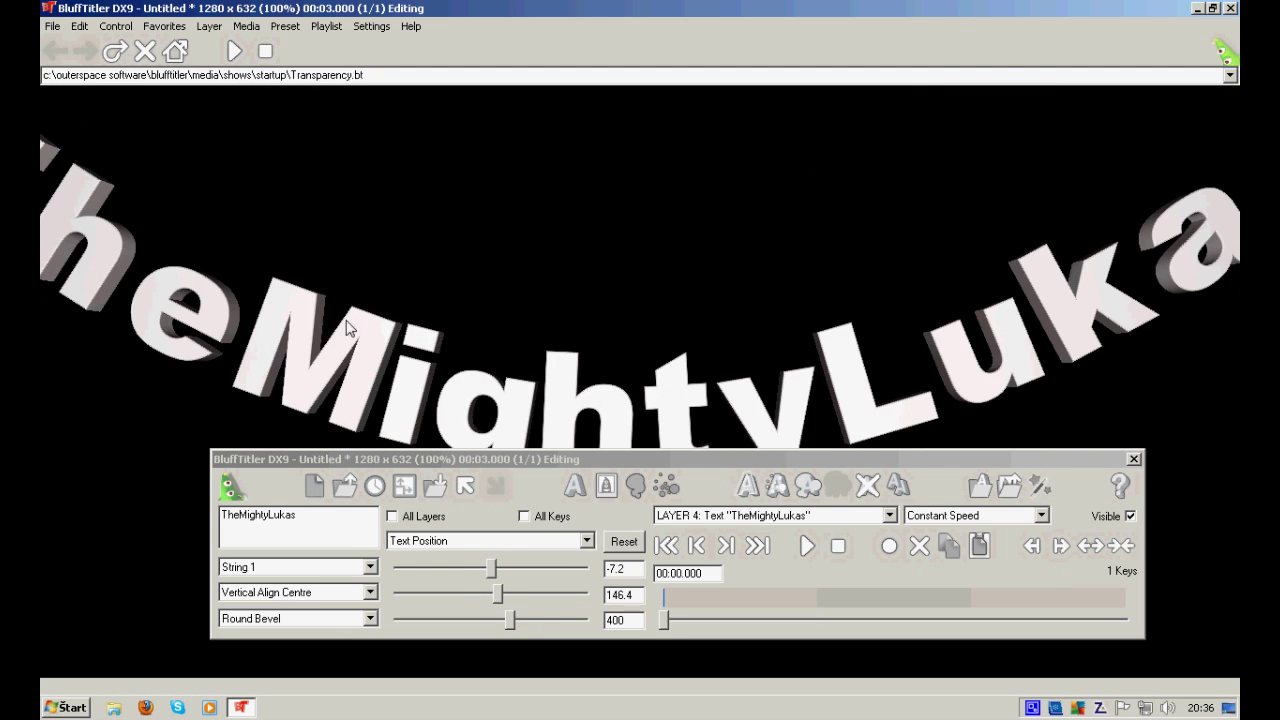
Step: Move the title text, select its Explosion property, and test explosion values before resetting to zero
drag(637, 363, 668, 340)
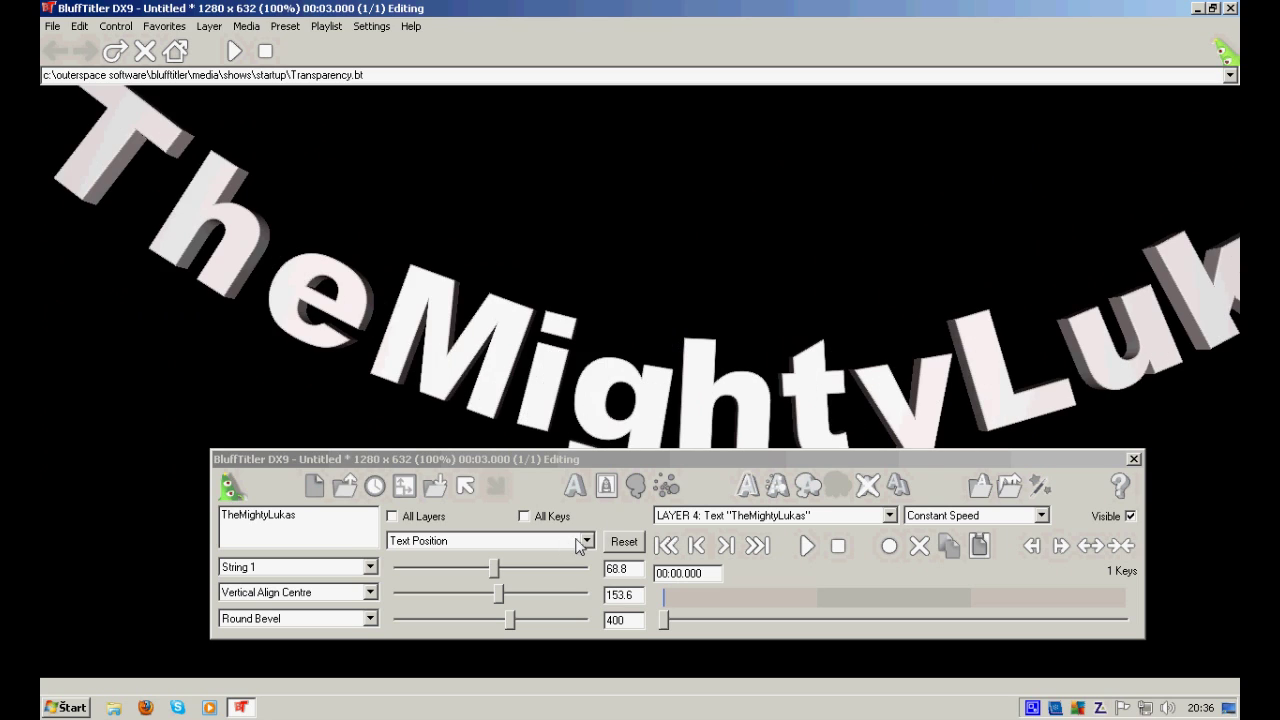
click(578, 545)
click(568, 552)
click(564, 546)
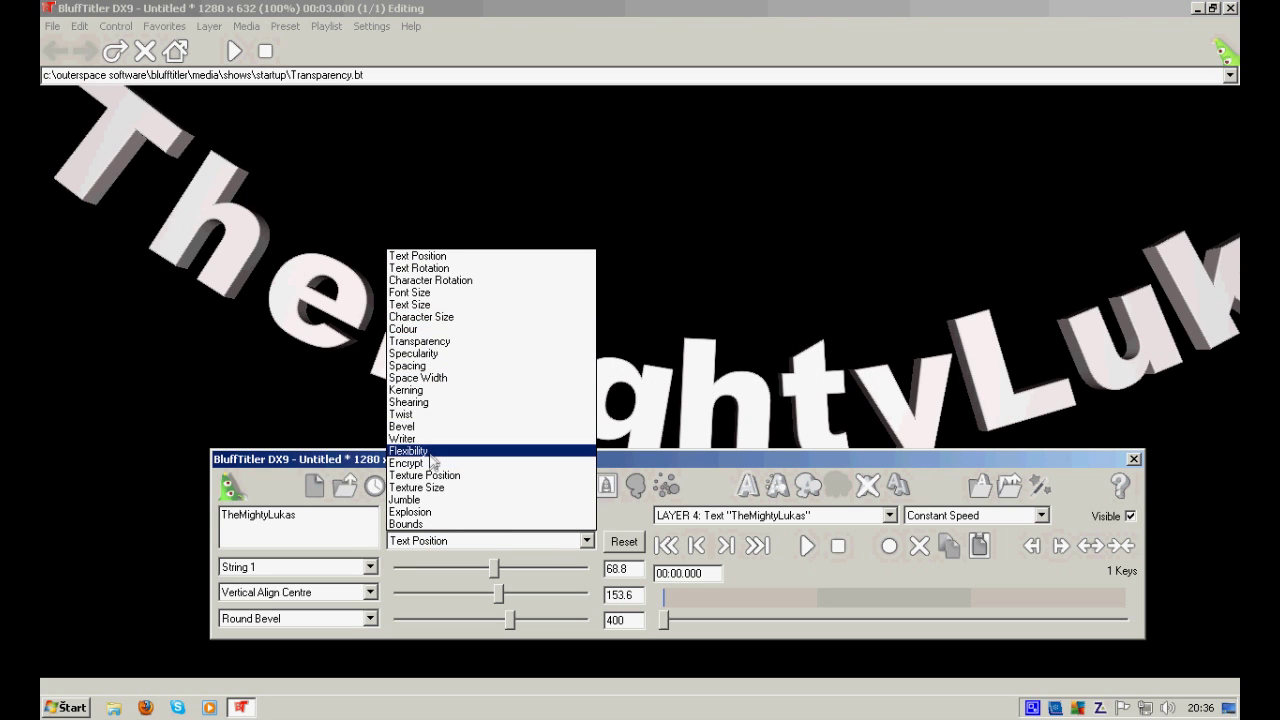
click(443, 513)
mouse_move(400, 568)
mouse_down()
mouse_move(603, 570)
mouse_move(398, 568)
mouse_up()
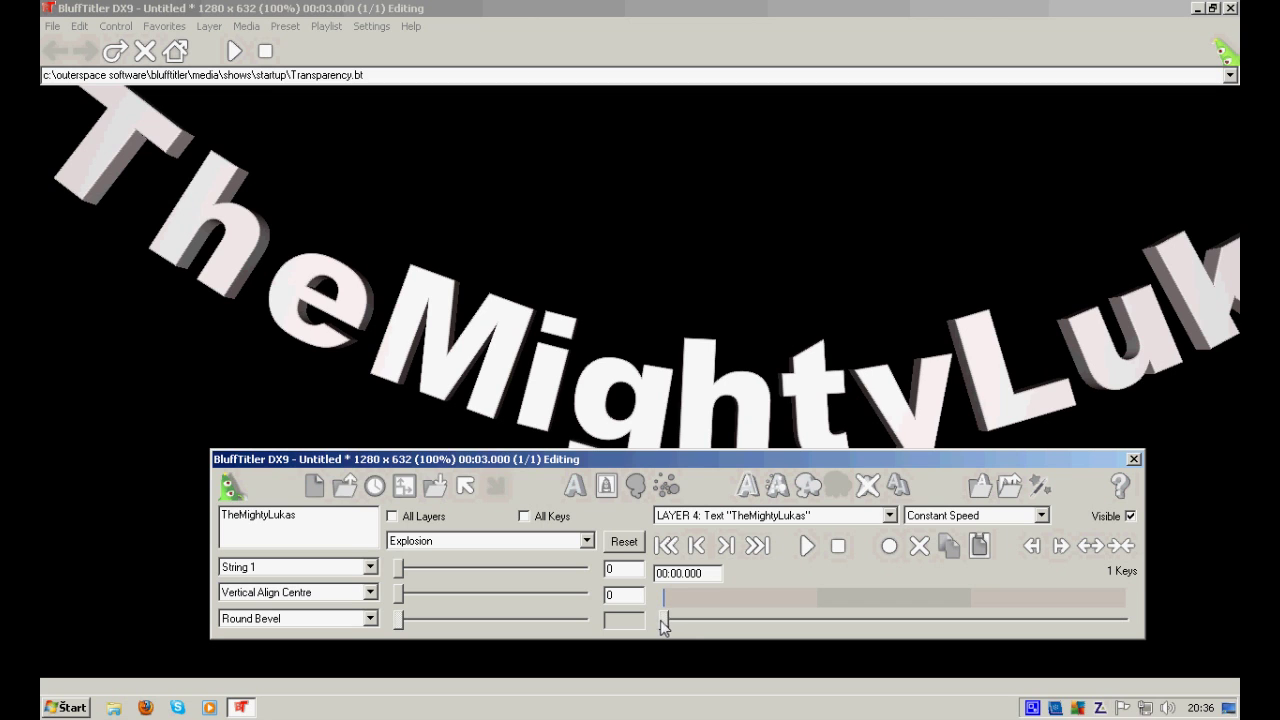
drag(543, 323, 585, 324)
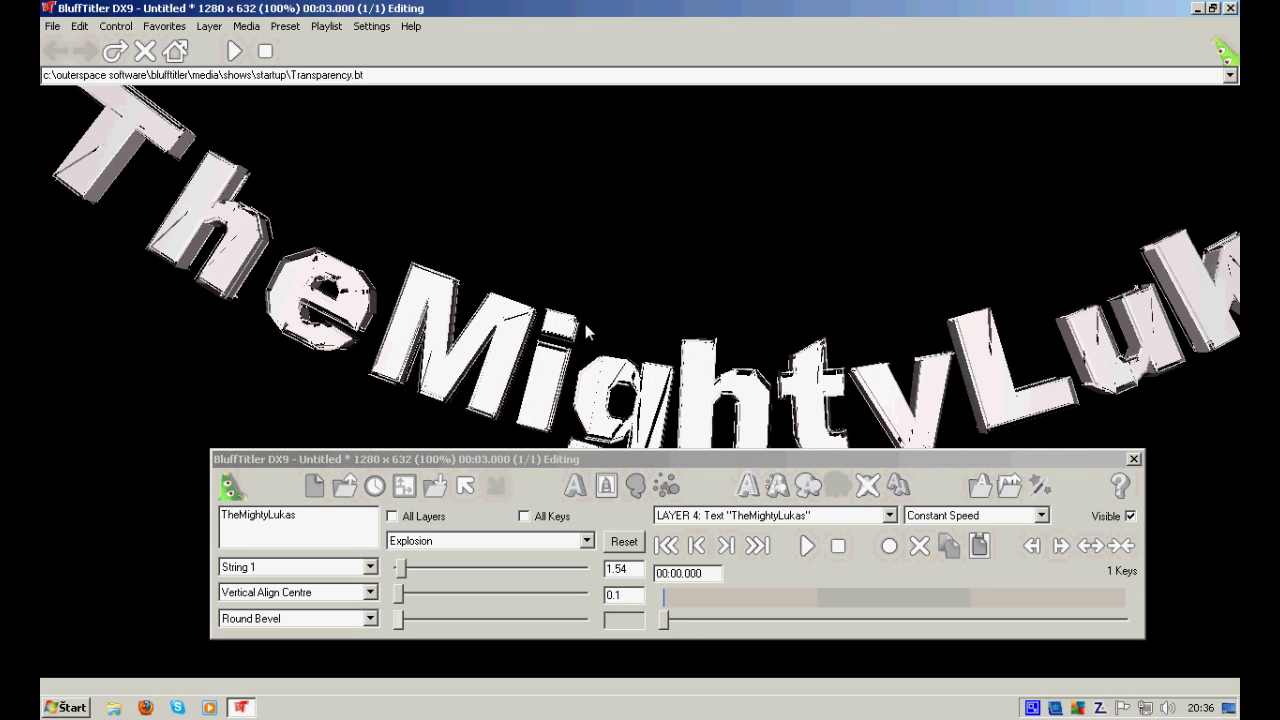
click(624, 541)
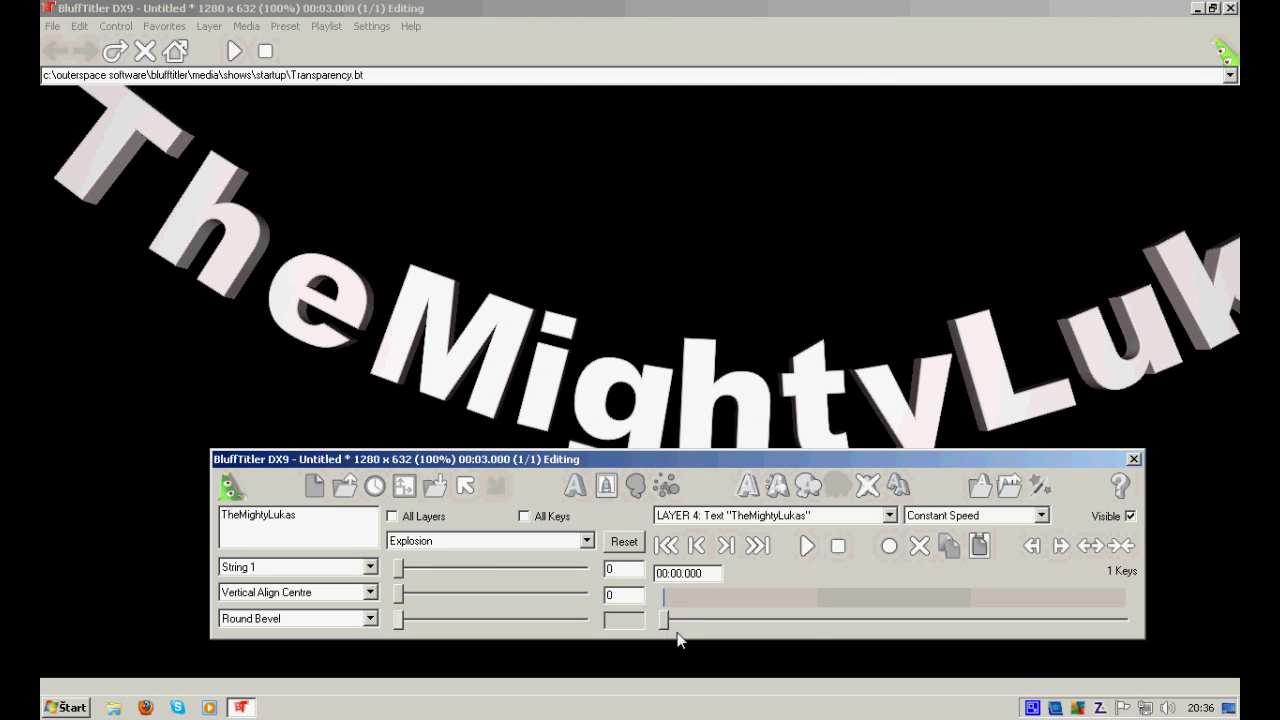
Step: Key Explosion at 100 at the clip's end, preview playback, then delete the text layer
drag(664, 620, 1148, 626)
drag(397, 569, 609, 569)
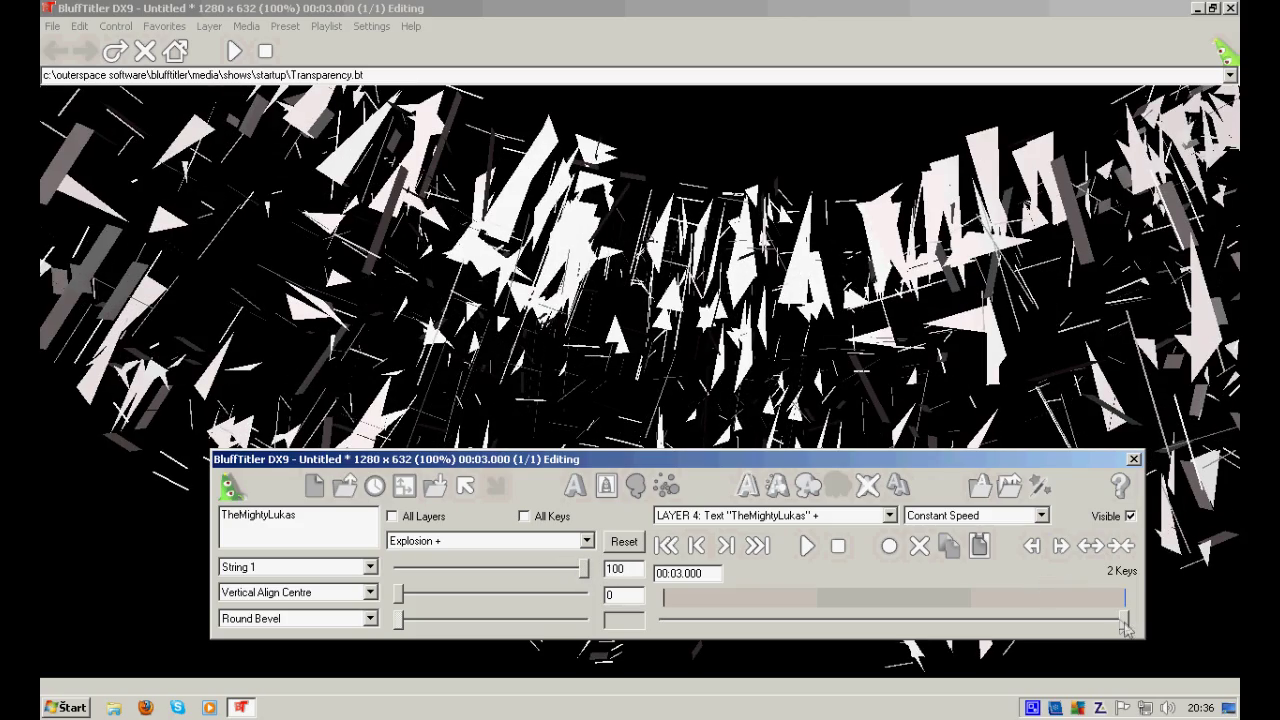
drag(1125, 625, 663, 625)
click(808, 546)
click(867, 486)
Step: Add a new text layer and replace its default text with 'TheMightyLukas'
click(724, 522)
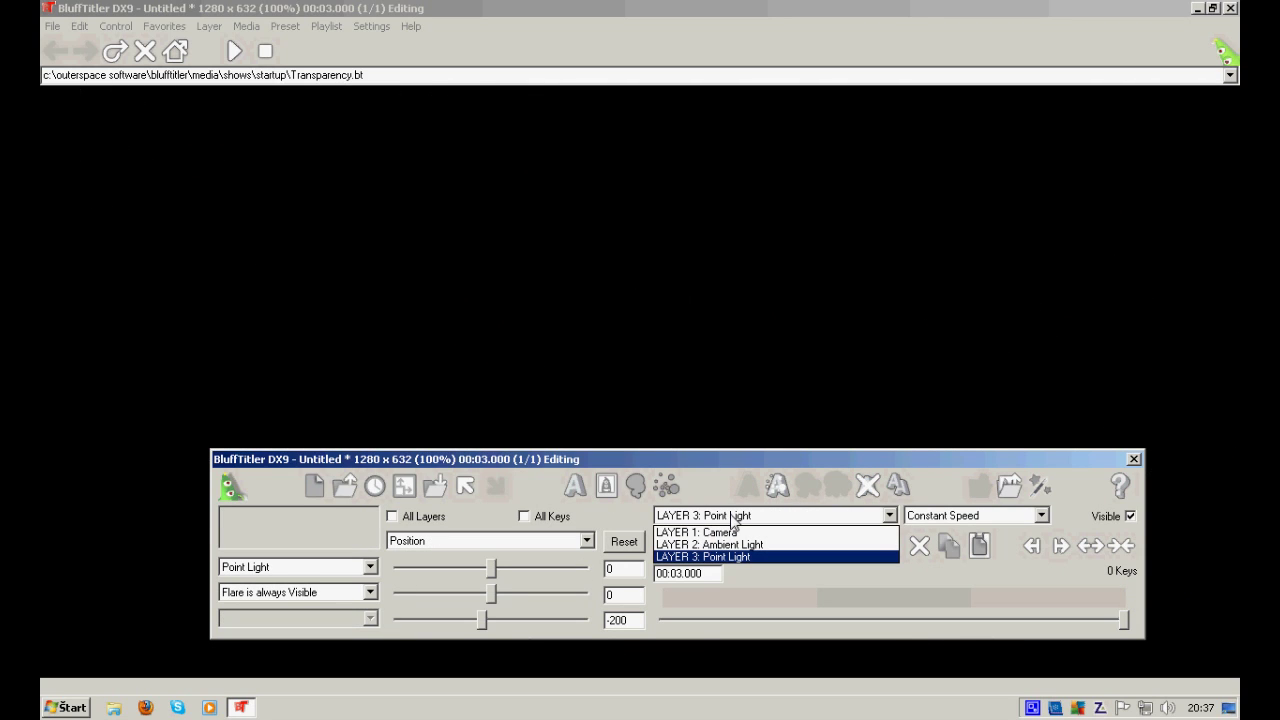
click(836, 455)
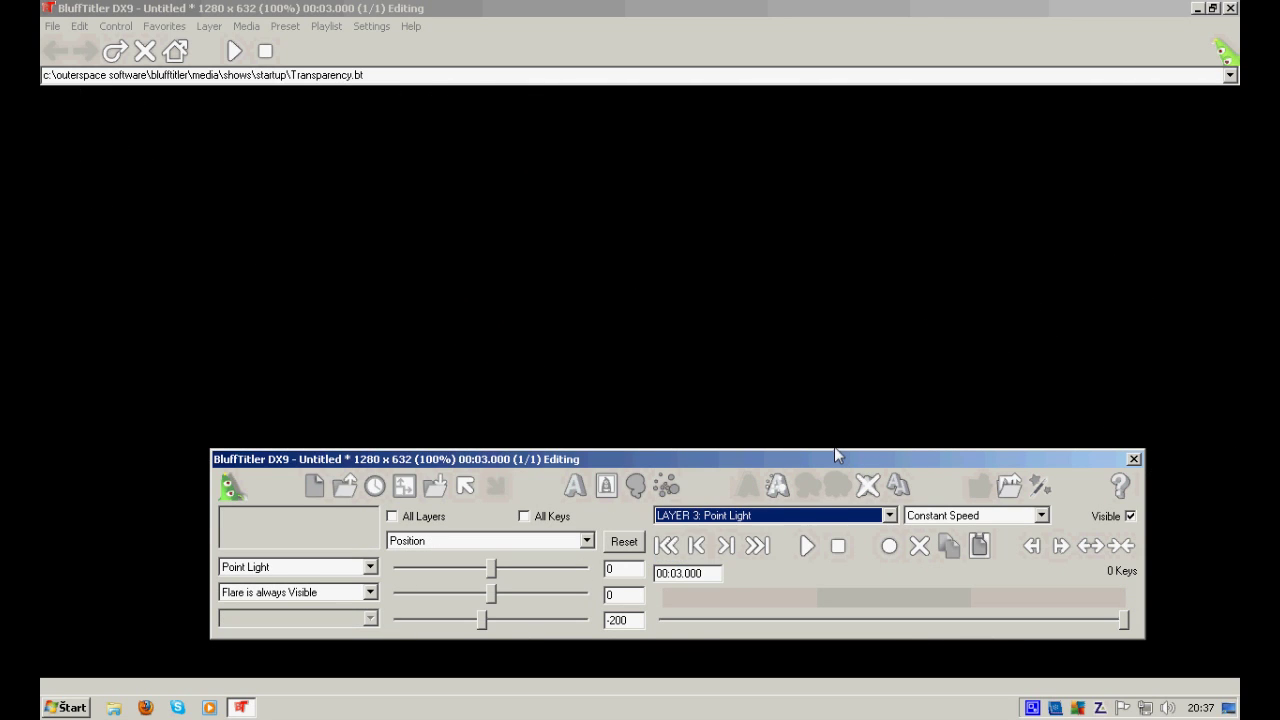
click(813, 519)
click(816, 521)
click(580, 488)
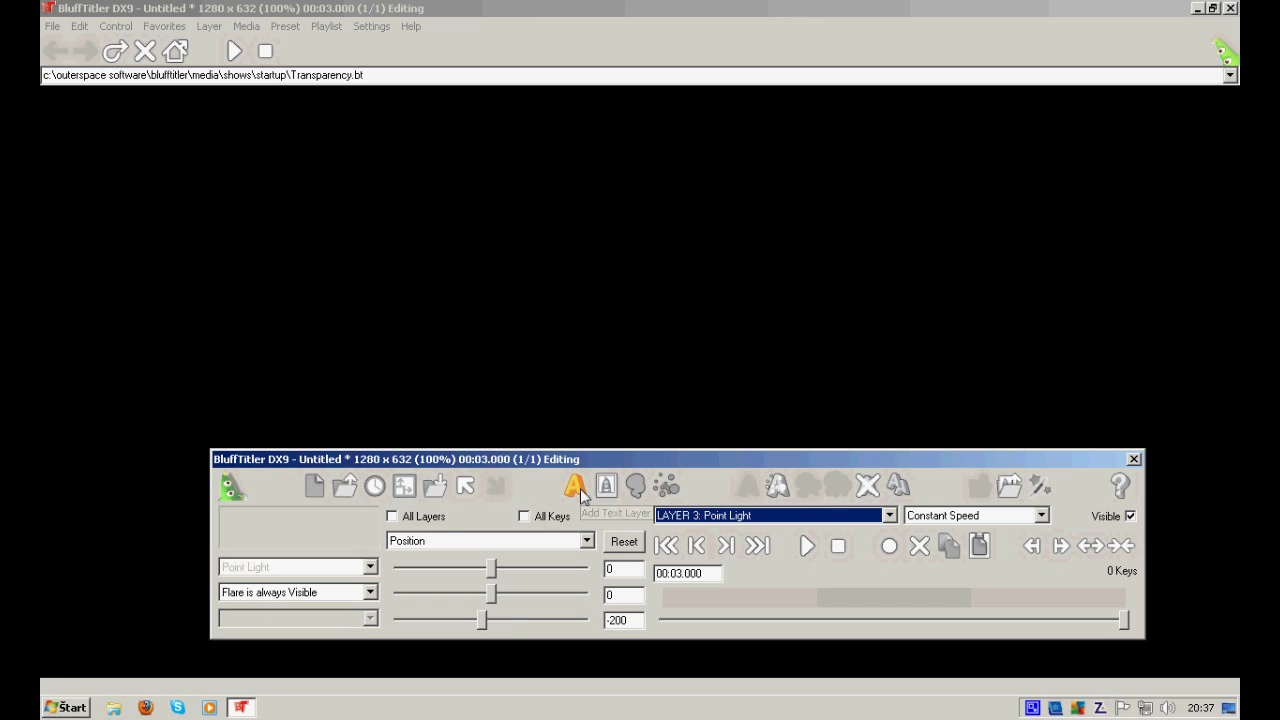
drag(668, 459, 611, 436)
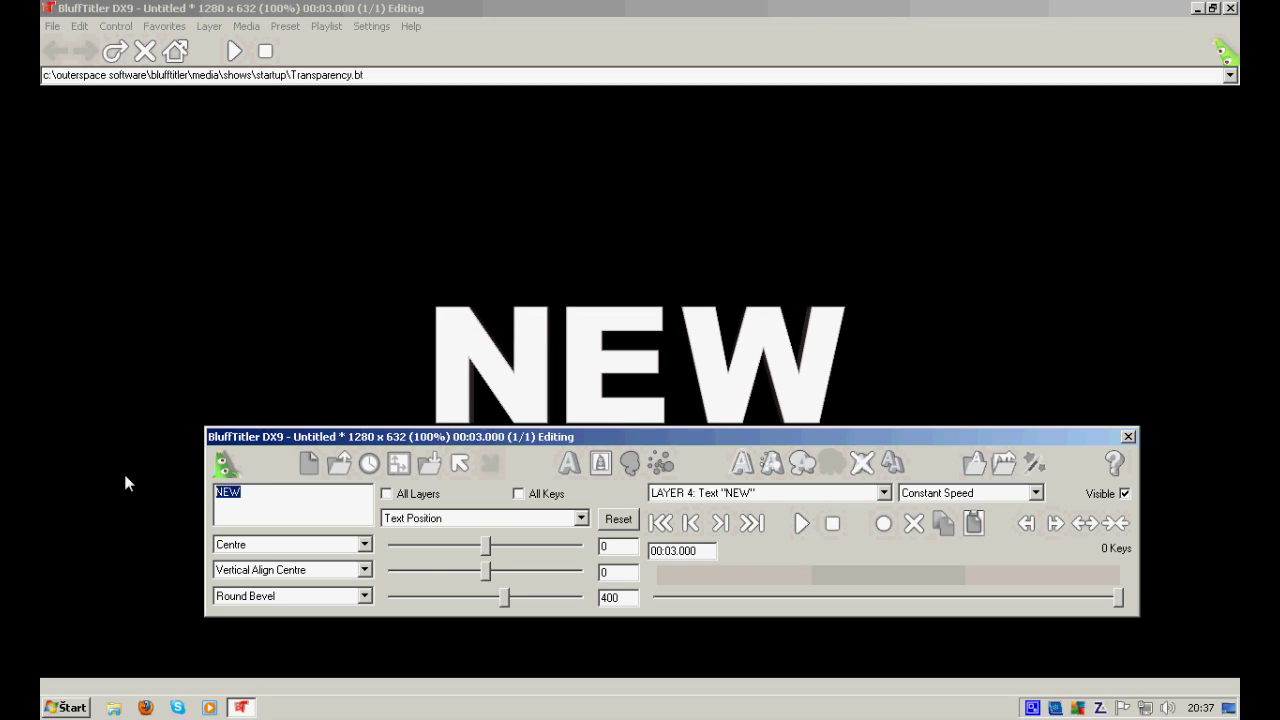
text(TheMig)
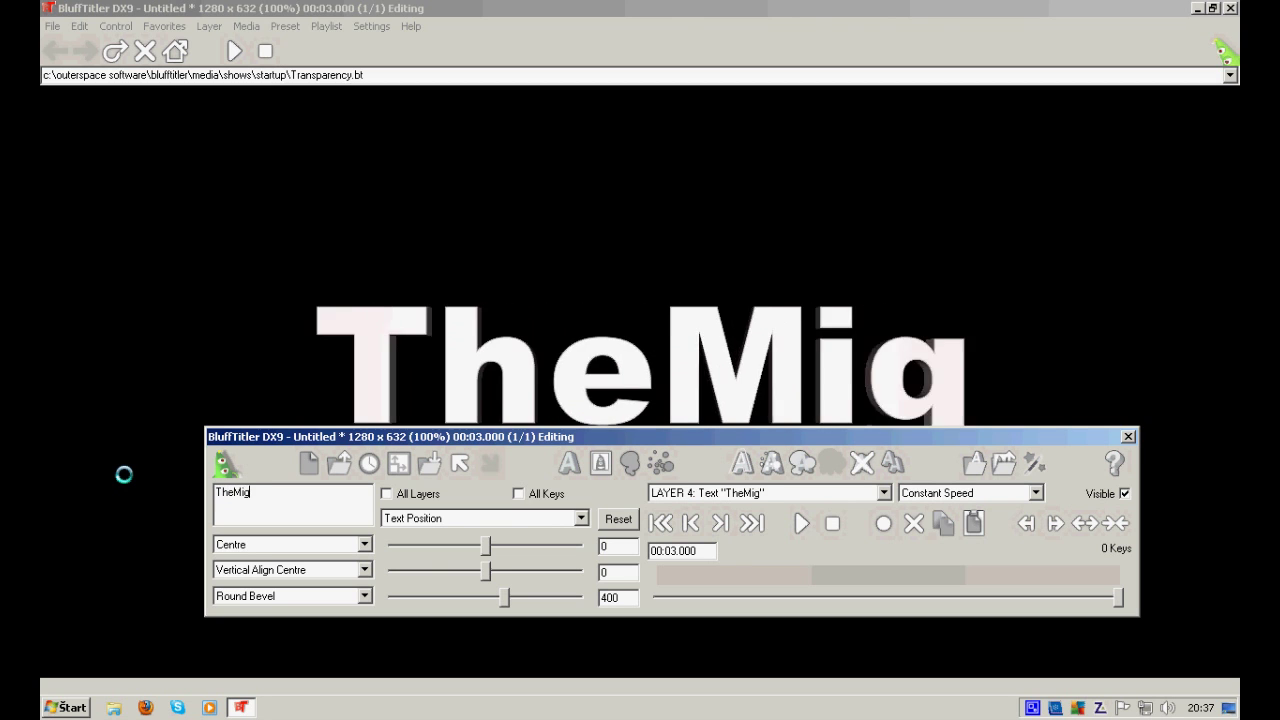
text(htyLukas)
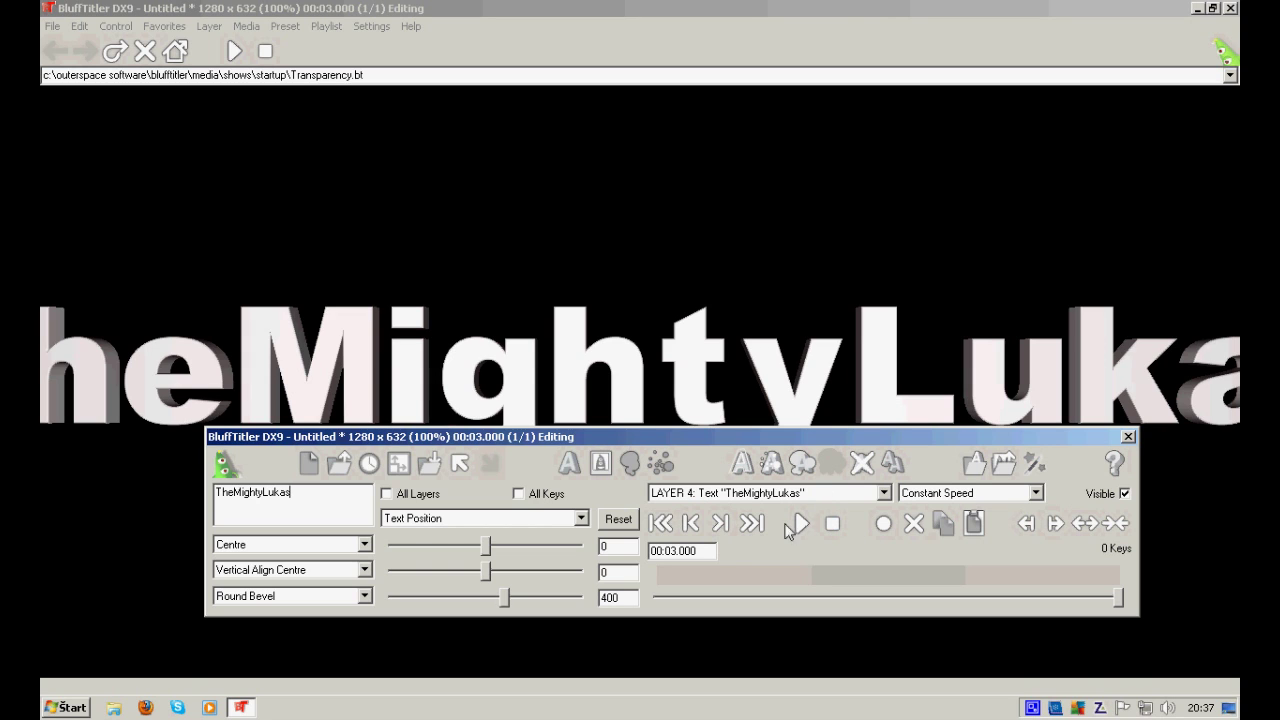
Step: Try top vertical alignment, then restore centred alignment and keep the Round Bevel style
click(406, 522)
click(409, 520)
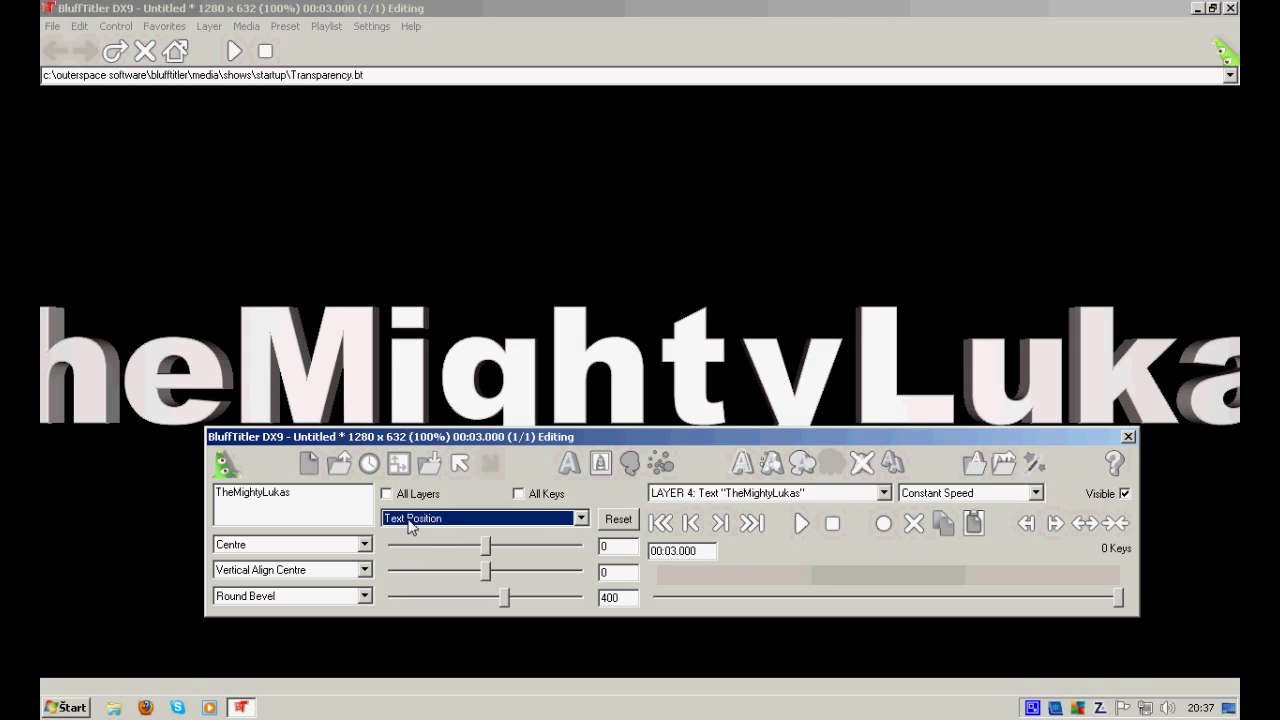
click(364, 570)
click(323, 584)
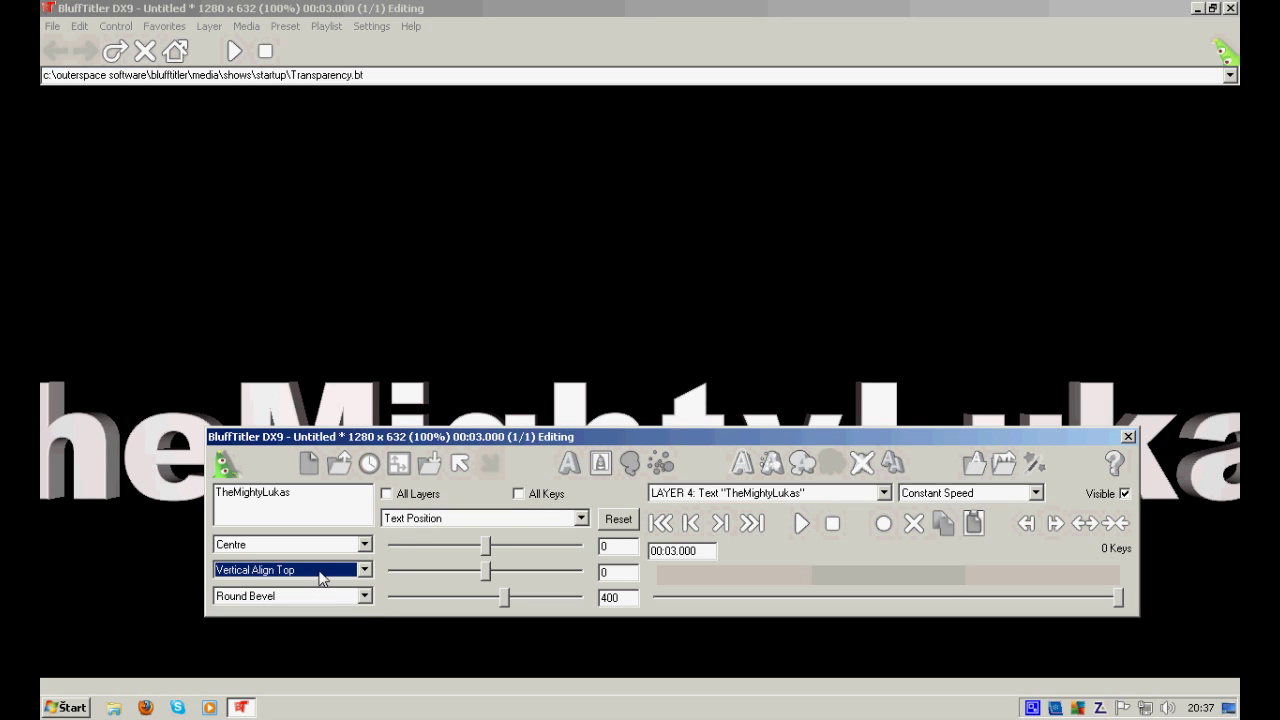
click(345, 570)
click(320, 596)
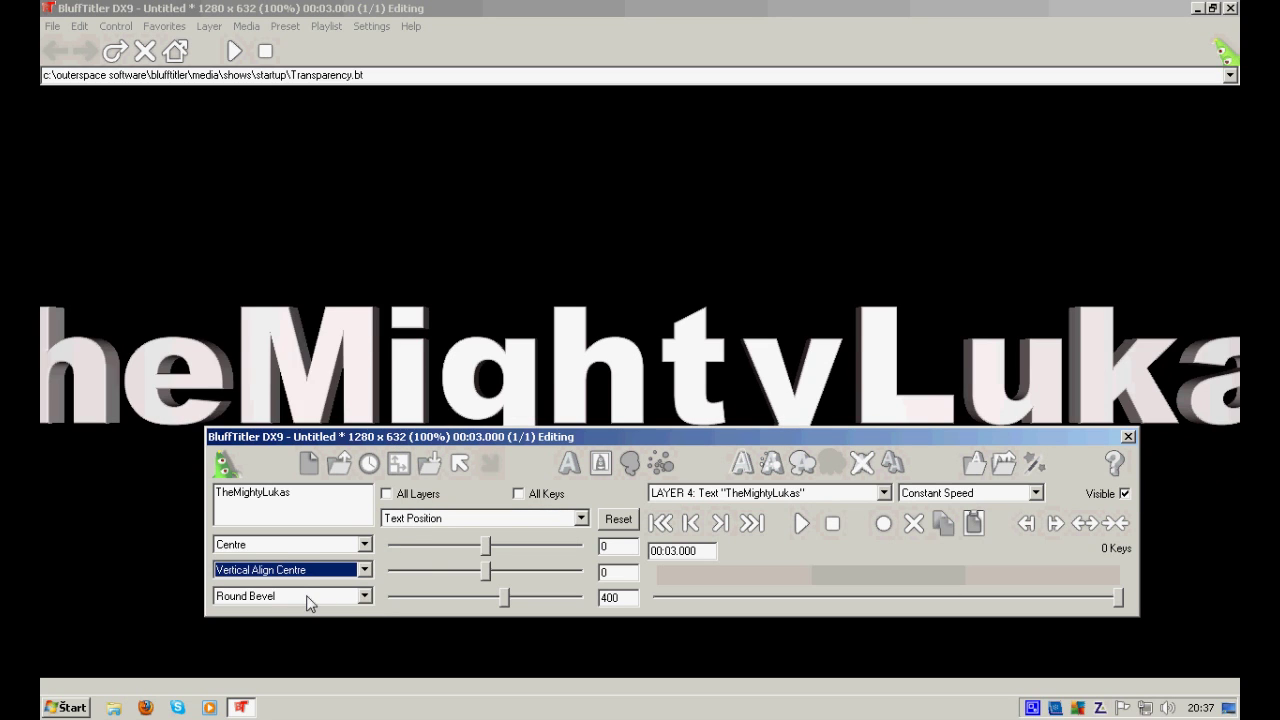
click(308, 597)
click(308, 600)
click(298, 572)
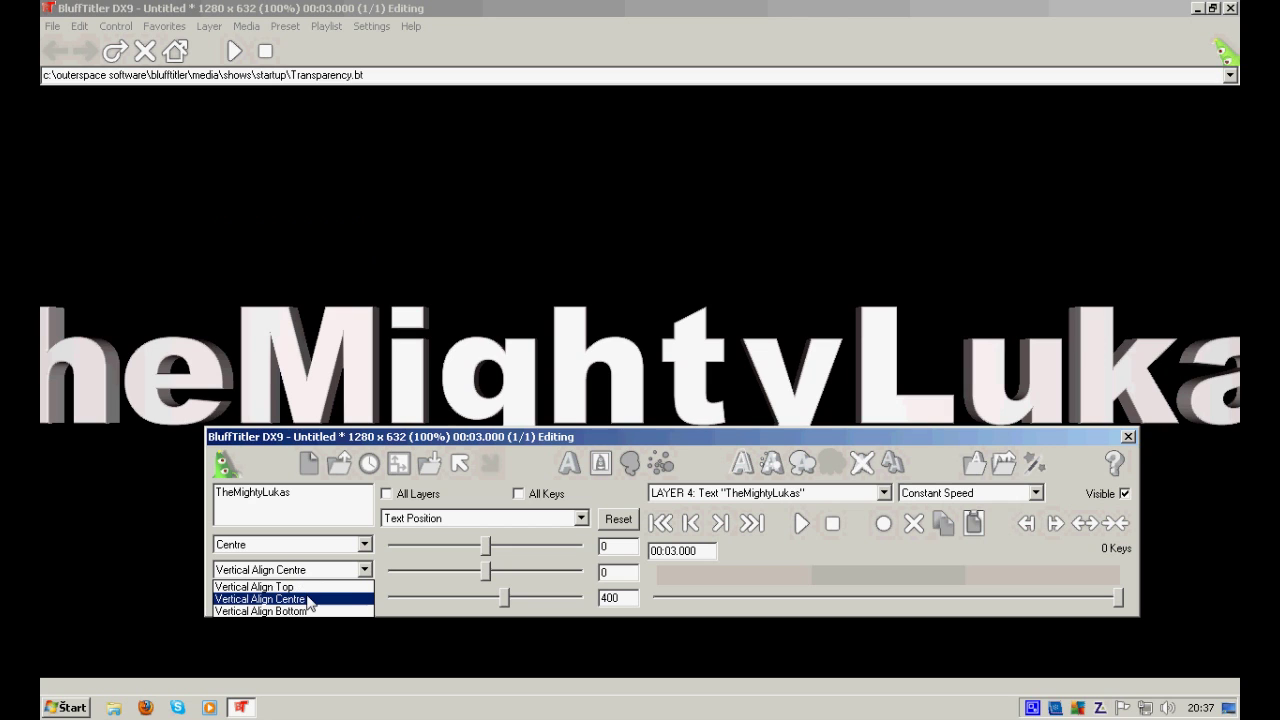
click(309, 600)
Step: Try the Pixels, XY-Slices, Inside Flat and Ornaments styles, nudging the text left and back
click(308, 597)
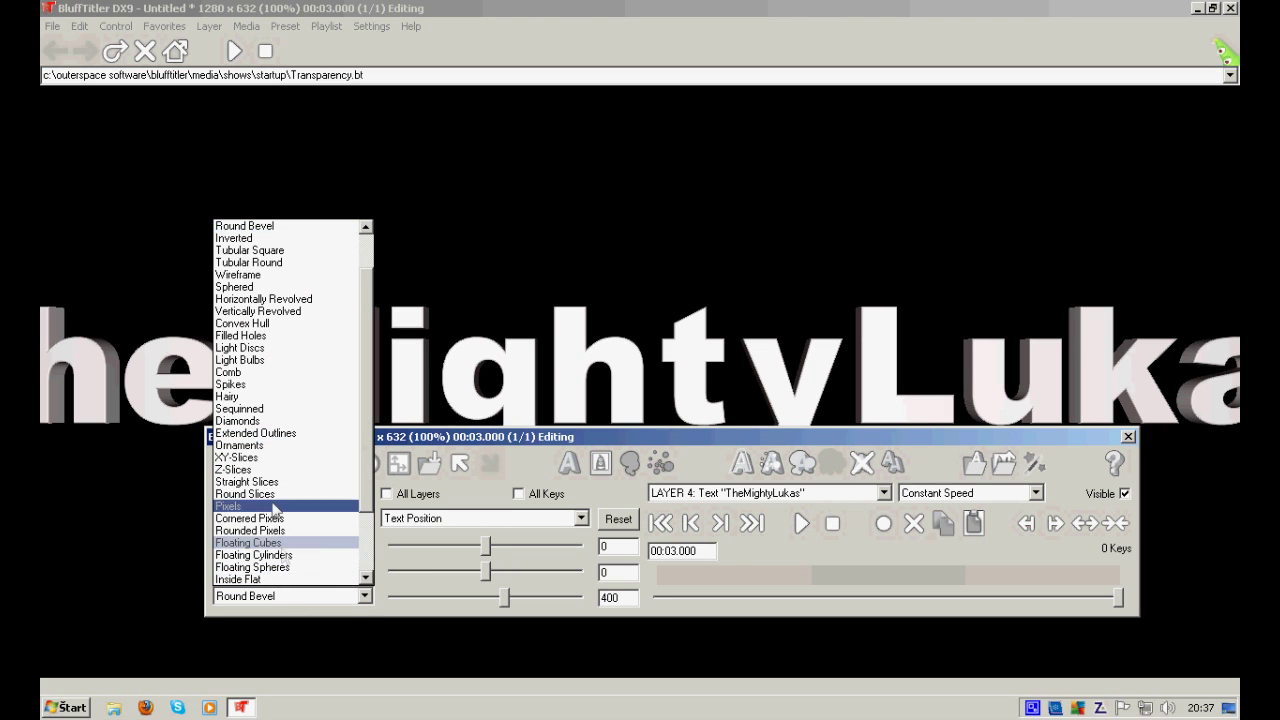
click(275, 507)
click(278, 597)
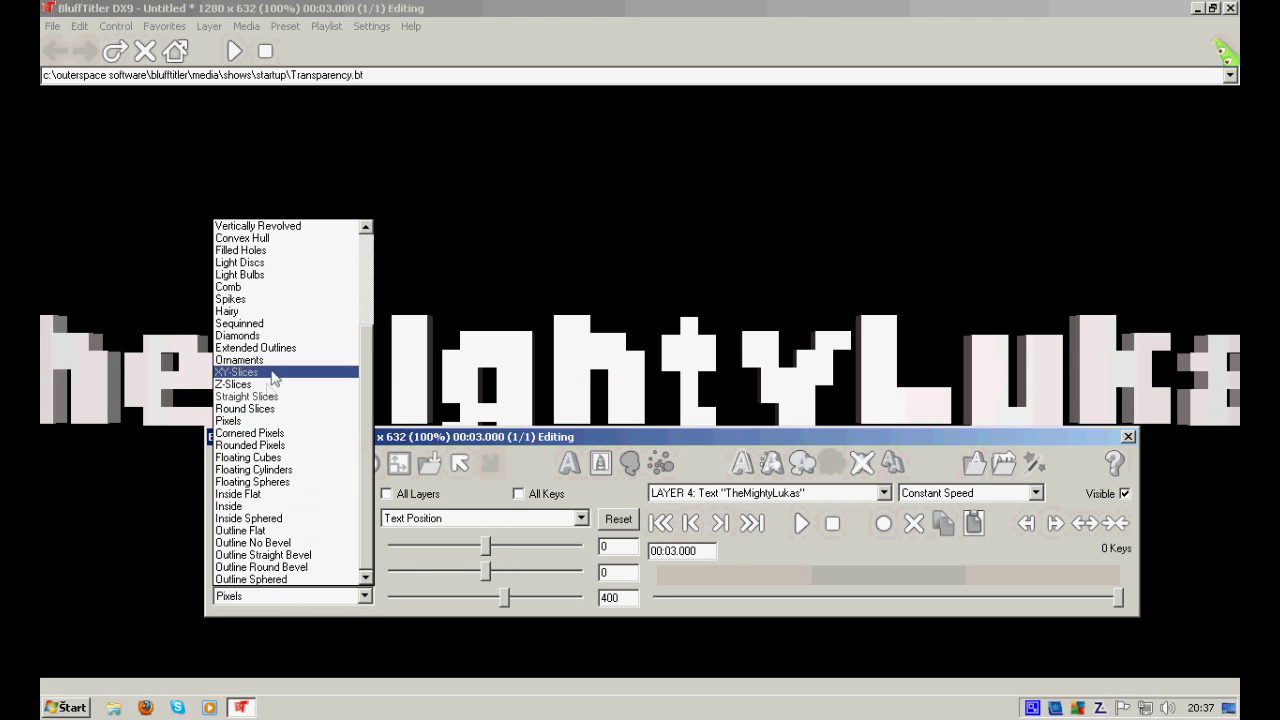
click(275, 373)
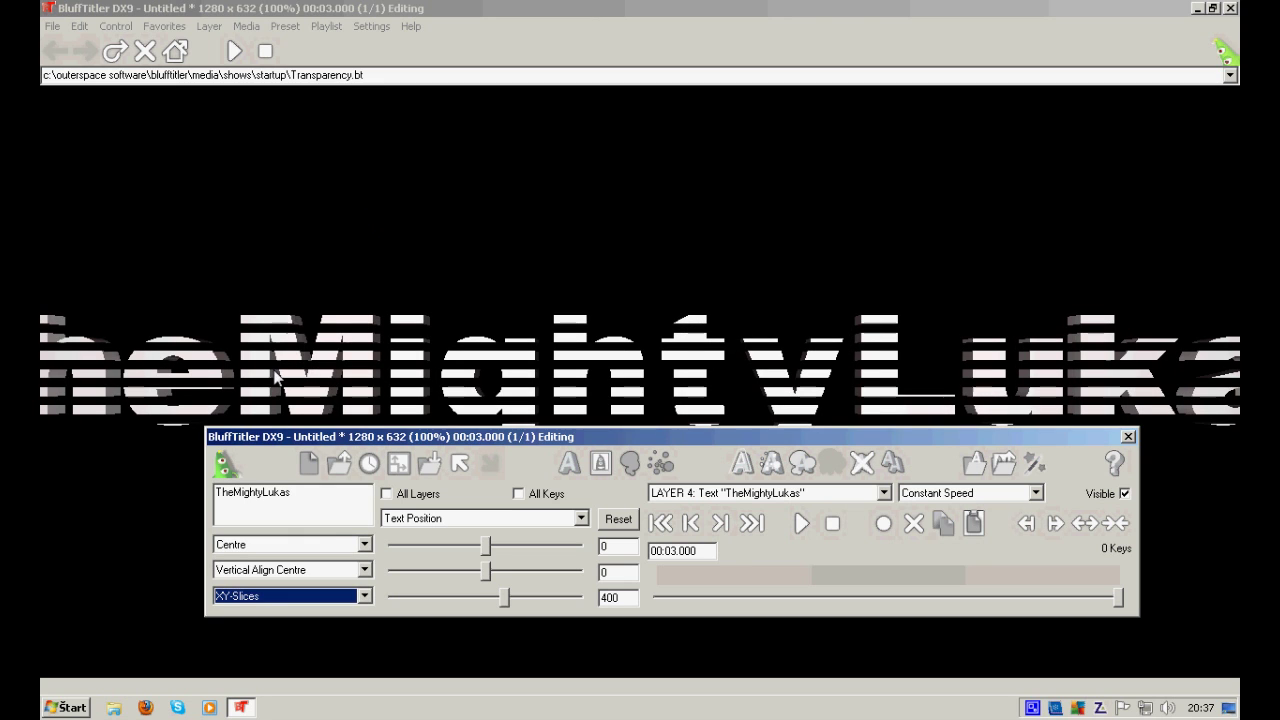
click(306, 597)
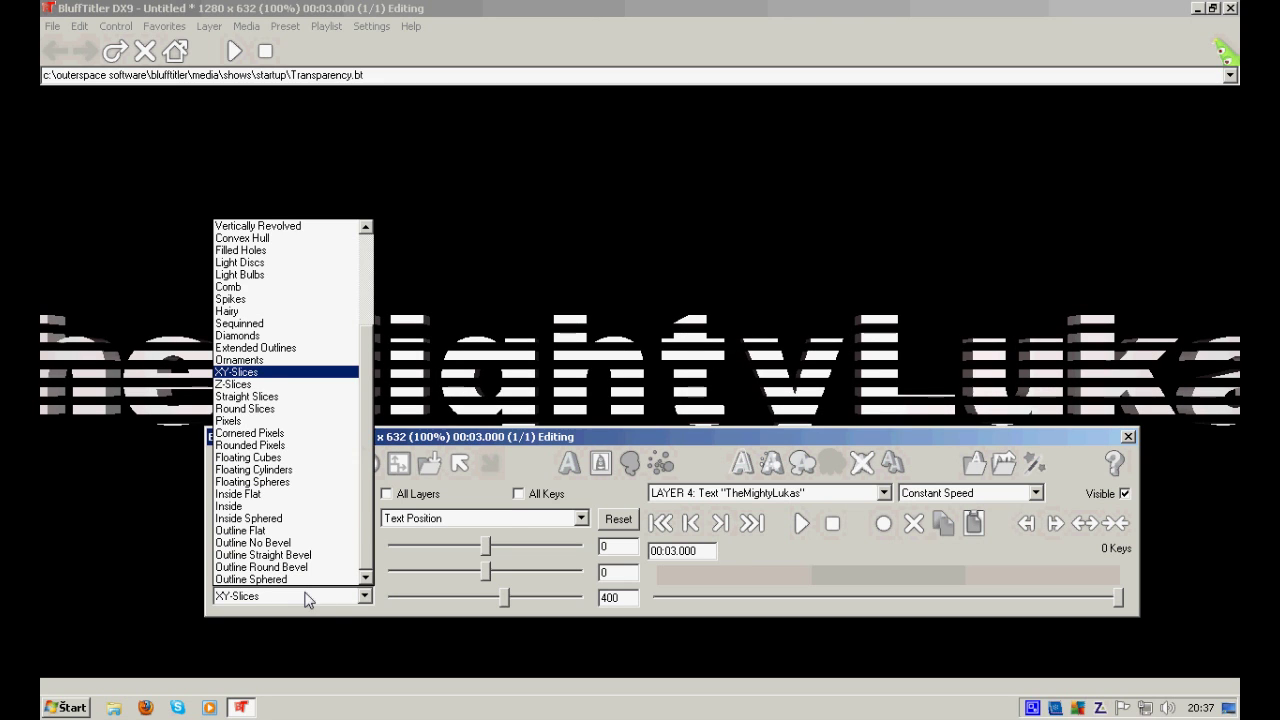
click(268, 494)
click(302, 603)
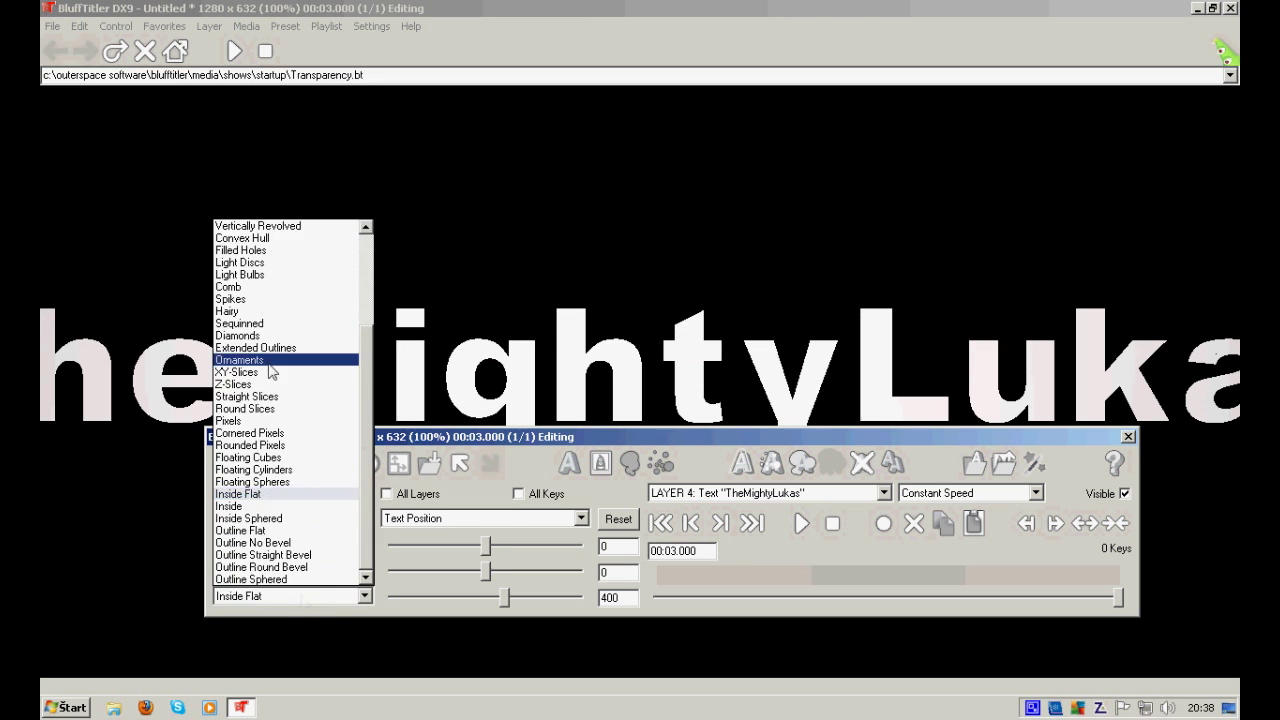
click(268, 360)
drag(340, 375, 548, 308)
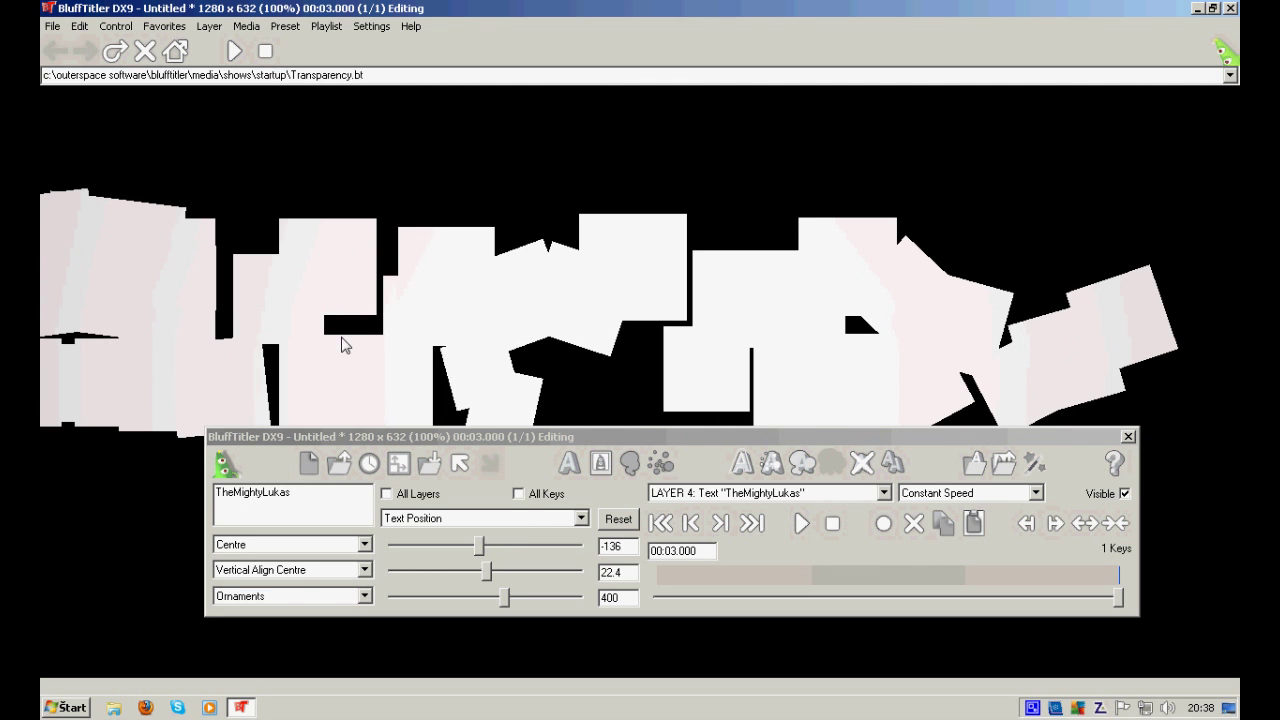
drag(341, 344, 477, 353)
Step: Try Diamonds and Filled Holes, then settle on the Outline Sphered style
click(278, 596)
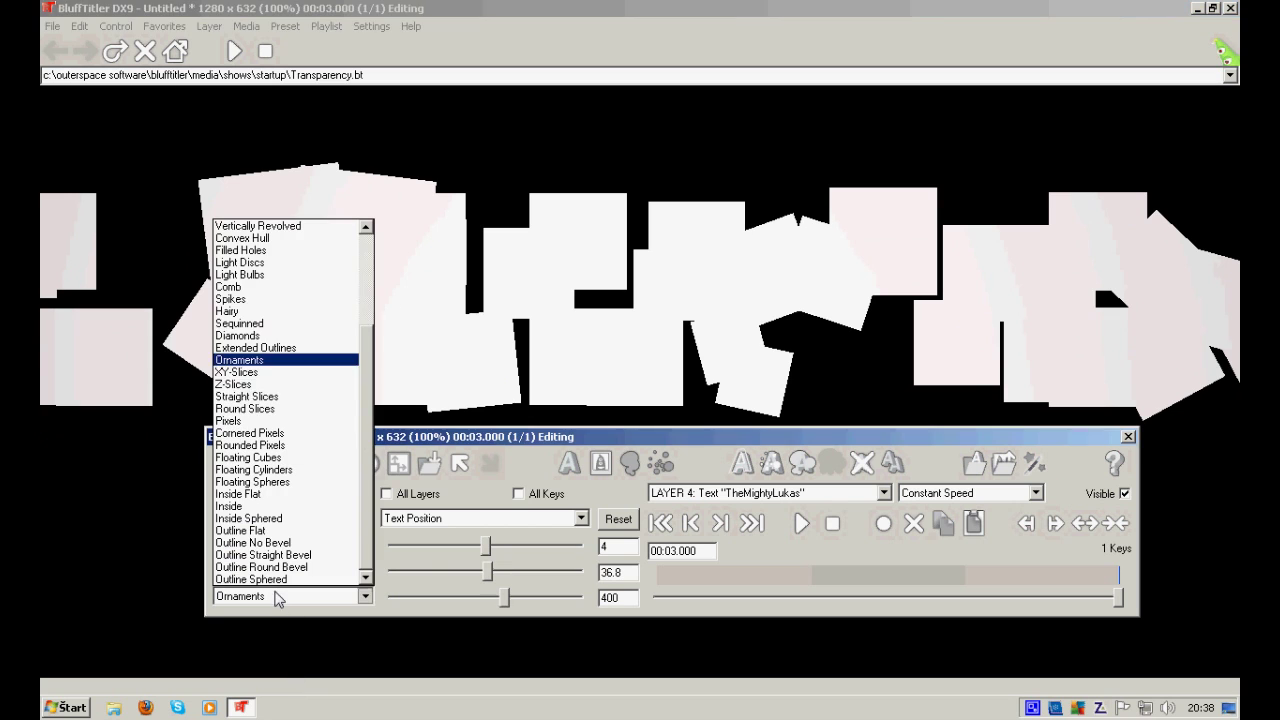
click(278, 337)
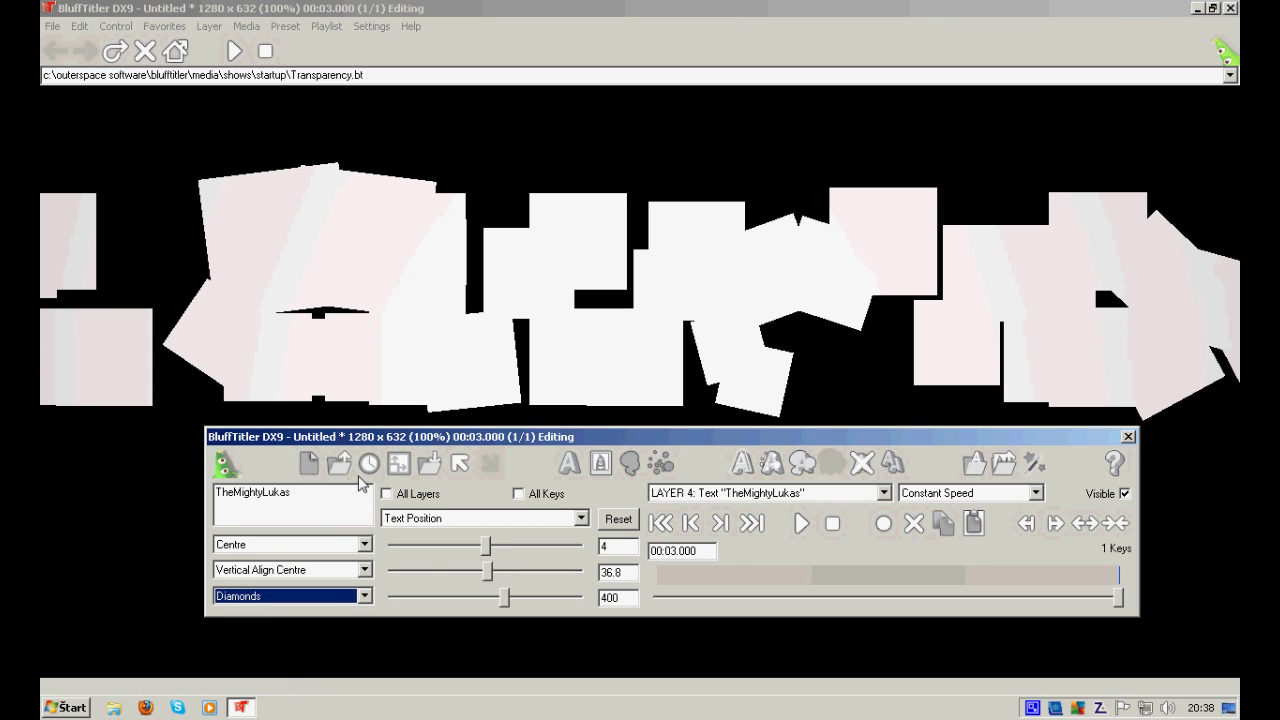
click(311, 598)
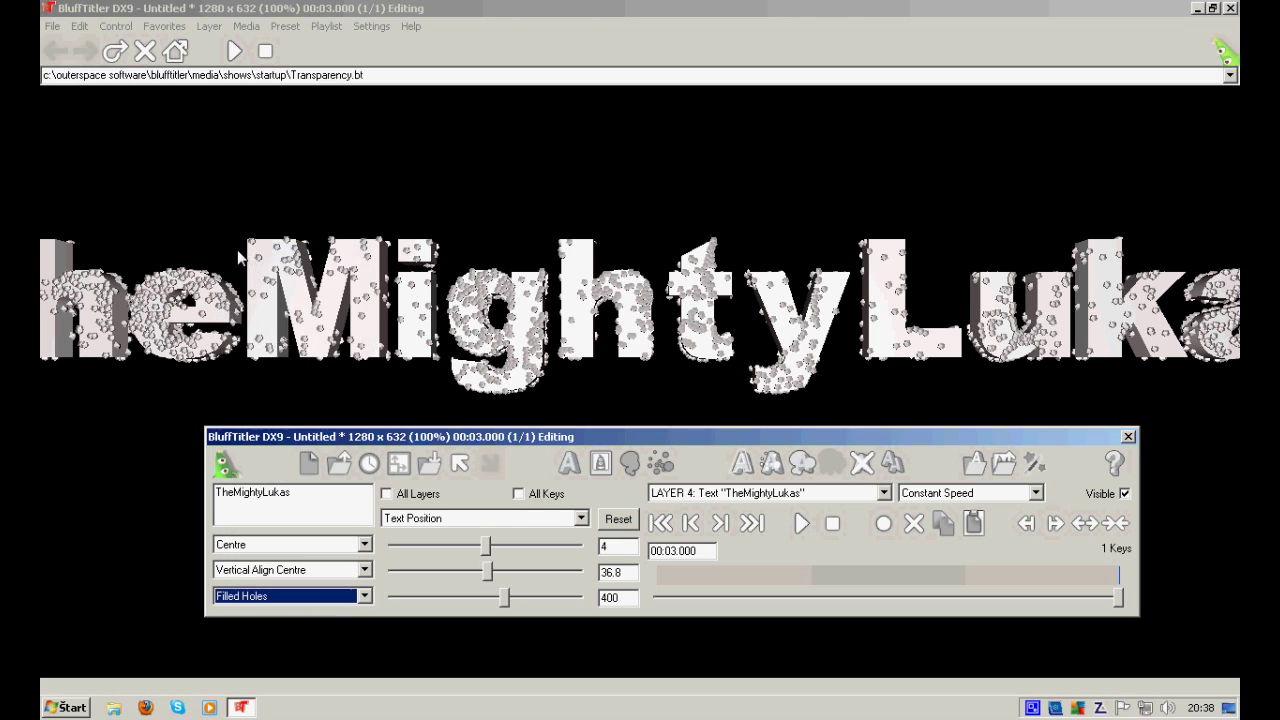
click(240, 250)
click(315, 590)
click(290, 580)
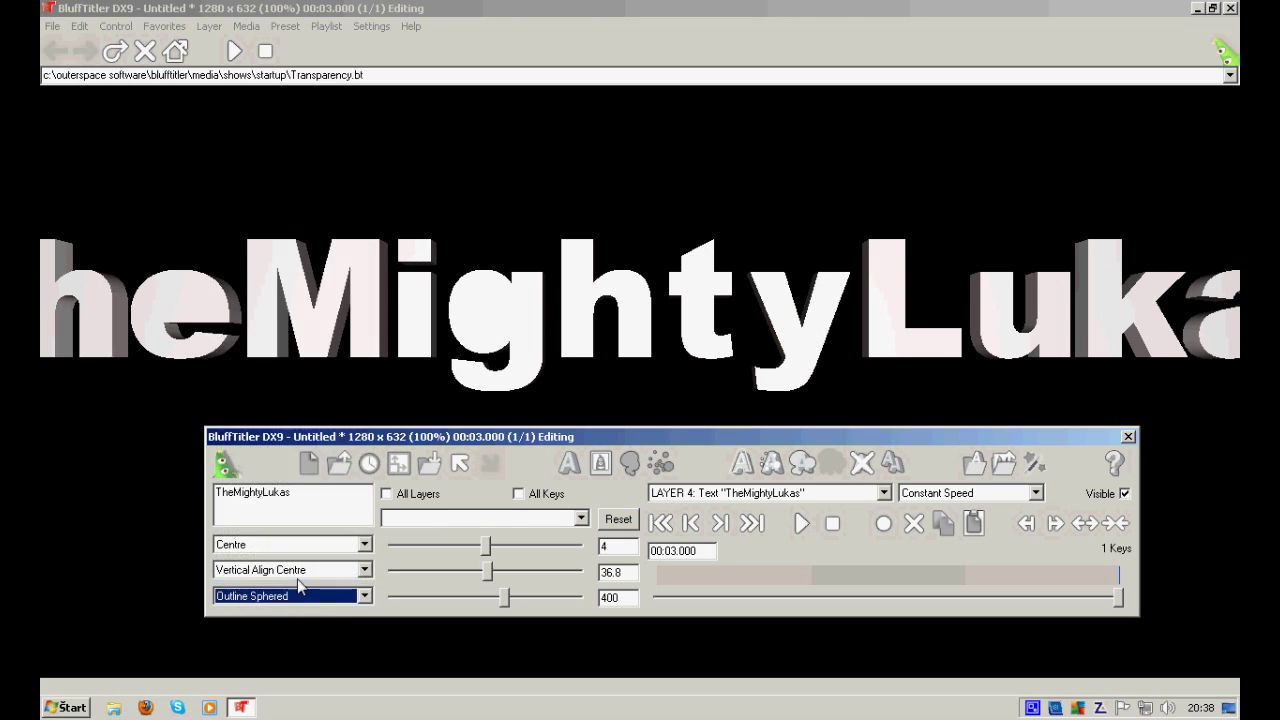
Step: Reposition the text in the frame to -97.6, 37.6
drag(290, 330, 560, 343)
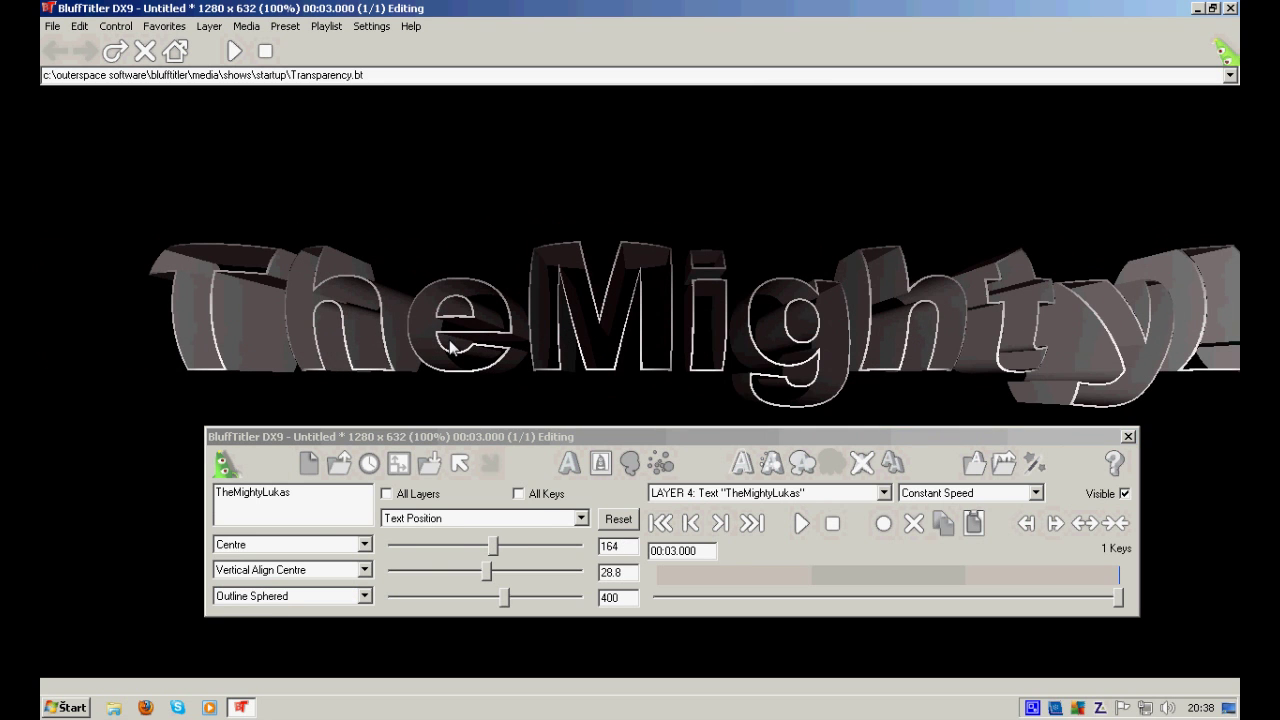
click(552, 520)
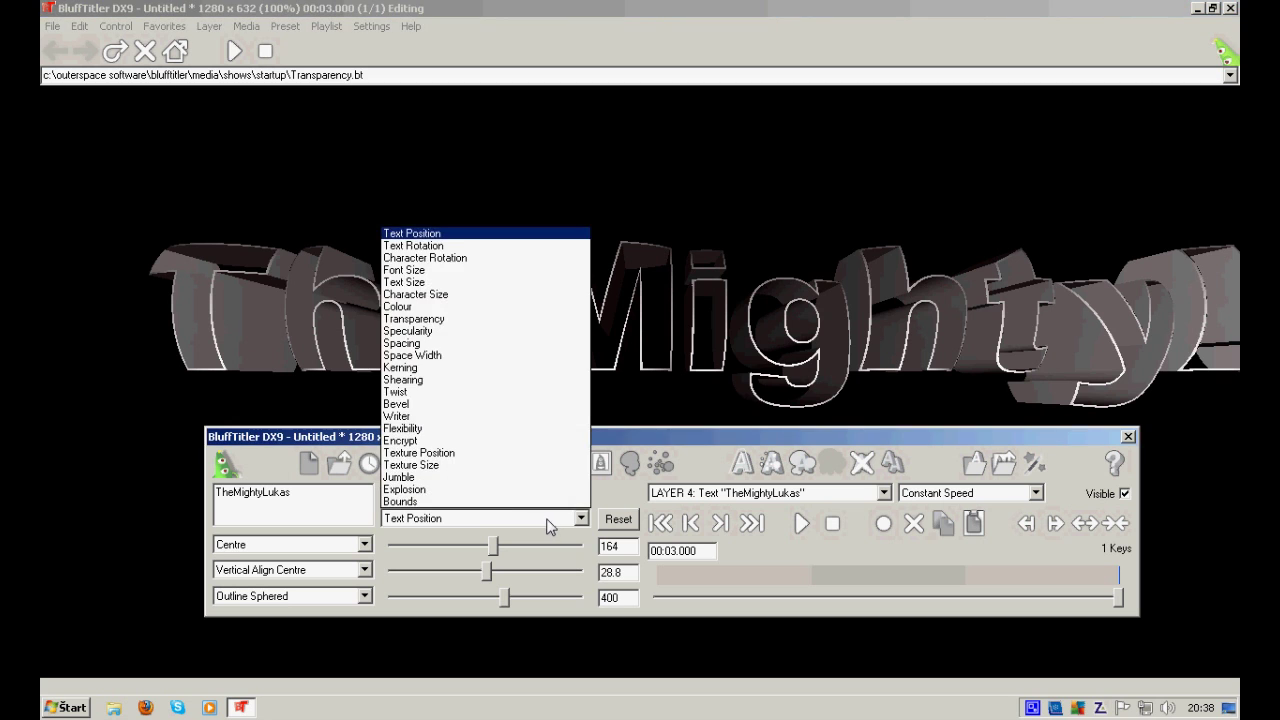
click(556, 522)
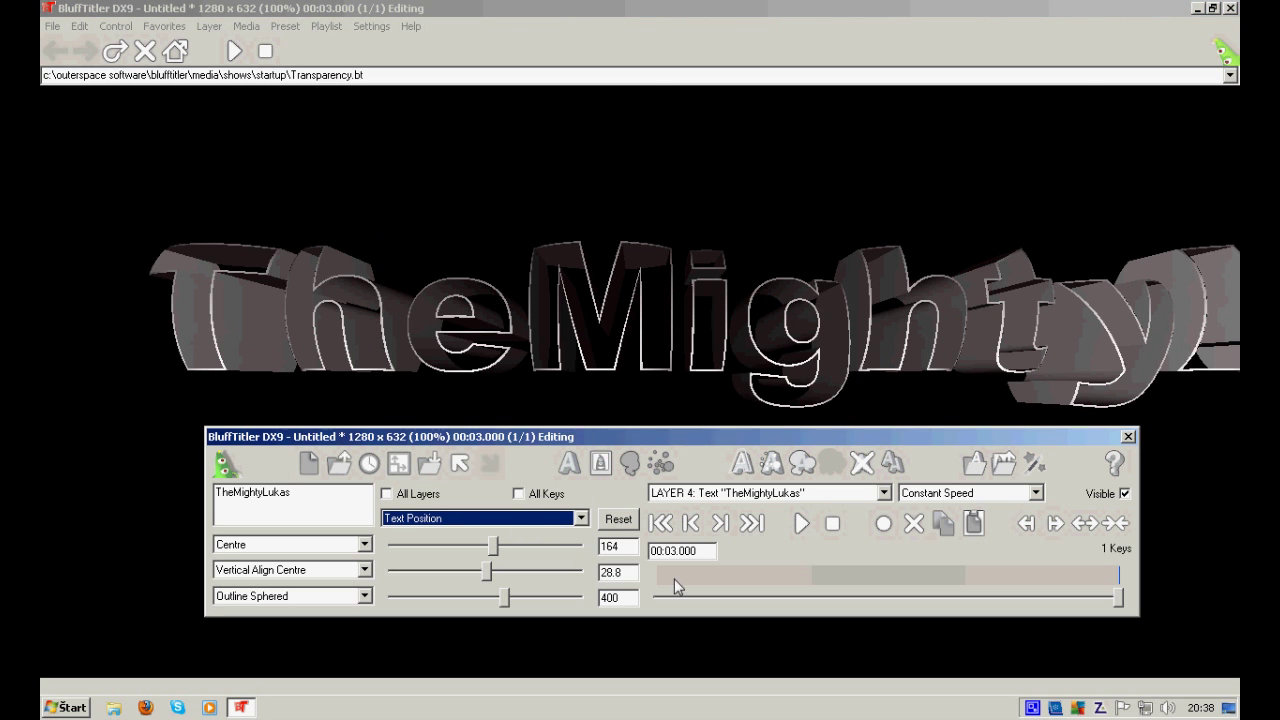
drag(248, 328, 410, 398)
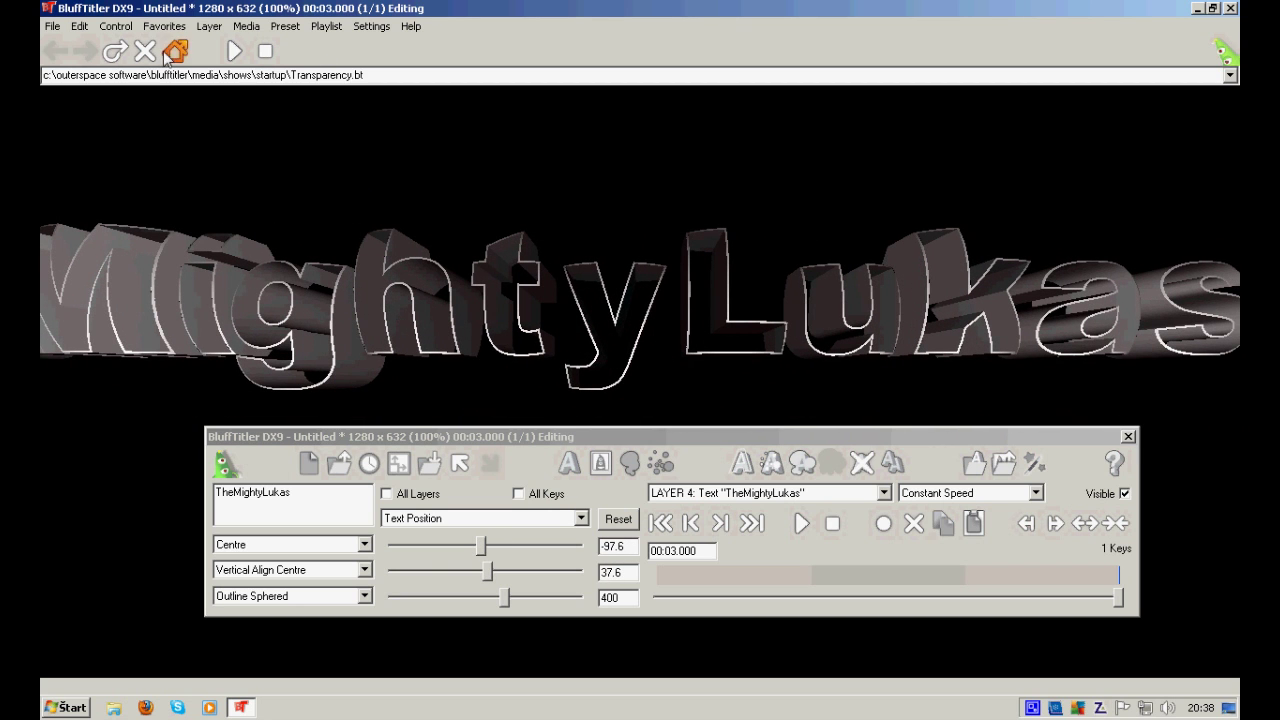
click(52, 26)
Step: Set the scene background to bright green and move the text right to 42.4, 32.8
click(102, 101)
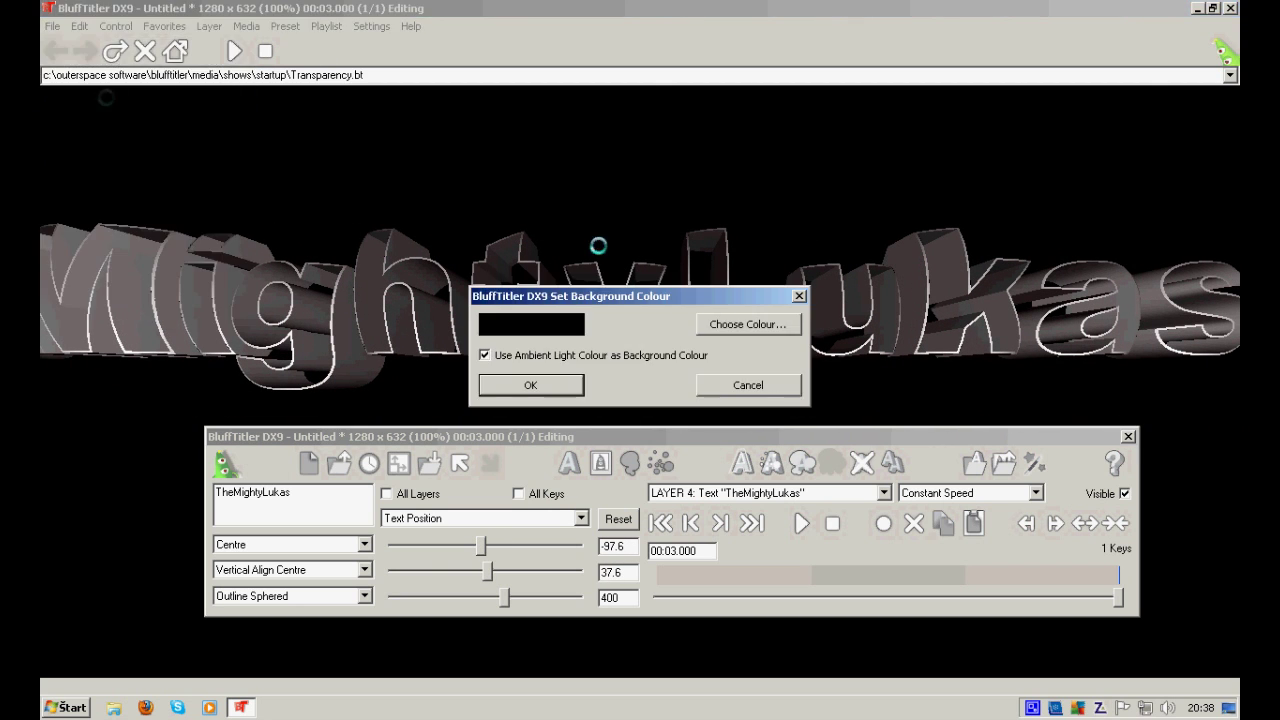
click(782, 323)
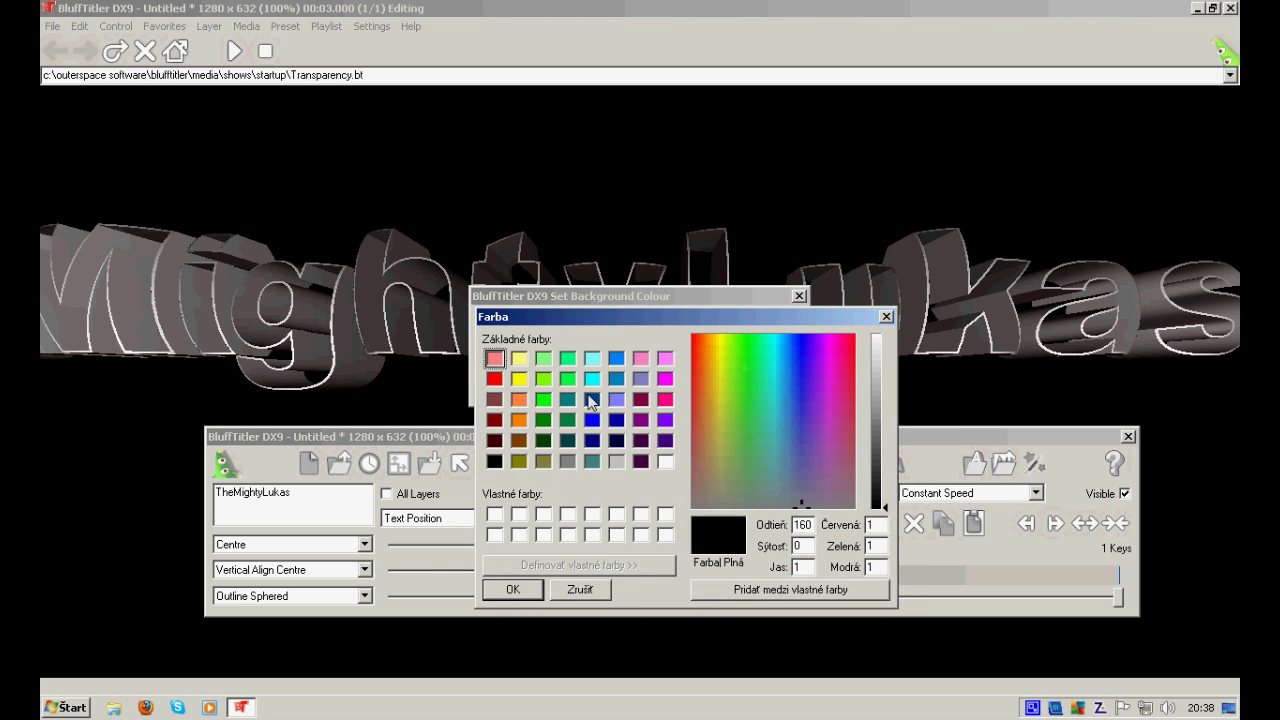
click(543, 379)
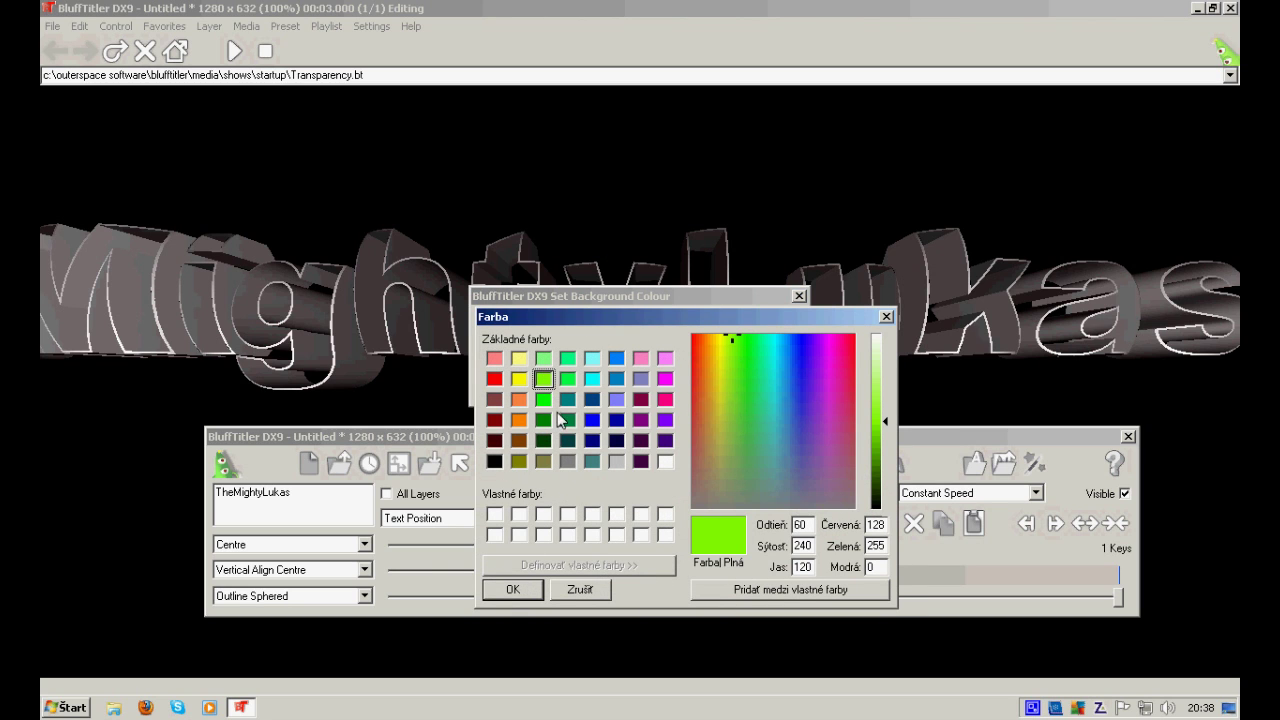
click(512, 589)
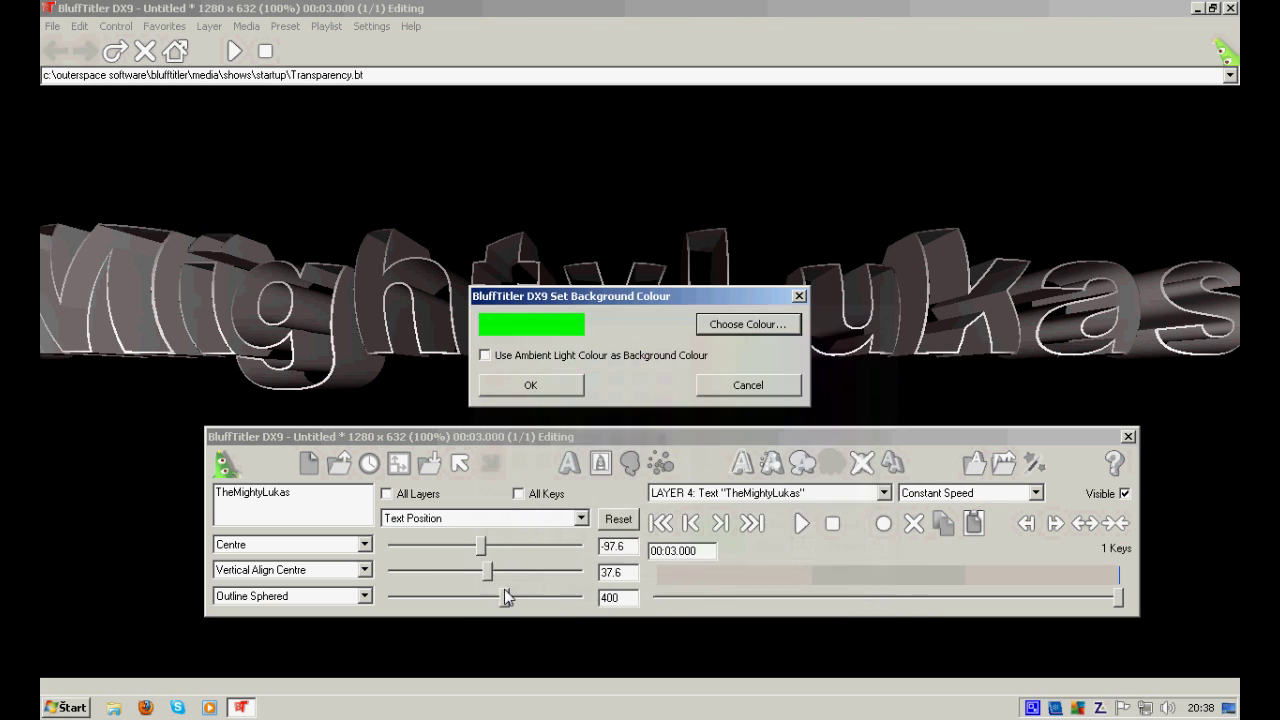
click(531, 388)
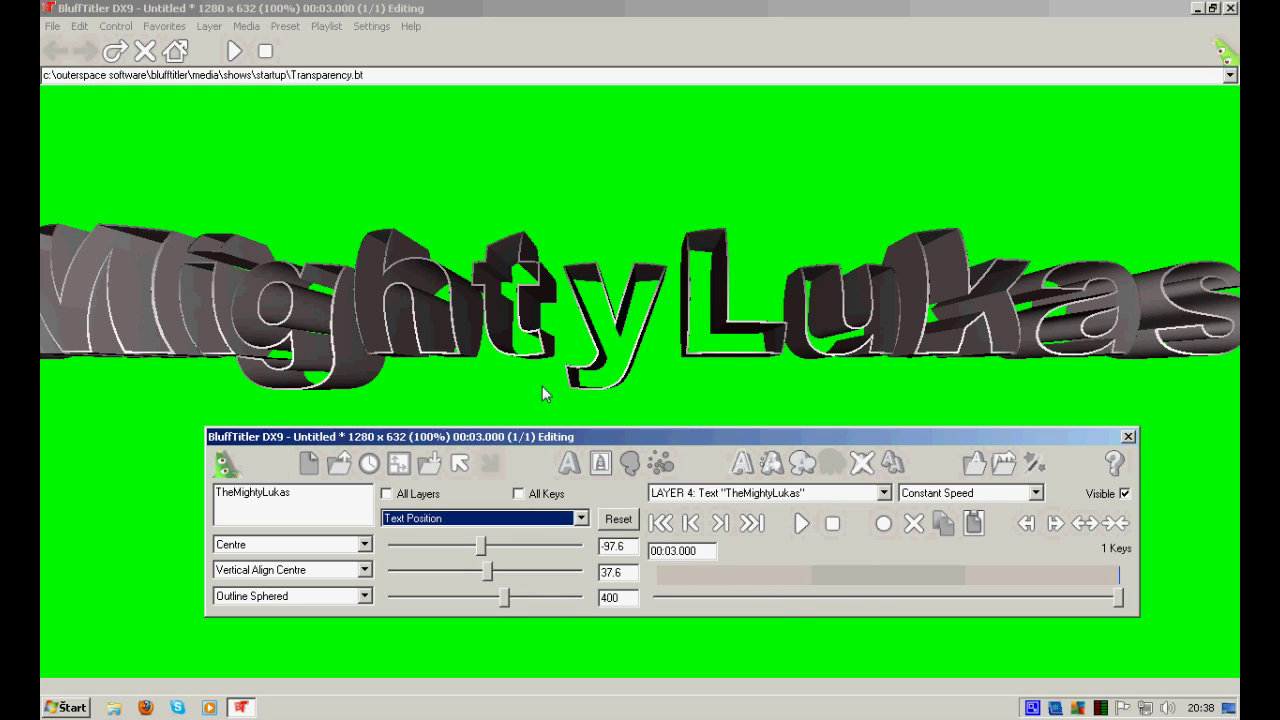
drag(542, 386, 663, 377)
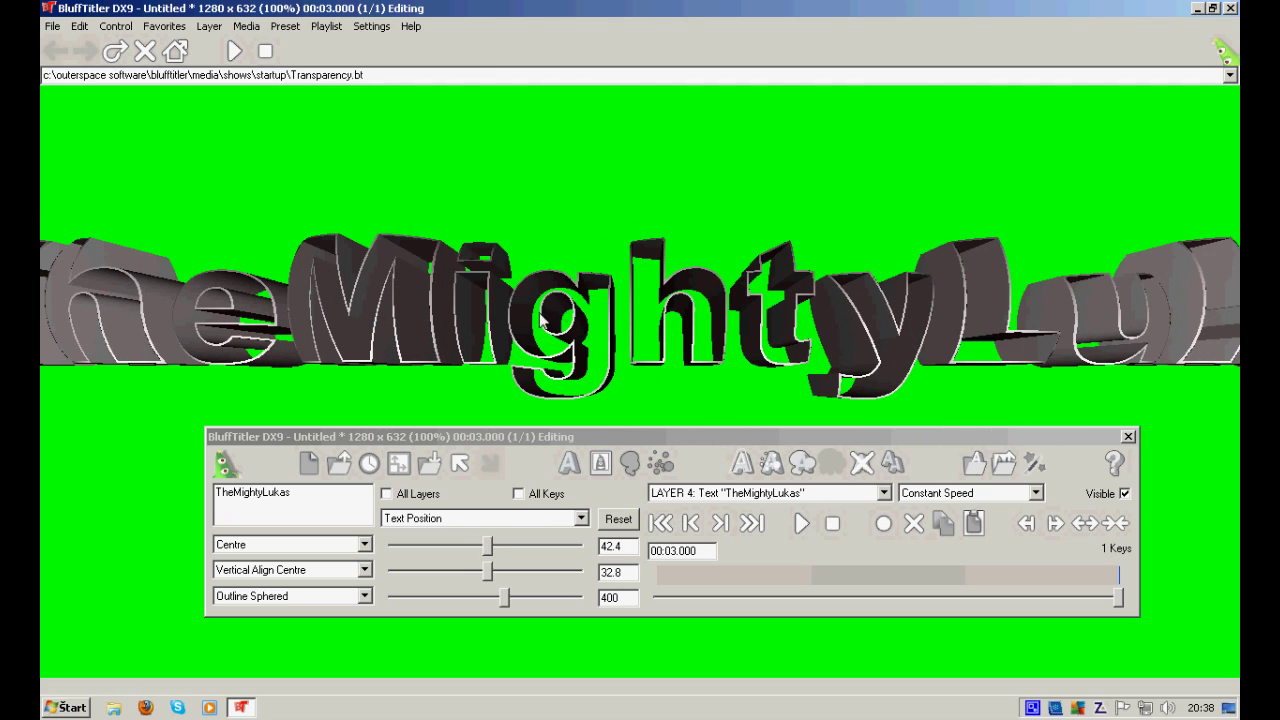
Step: Nudge the text right, then at 00:00.000 key it left and lower at 28, 16
drag(544, 318, 675, 330)
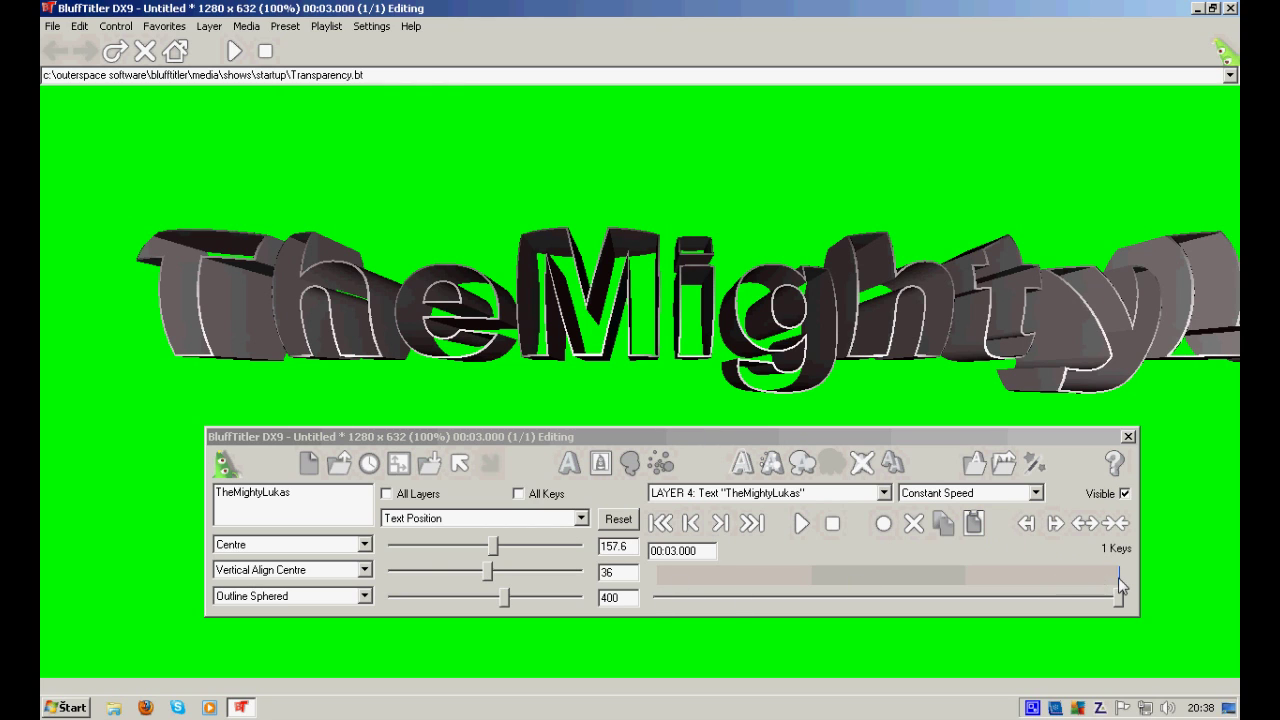
drag(1118, 577, 911, 587)
click(745, 493)
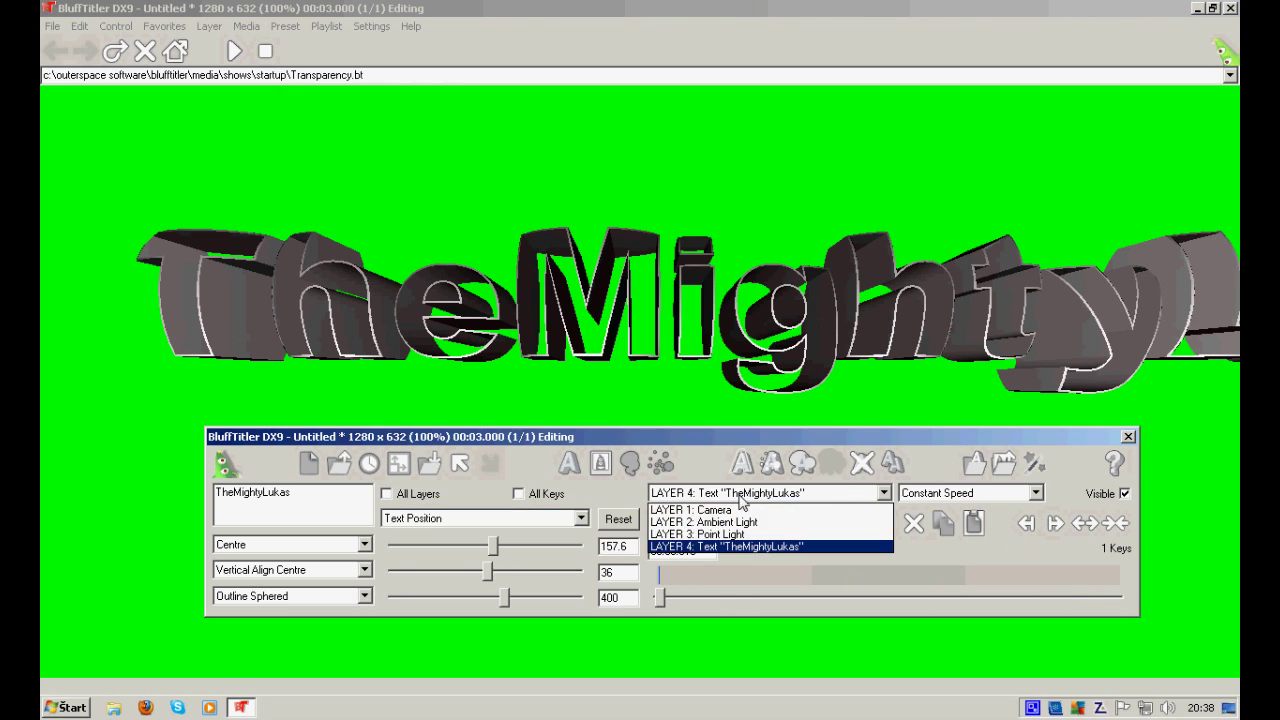
click(745, 495)
drag(665, 603, 650, 603)
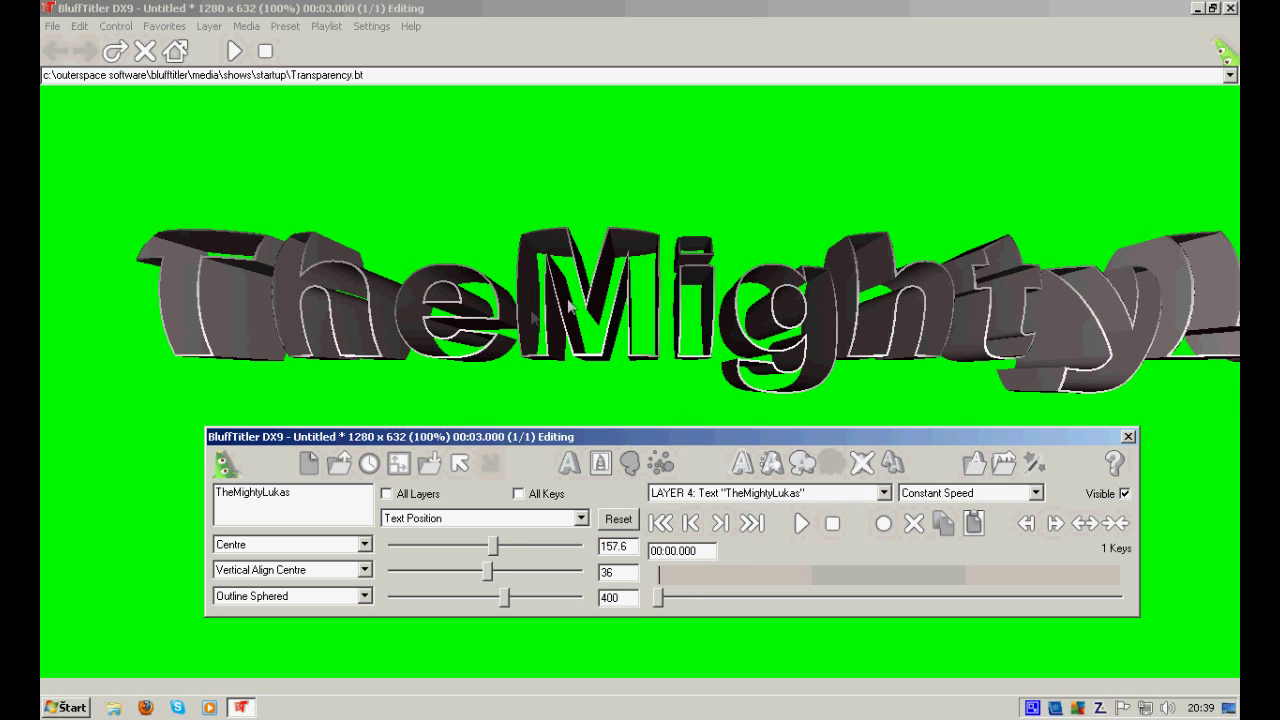
drag(600, 285, 466, 320)
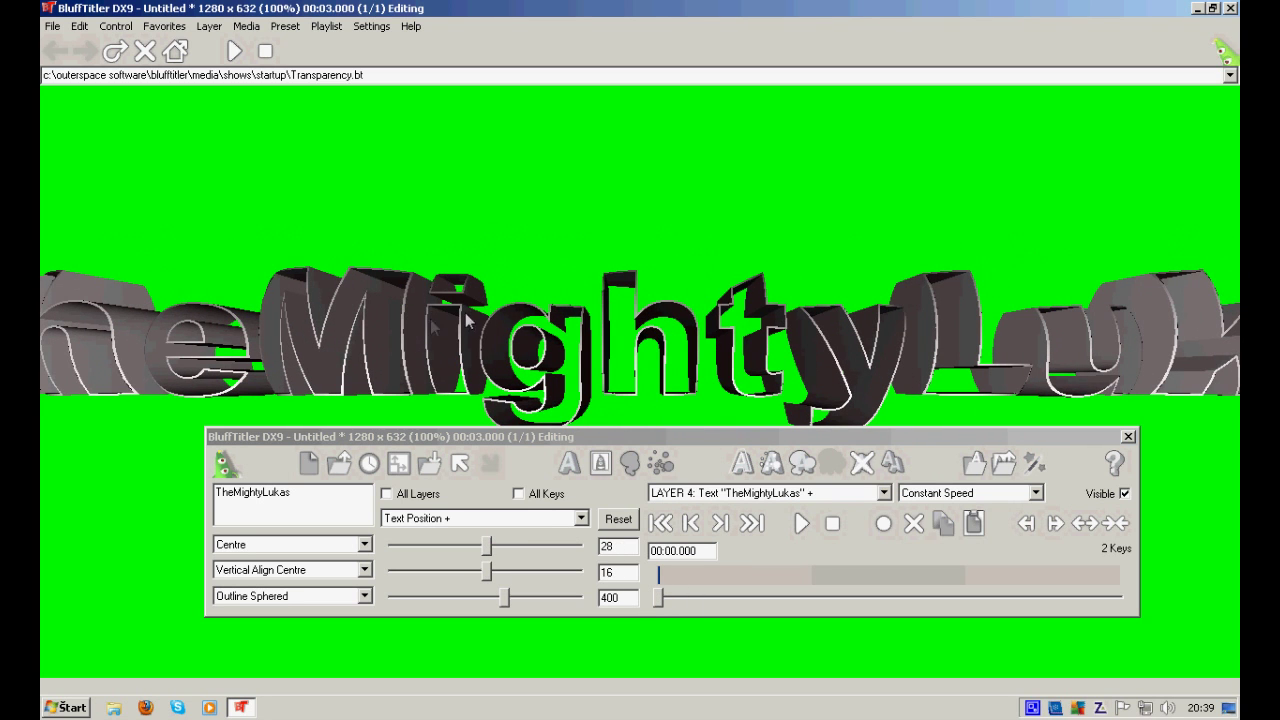
click(479, 518)
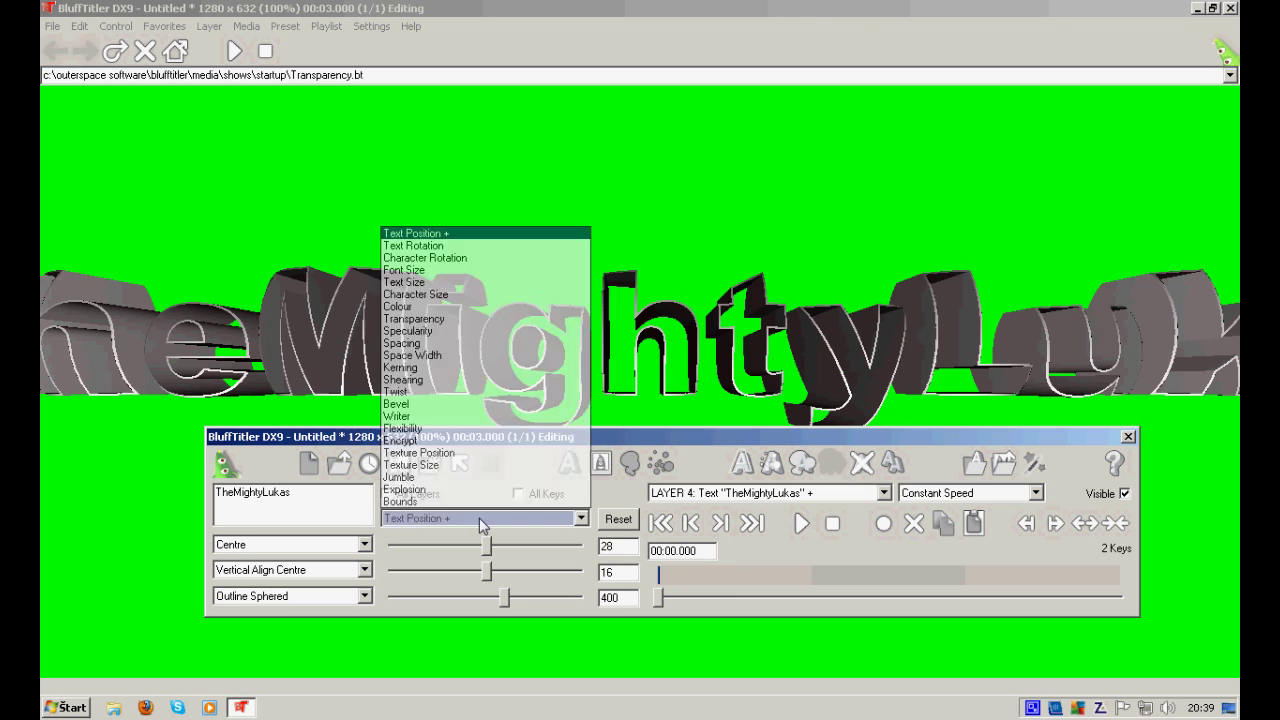
click(479, 518)
Step: Widen the camera's Field of View to 71.154, then return to its Position property
click(884, 492)
click(700, 507)
click(464, 518)
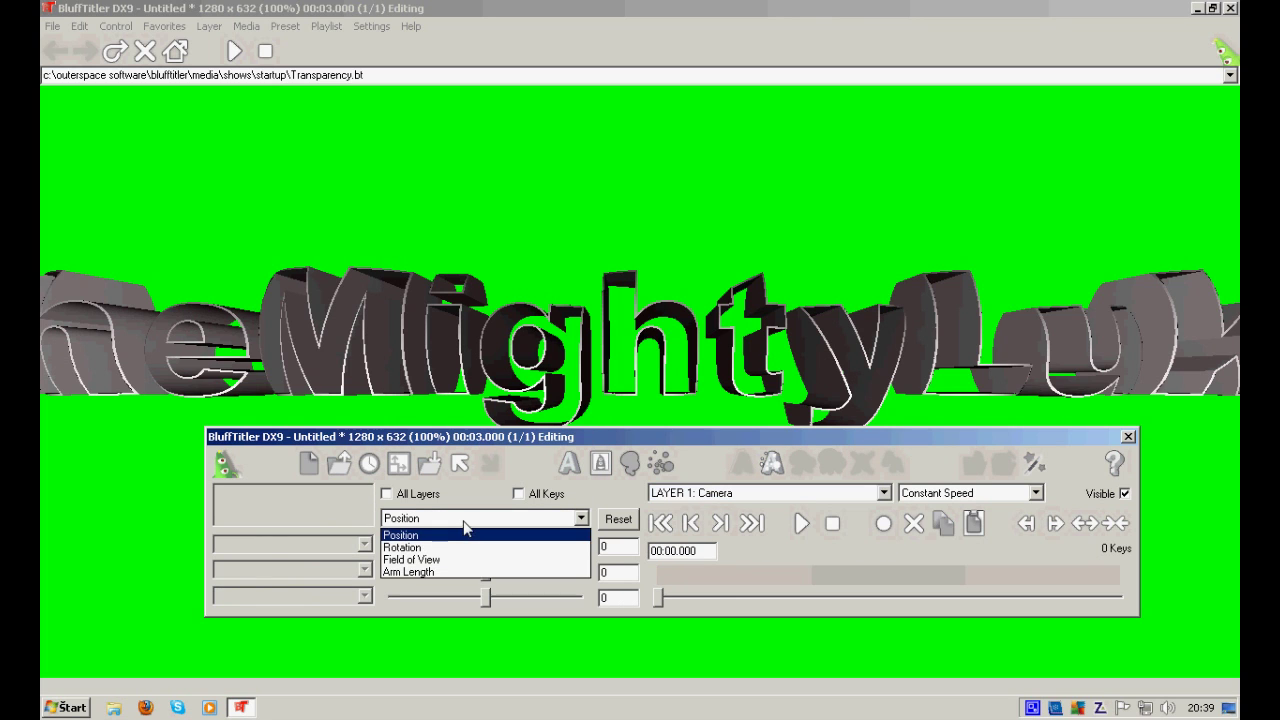
click(477, 560)
drag(445, 550, 466, 548)
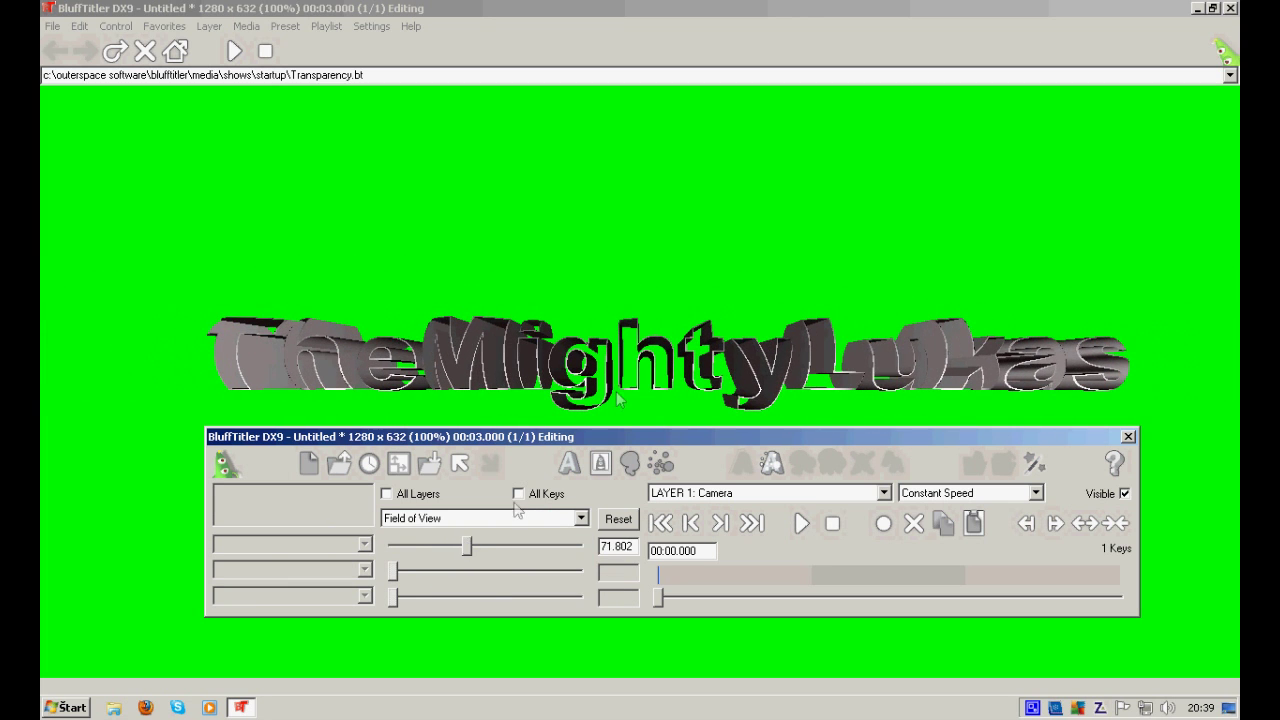
click(619, 398)
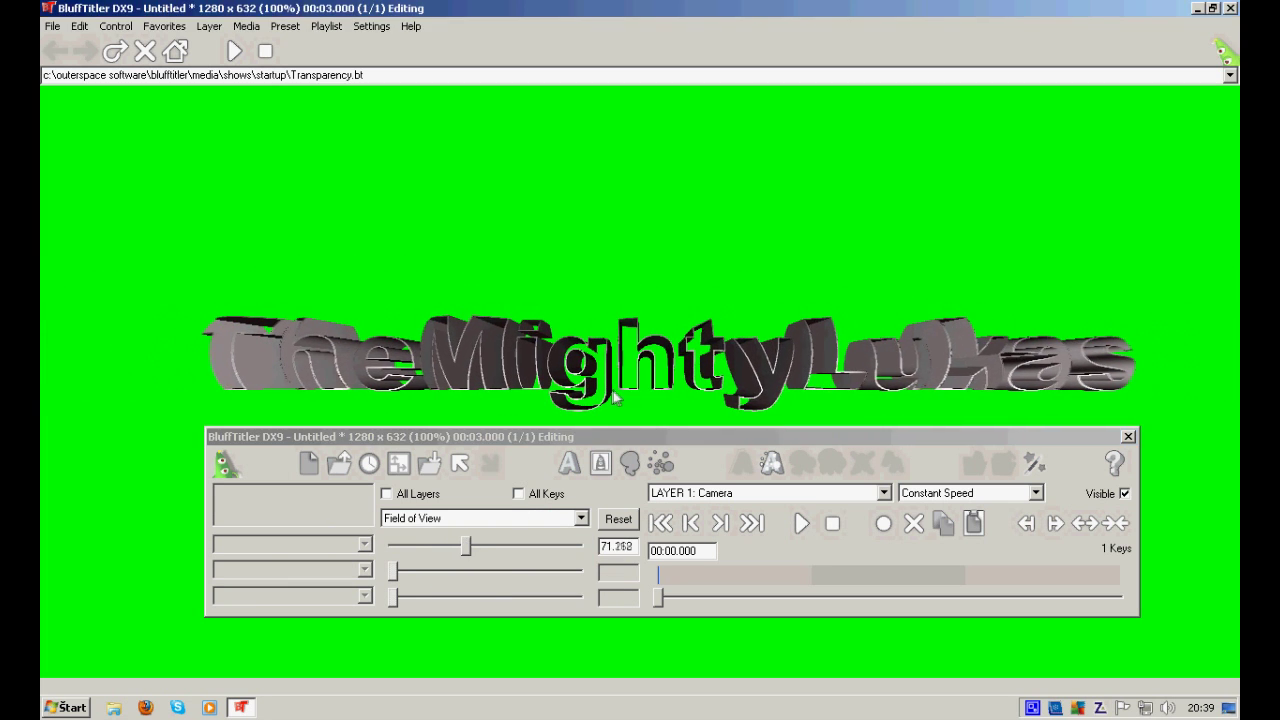
drag(590, 370, 604, 369)
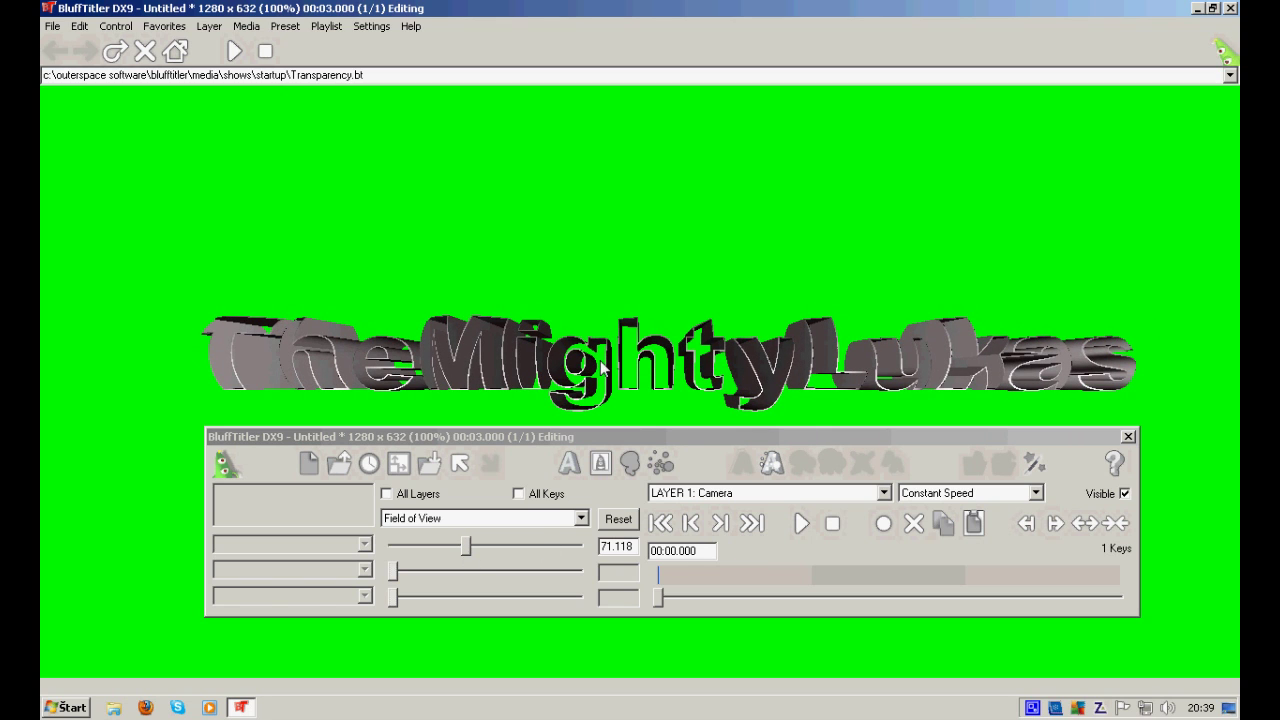
click(470, 518)
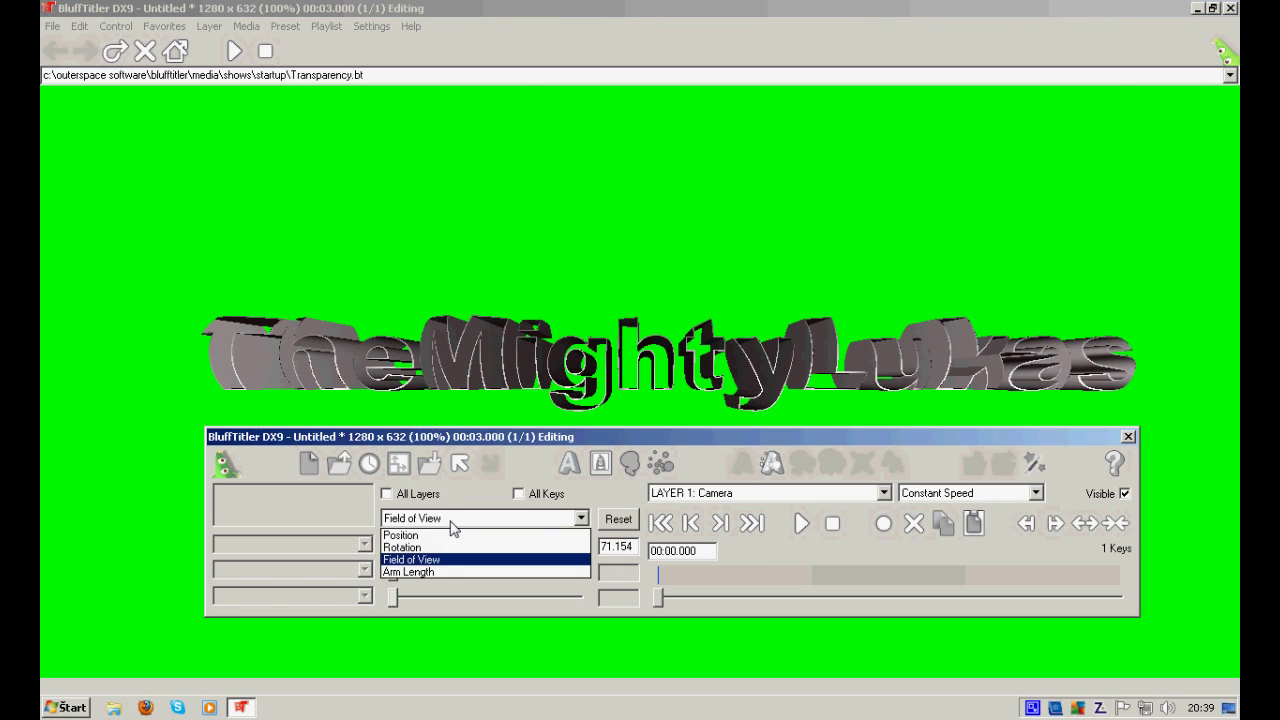
click(470, 533)
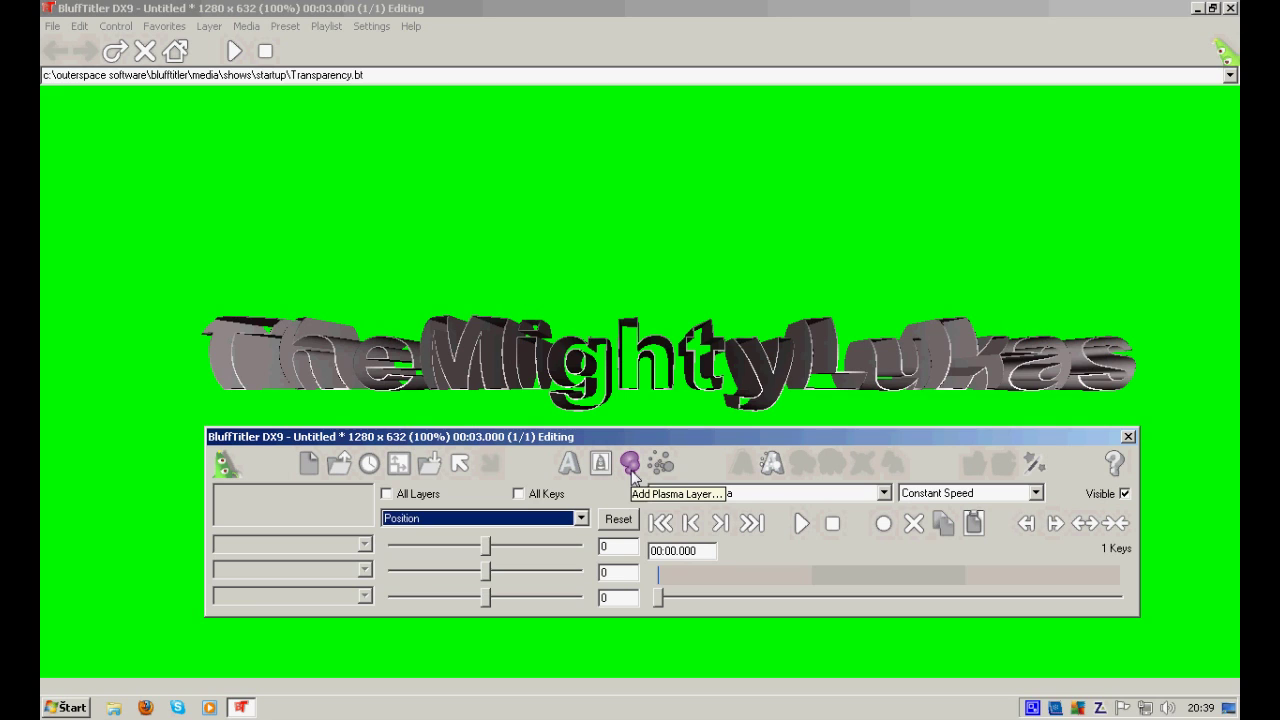
Step: Attach a plasma texture preset to the text and move its start position to 98.4, 17.6
click(760, 493)
click(715, 543)
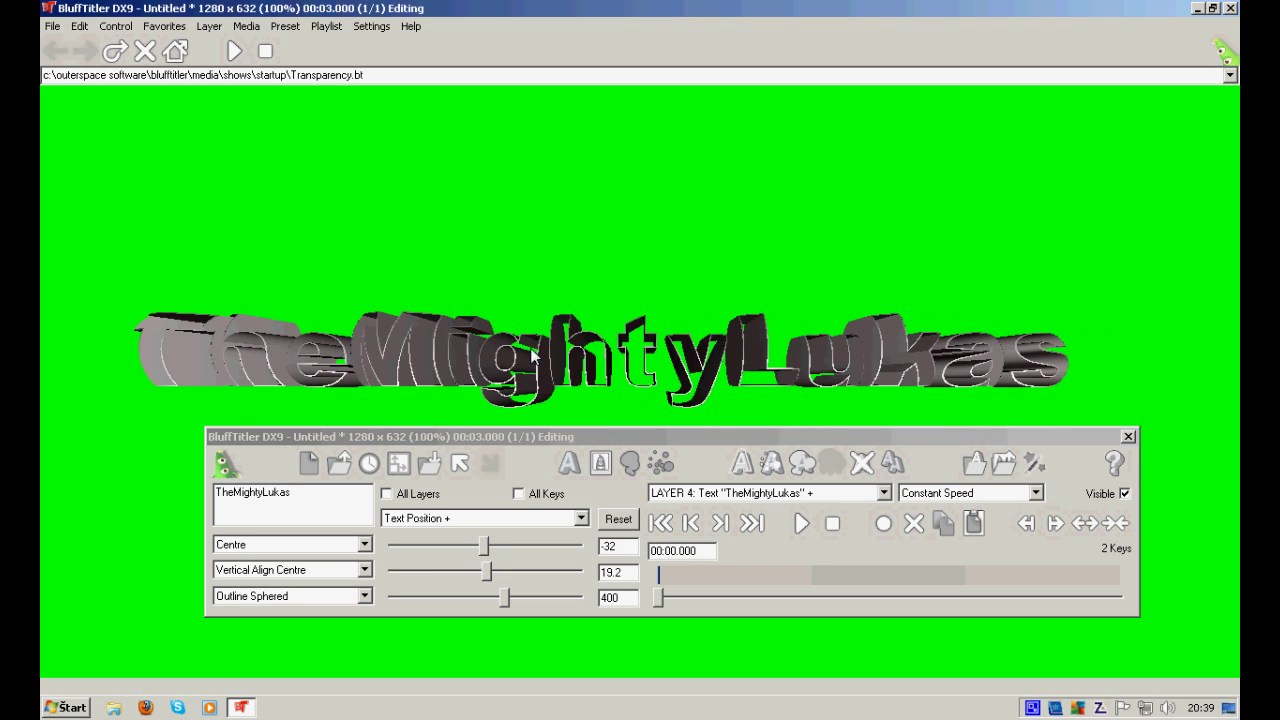
click(800, 471)
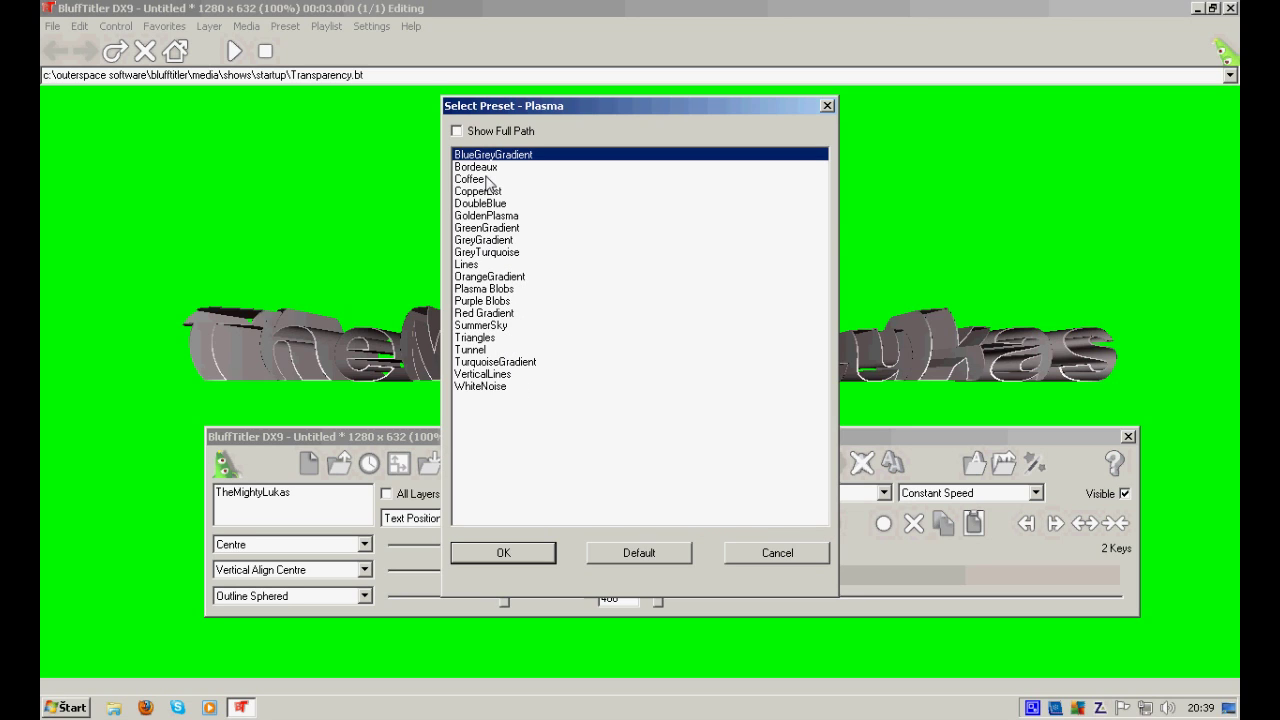
click(526, 550)
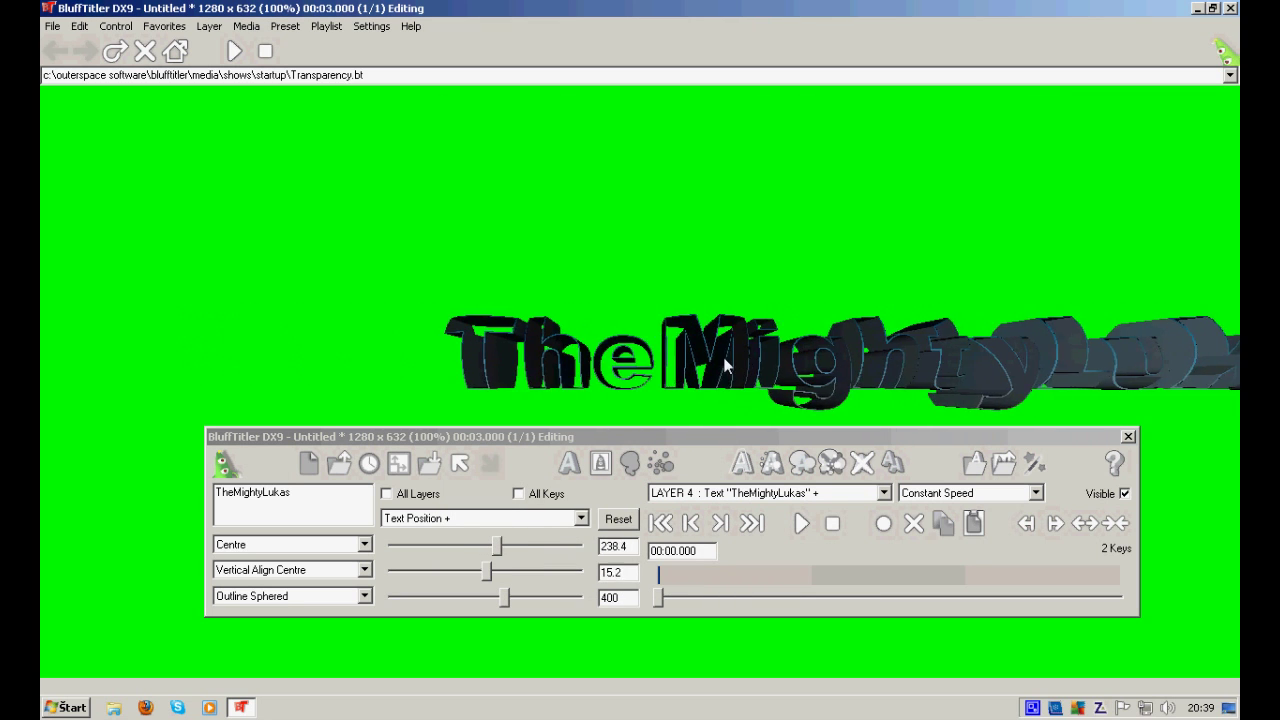
drag(725, 366, 573, 361)
click(769, 493)
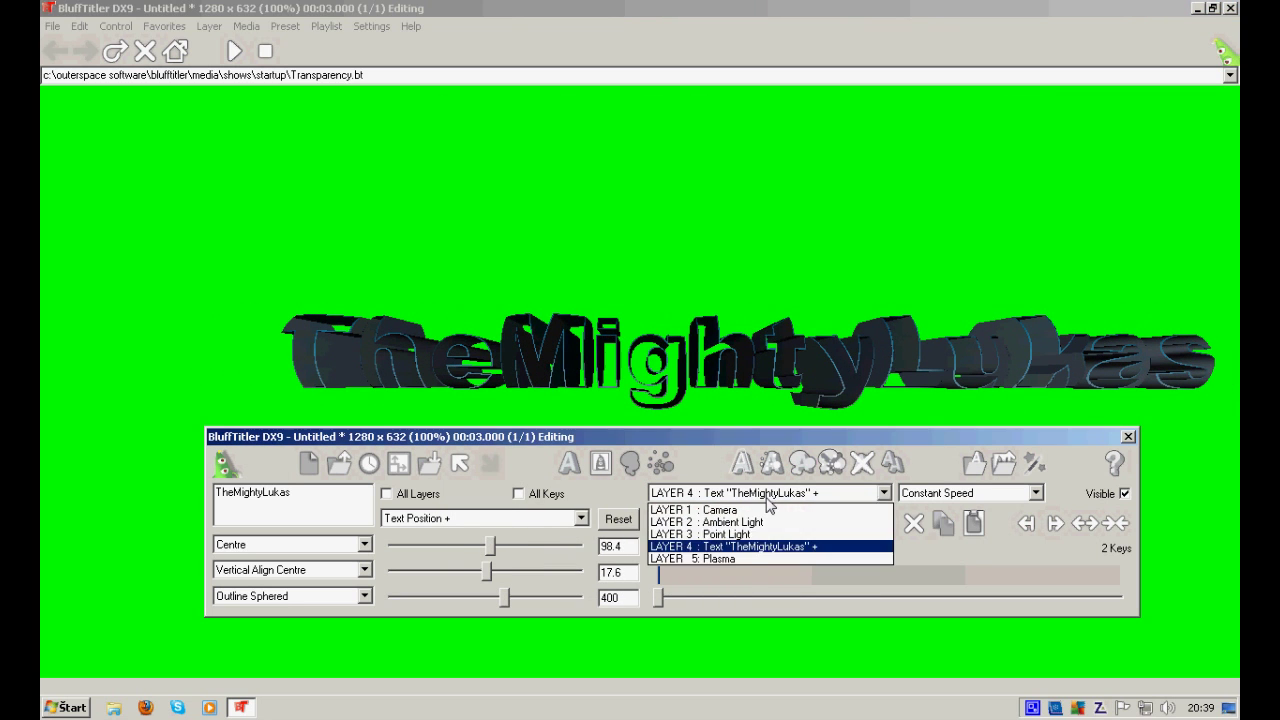
click(742, 559)
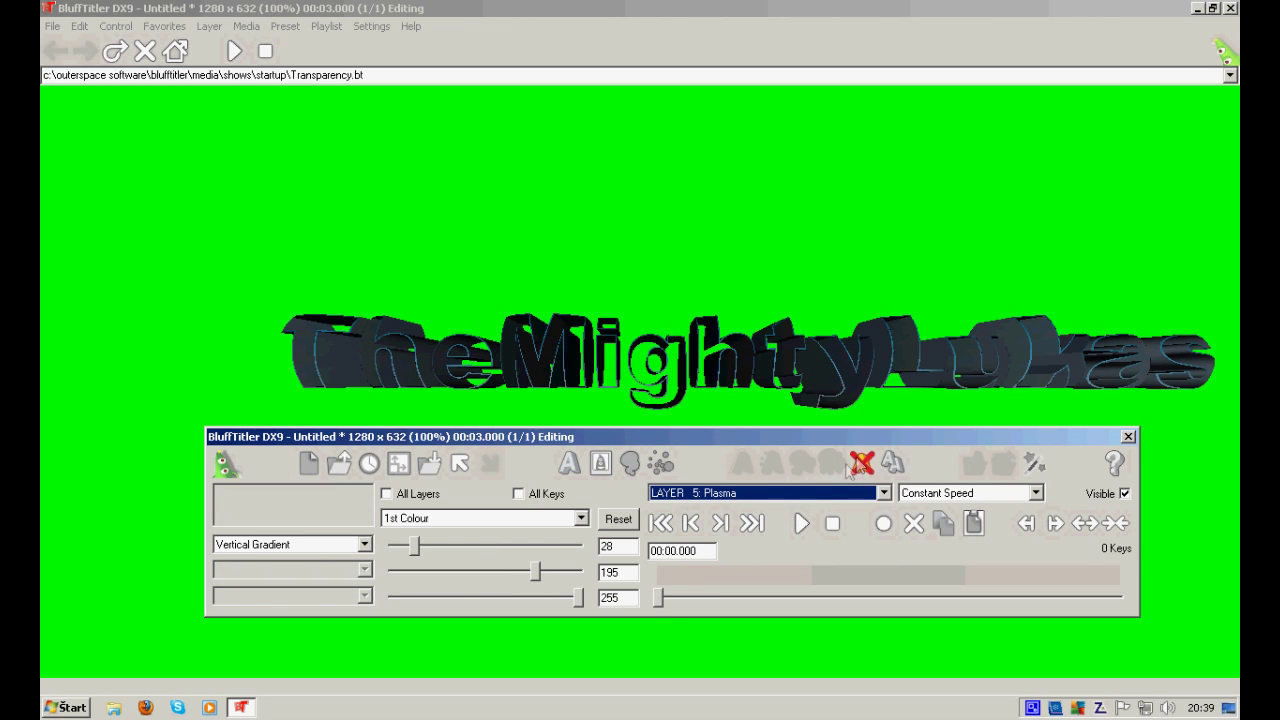
click(765, 547)
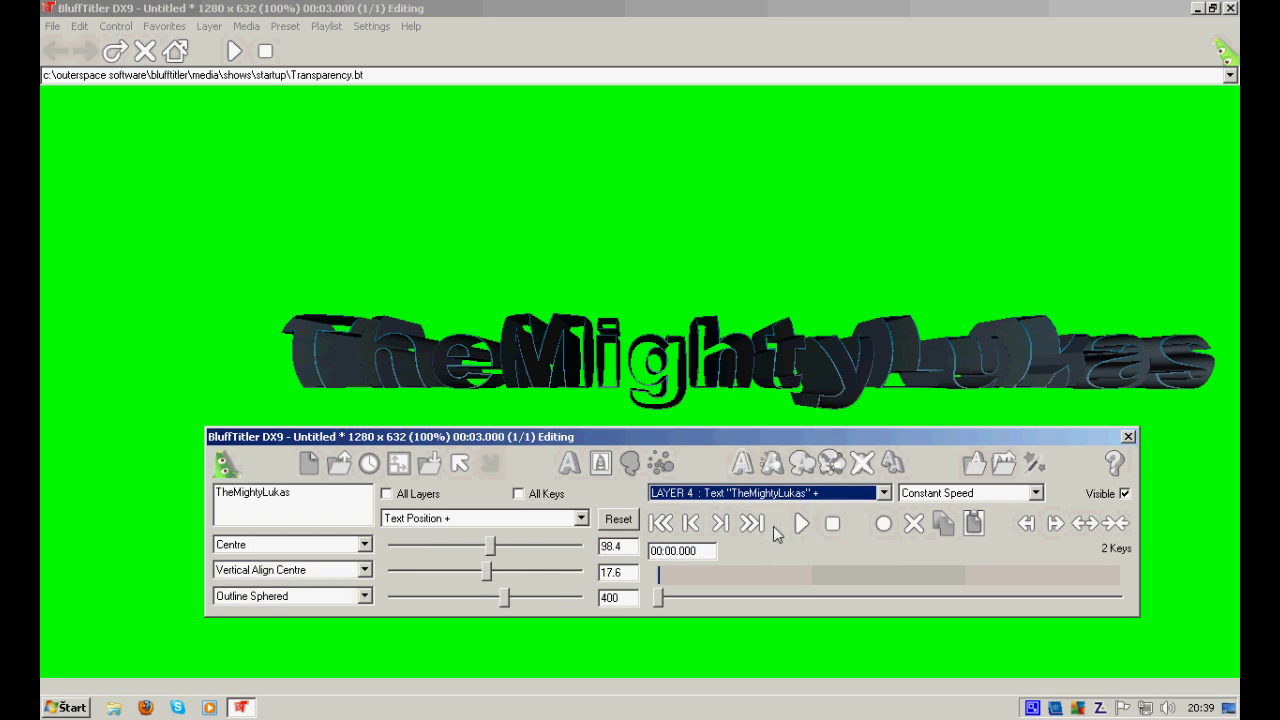
Step: Attach the Flames particle preset to the TheMightyLukas text and shift the text left
click(779, 466)
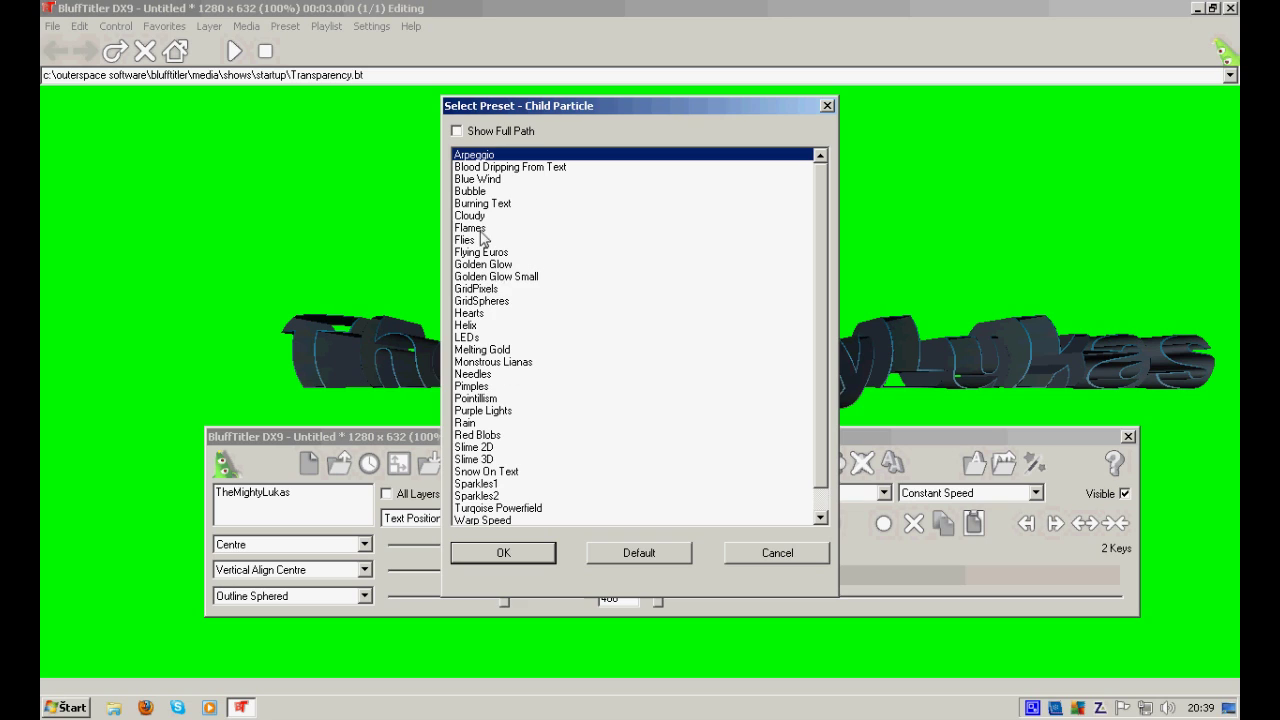
click(503, 553)
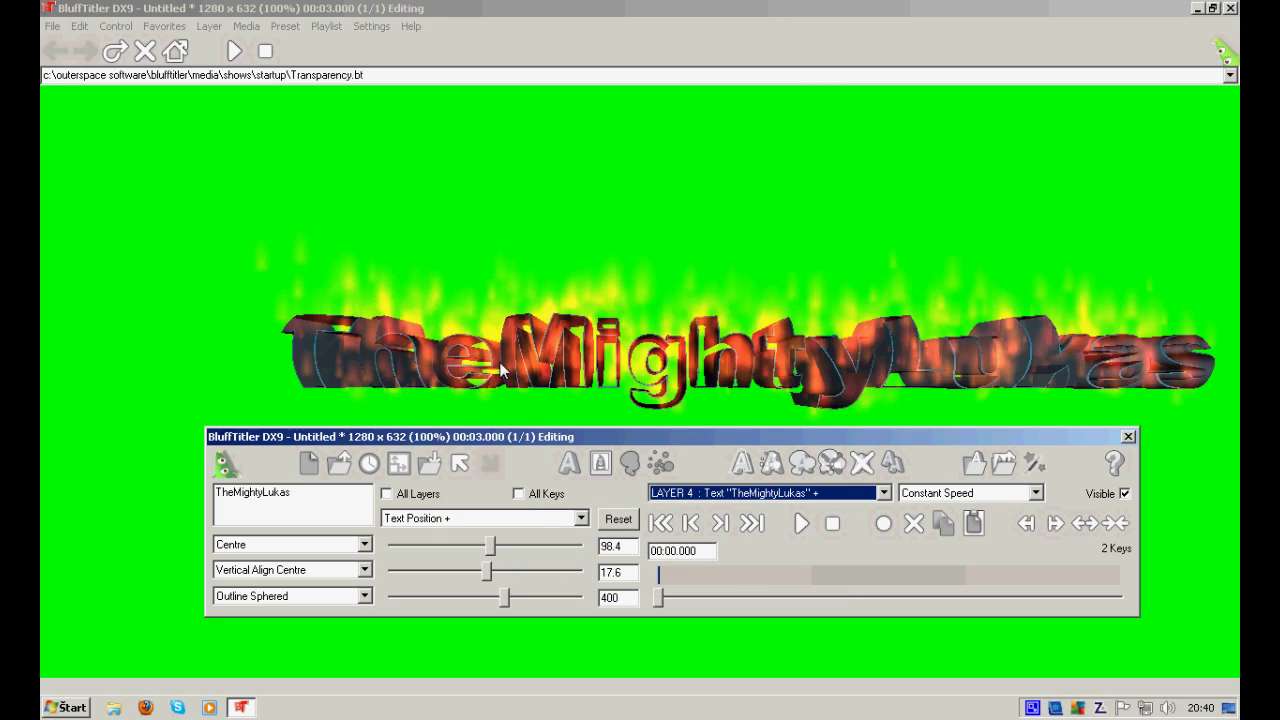
drag(451, 356, 590, 405)
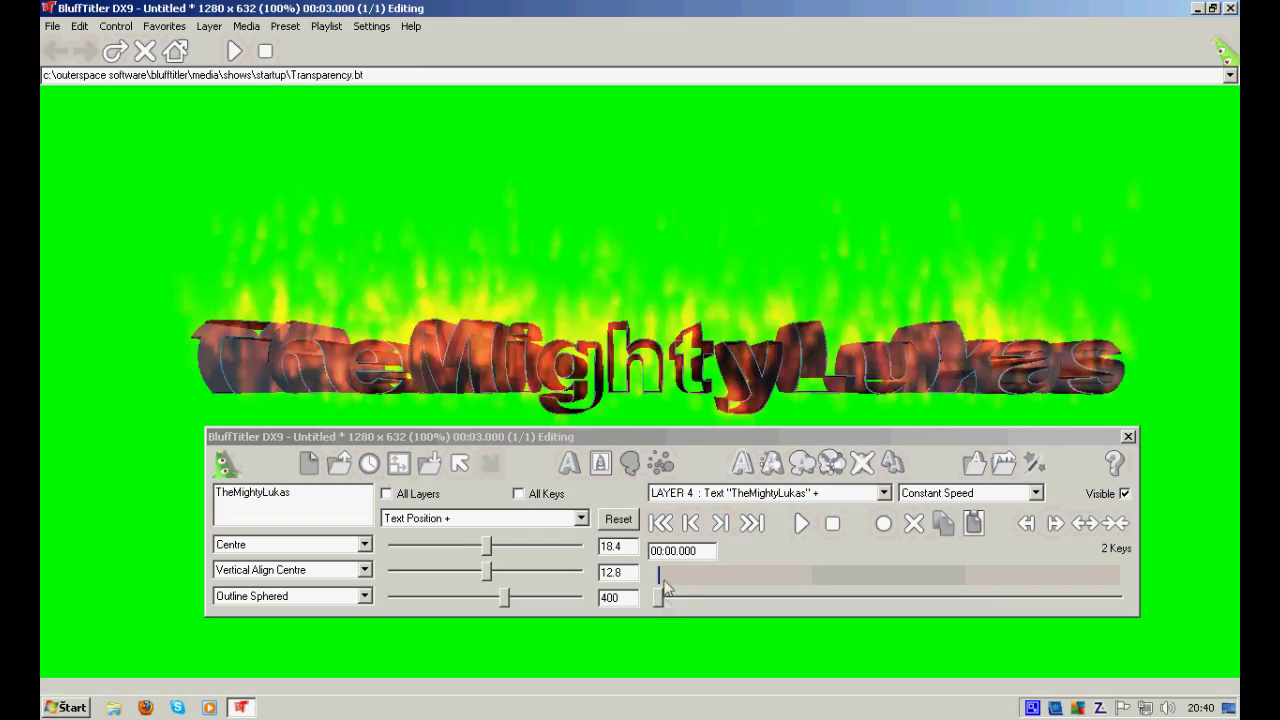
click(735, 493)
click(735, 546)
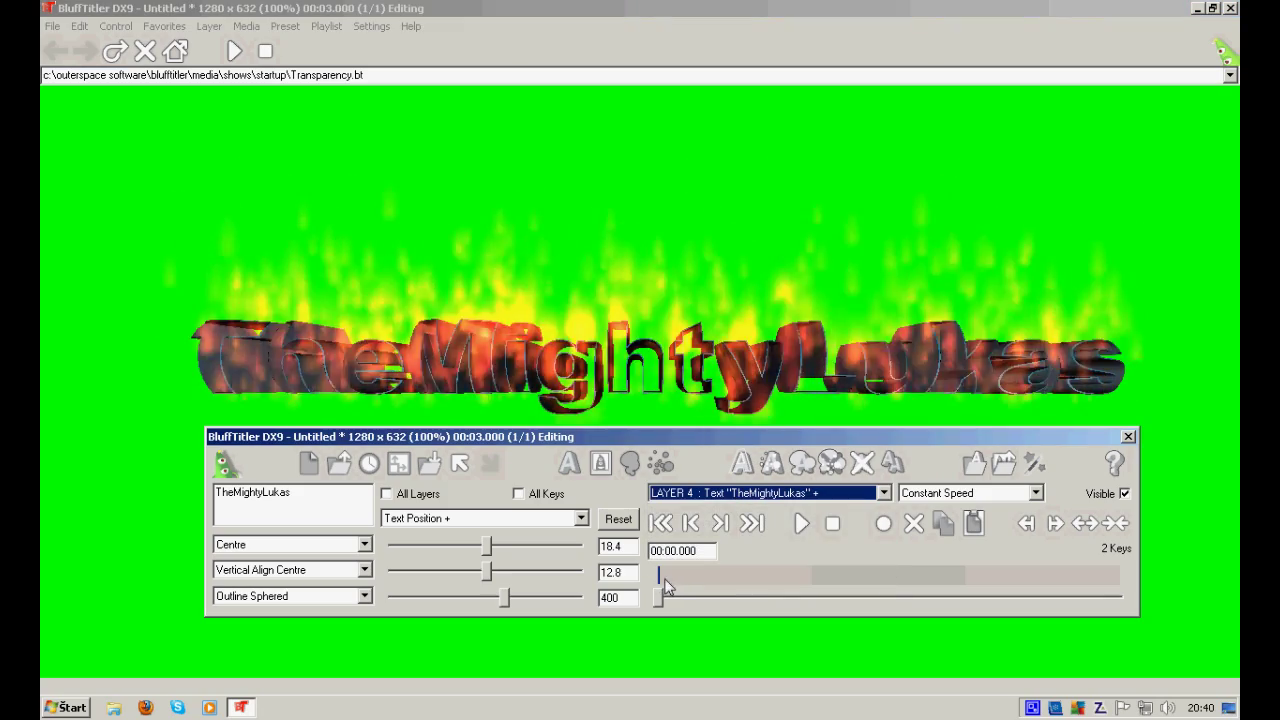
Step: Delete the text's second position key, leaving it fixed at 18.4, 12.8
drag(658, 597, 675, 592)
click(658, 578)
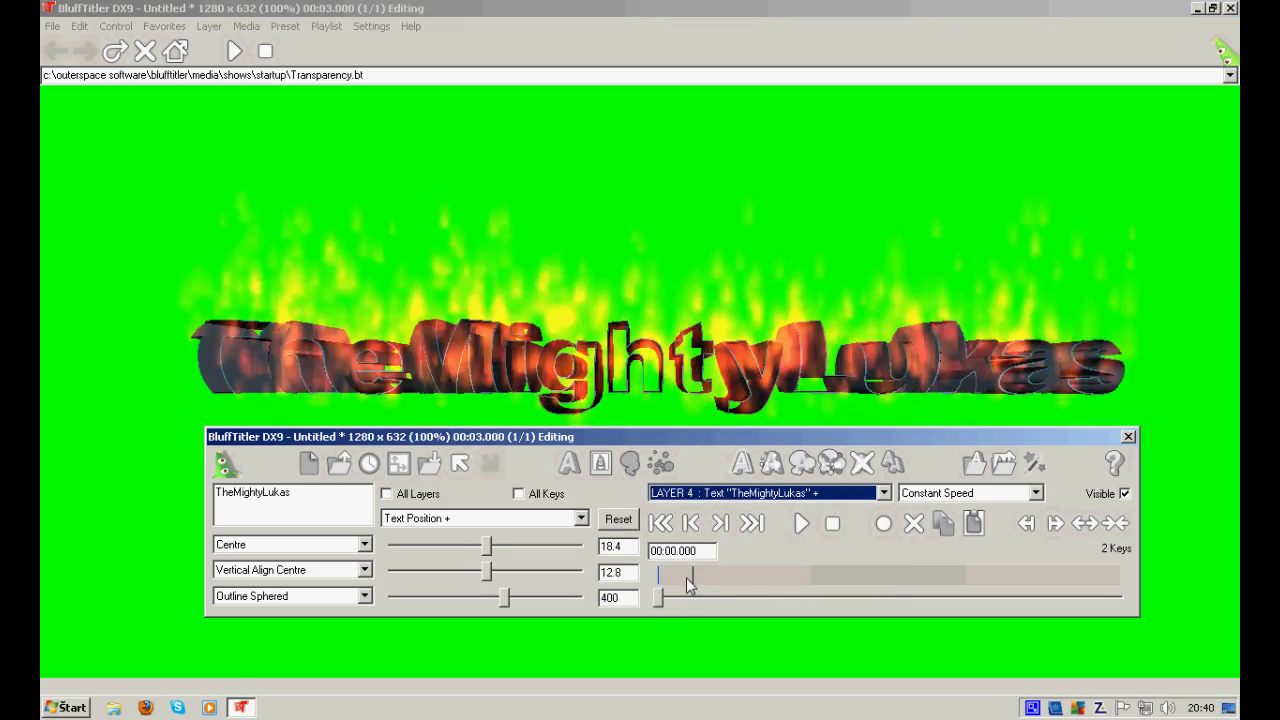
click(698, 583)
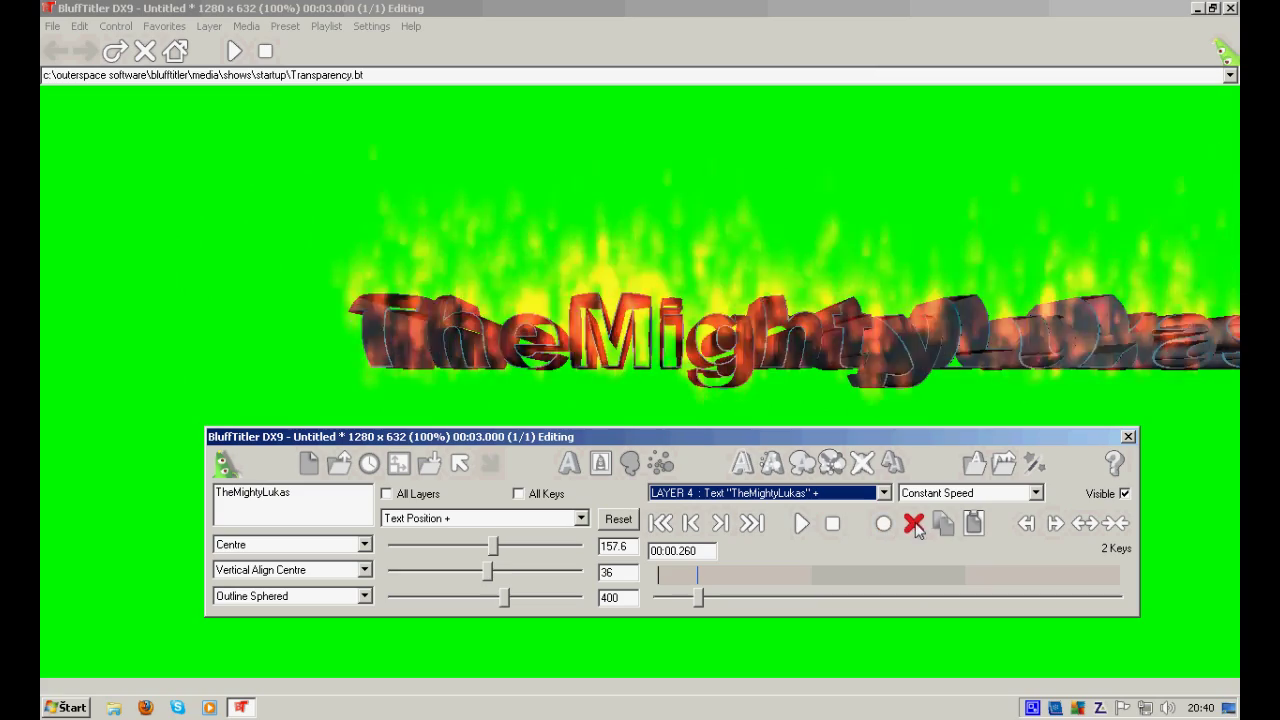
click(913, 524)
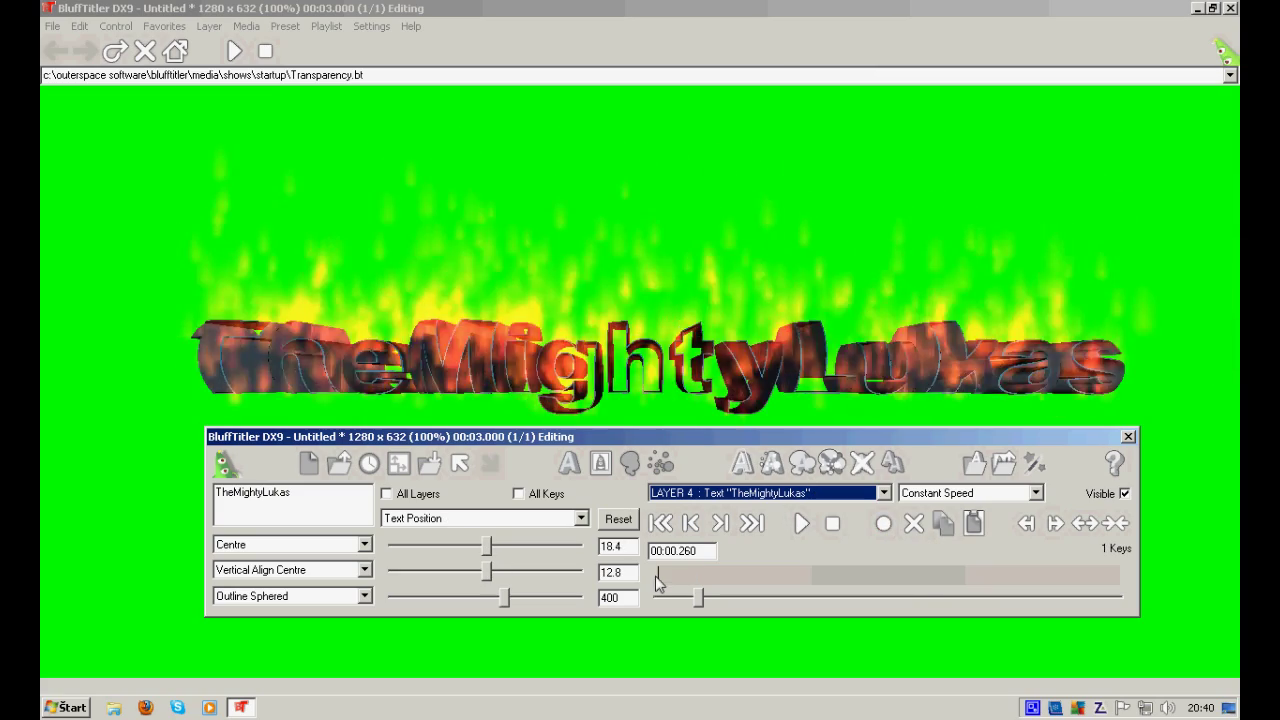
click(660, 574)
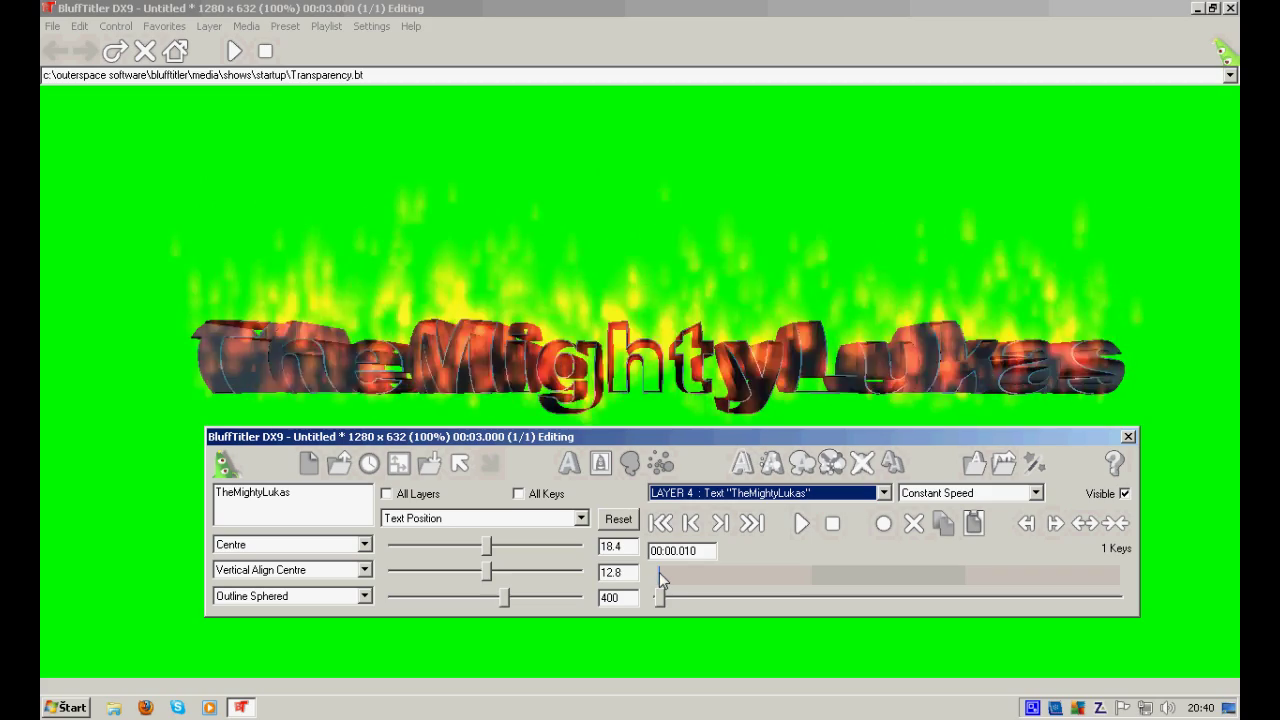
click(655, 574)
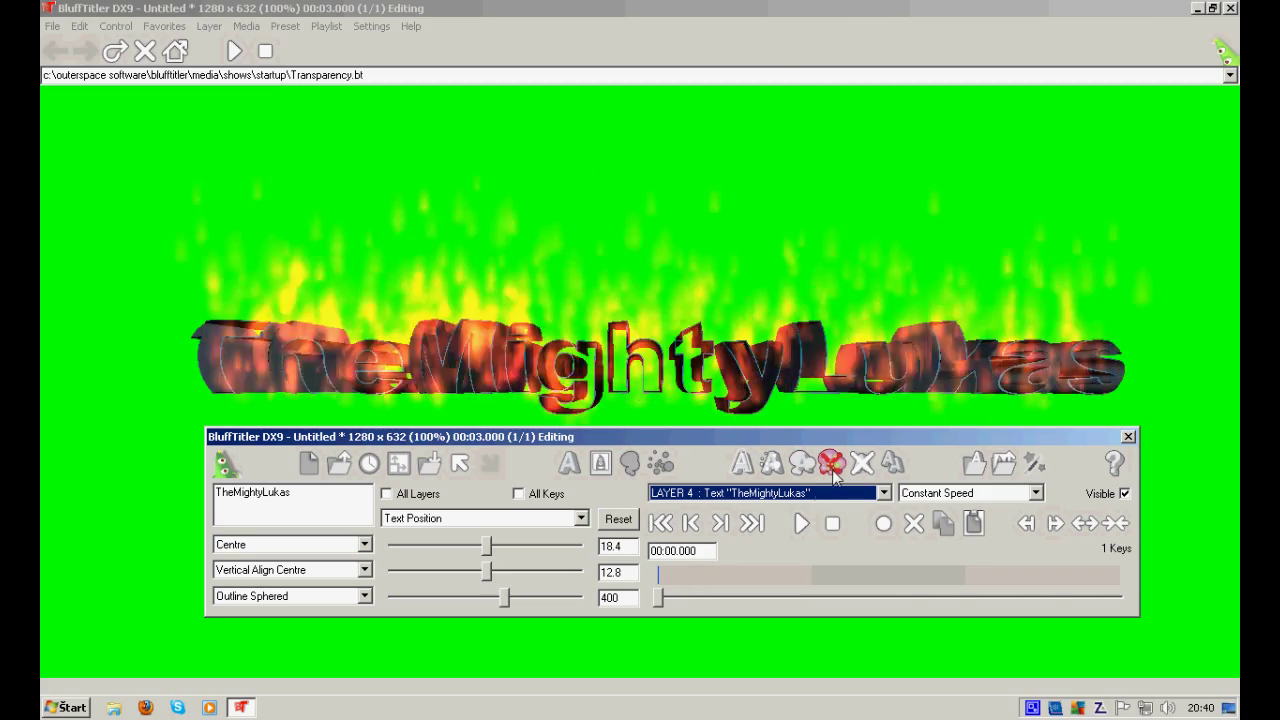
Step: Set the particle_tear.png flame layer's Z-Bias to 20.04
click(781, 572)
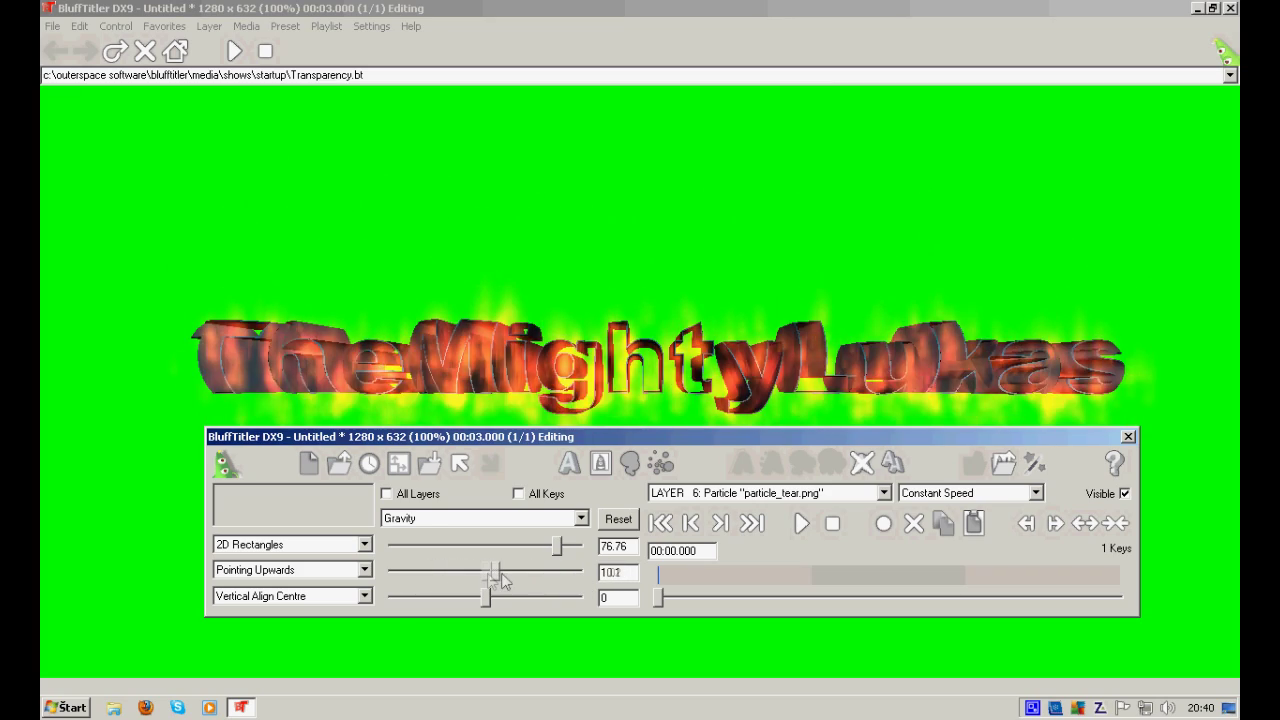
drag(541, 573, 552, 572)
click(525, 518)
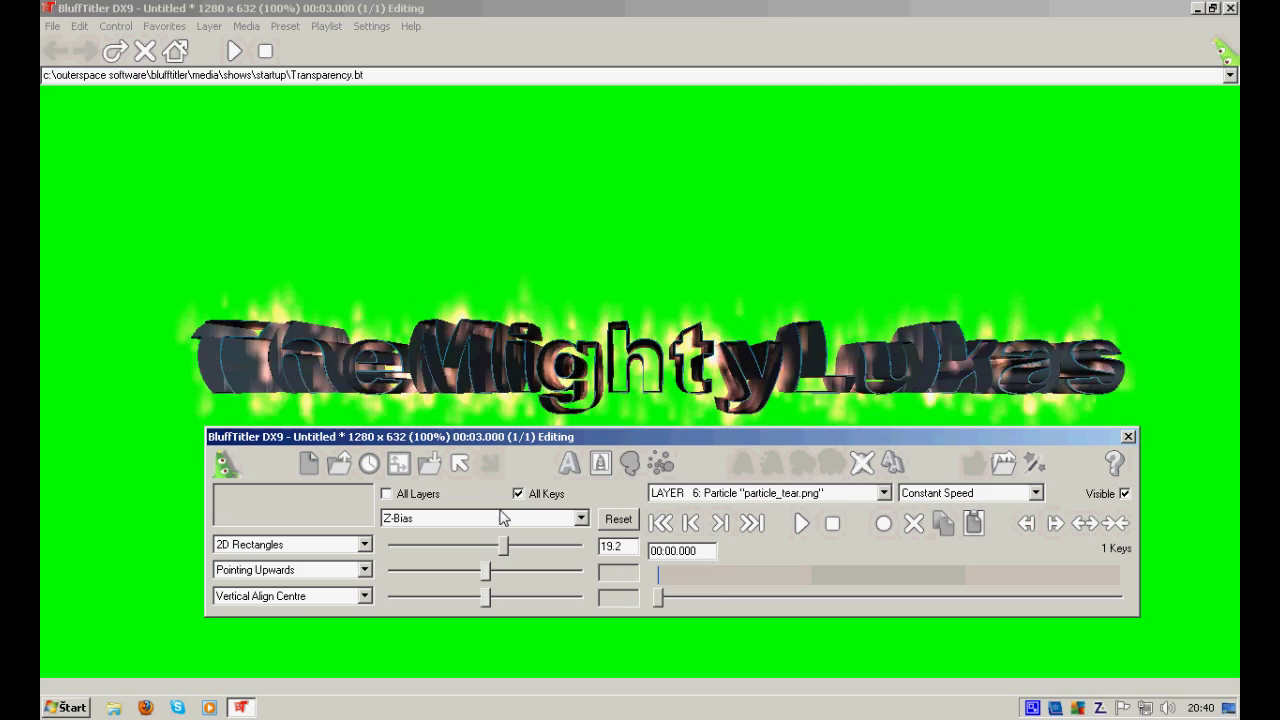
drag(526, 351, 531, 350)
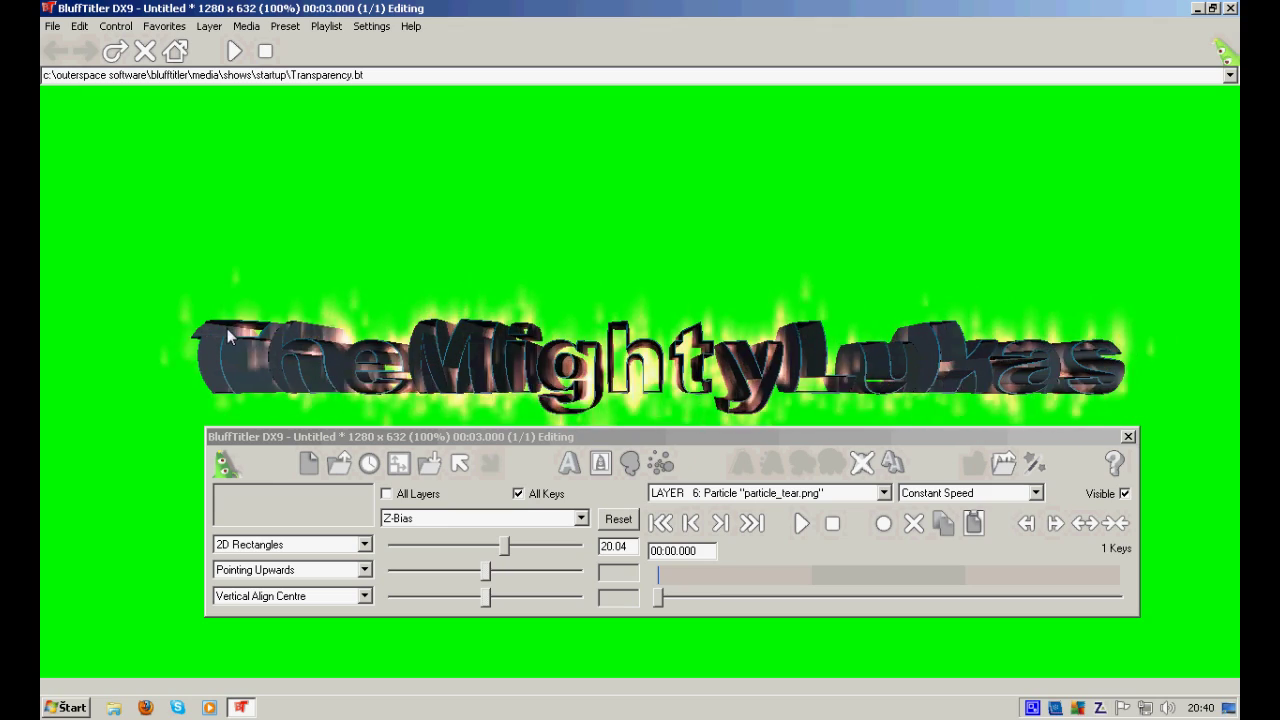
click(785, 492)
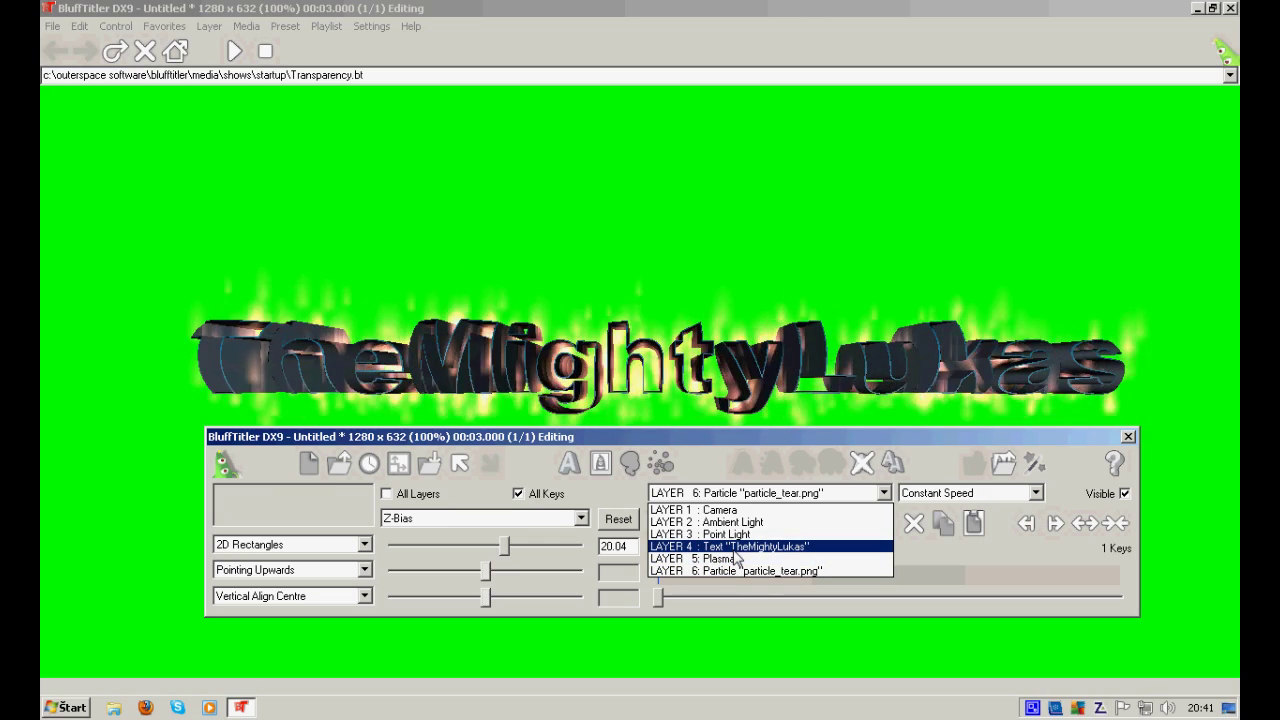
click(718, 441)
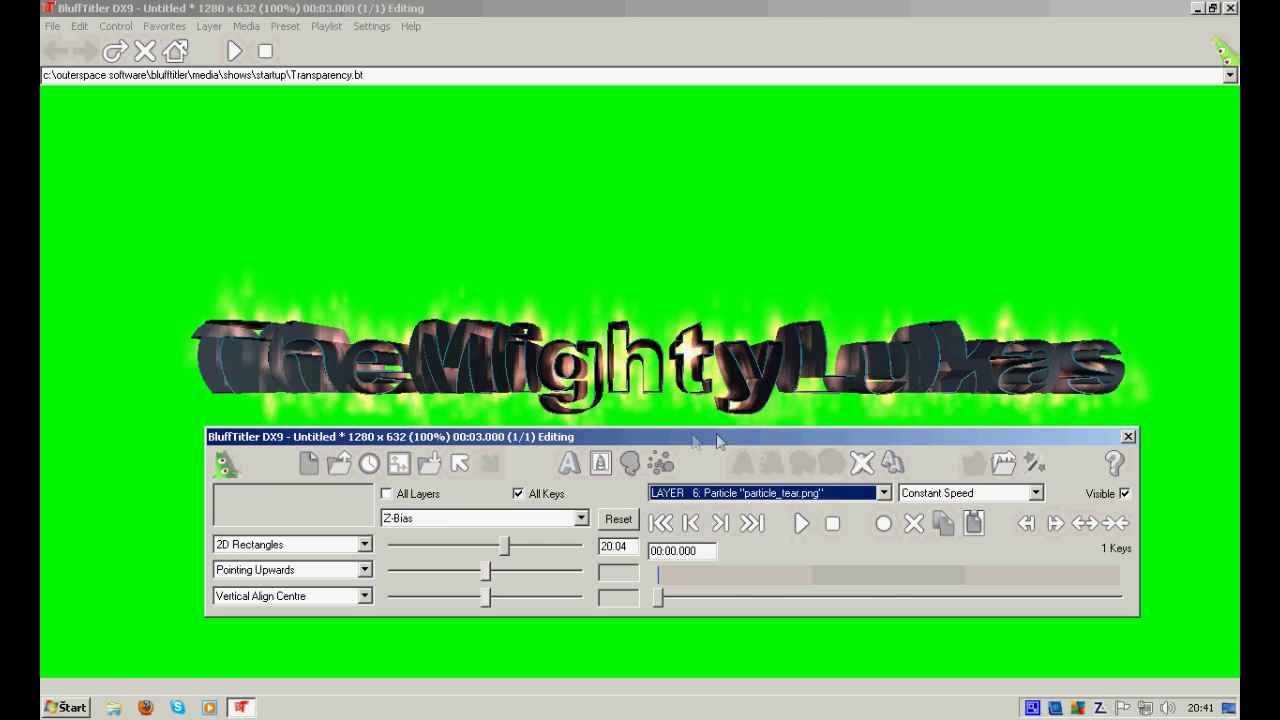
Step: Select the Camera layer and shift the camera sideways, moving the title left
mouse_move(743, 444)
mouse_down()
mouse_move(701, 398)
mouse_move(721, 440)
mouse_up()
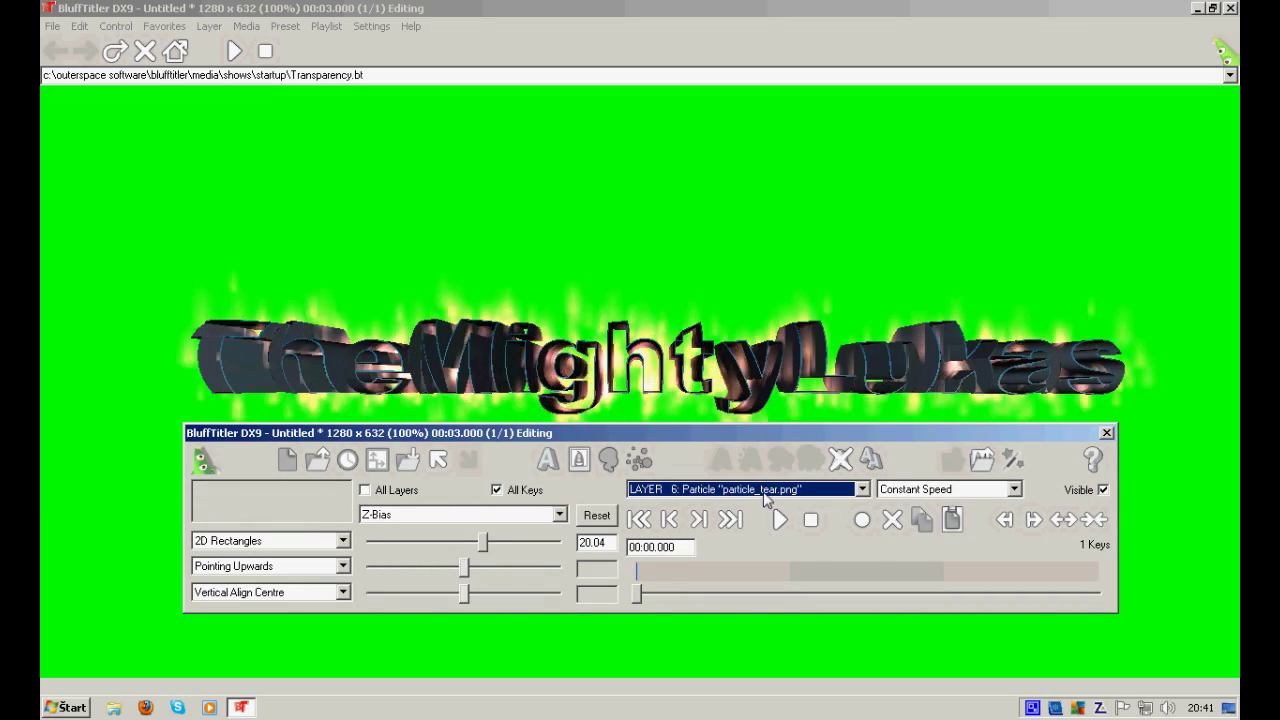
click(763, 493)
click(758, 508)
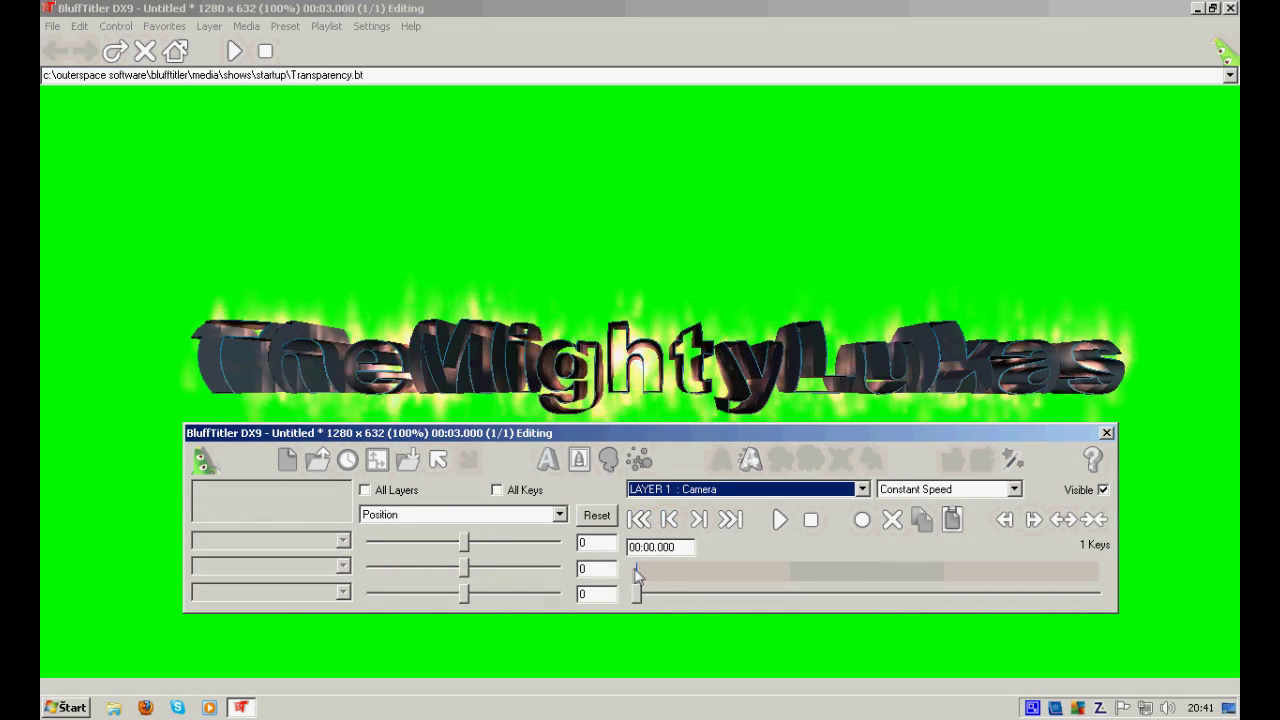
drag(638, 592, 661, 593)
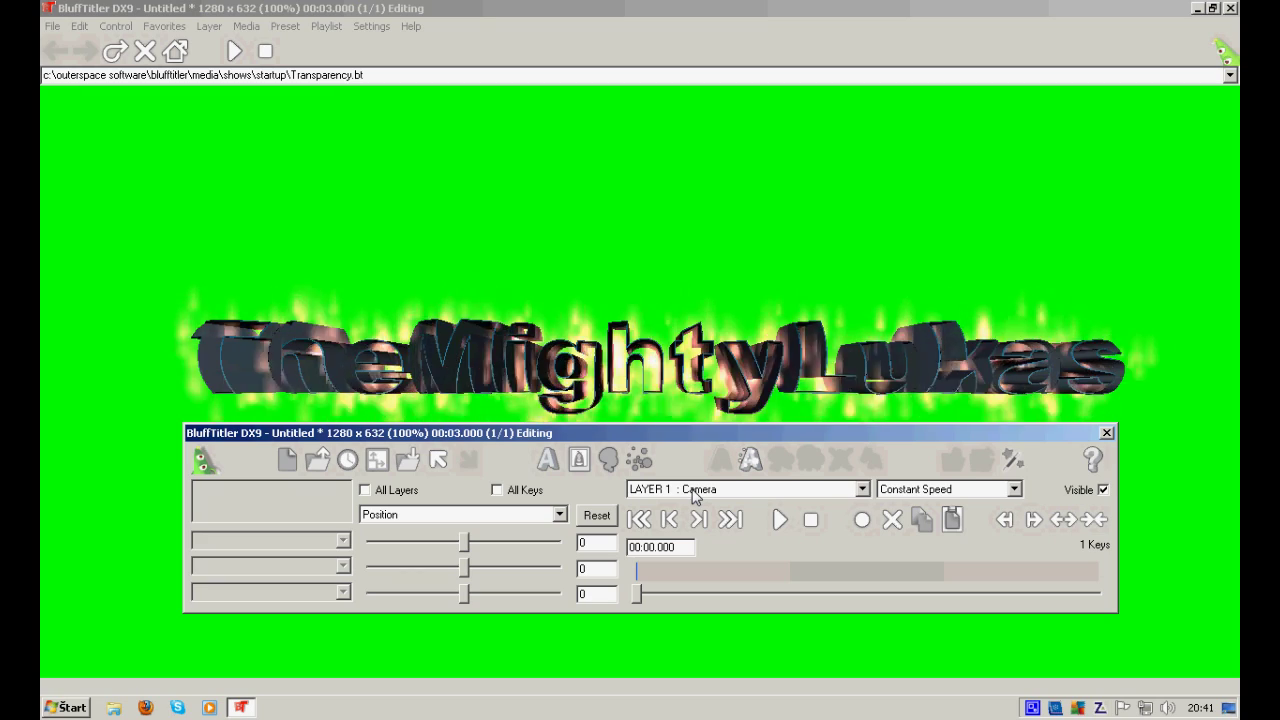
click(660, 490)
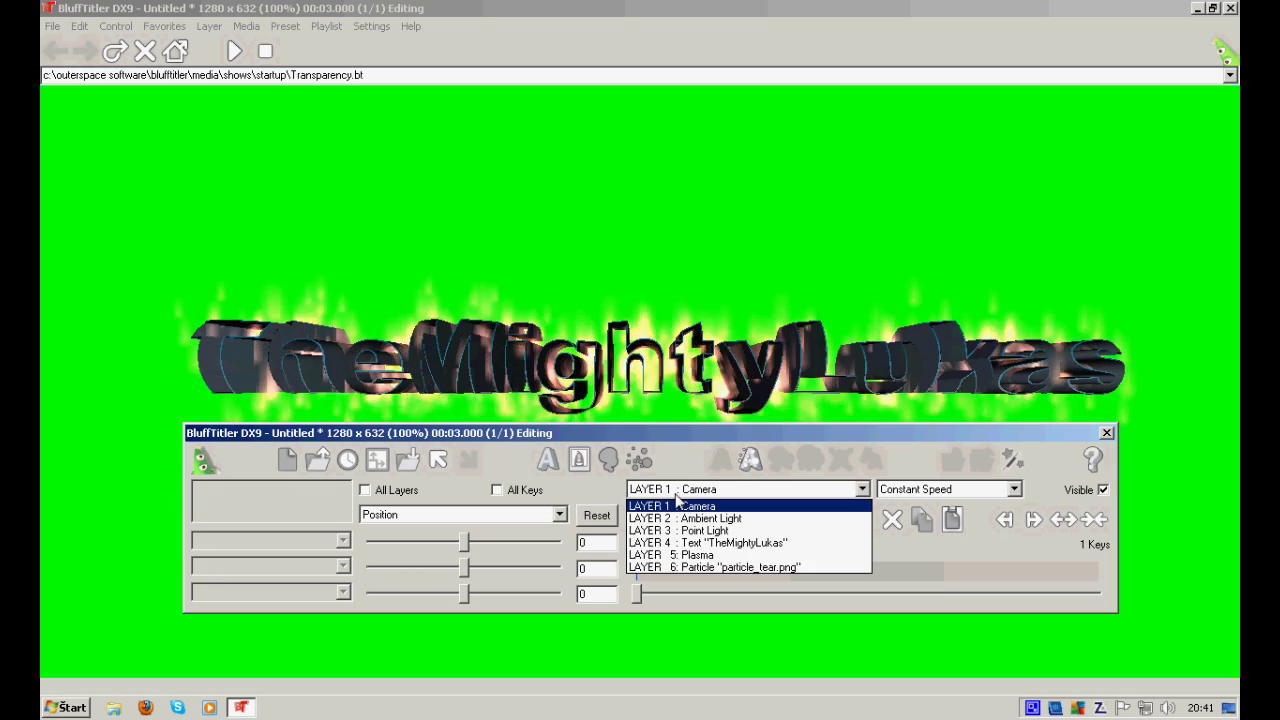
click(678, 505)
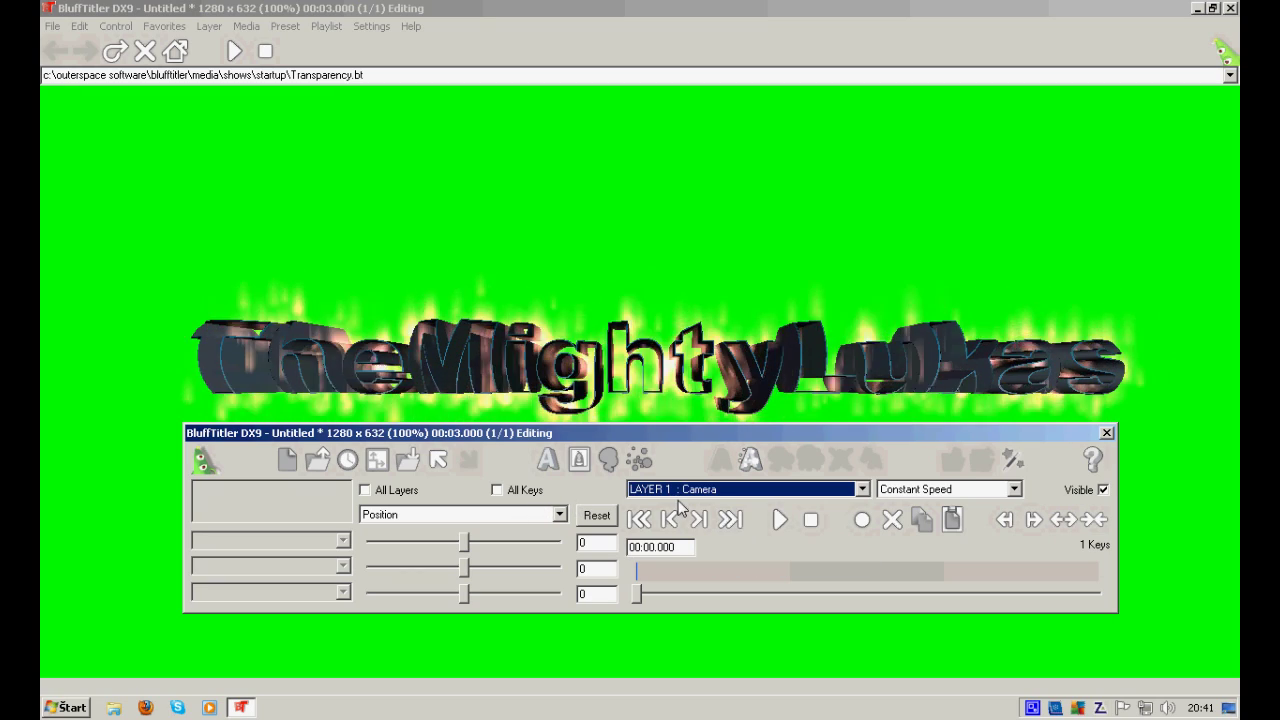
drag(380, 360, 345, 360)
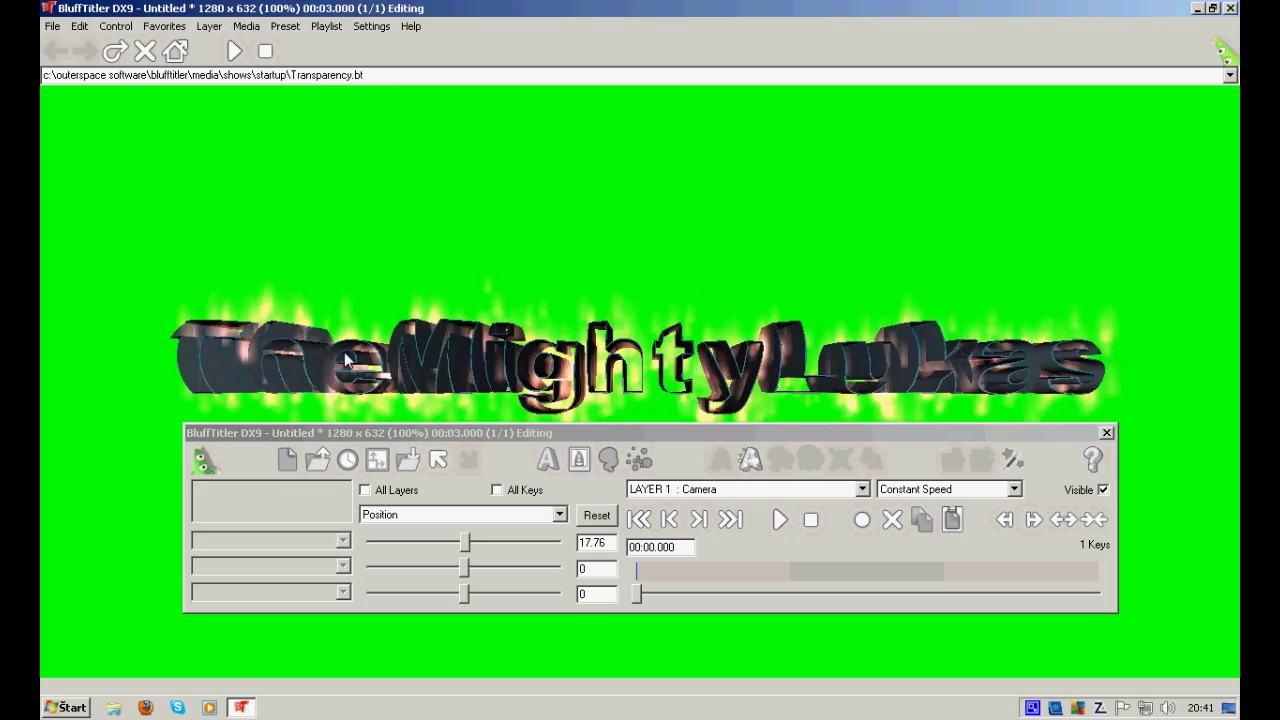
Step: Rotate the camera and move it to -472.426, 40.6605, 272.026 for a side view
click(420, 514)
click(380, 543)
drag(464, 567, 480, 543)
click(463, 514)
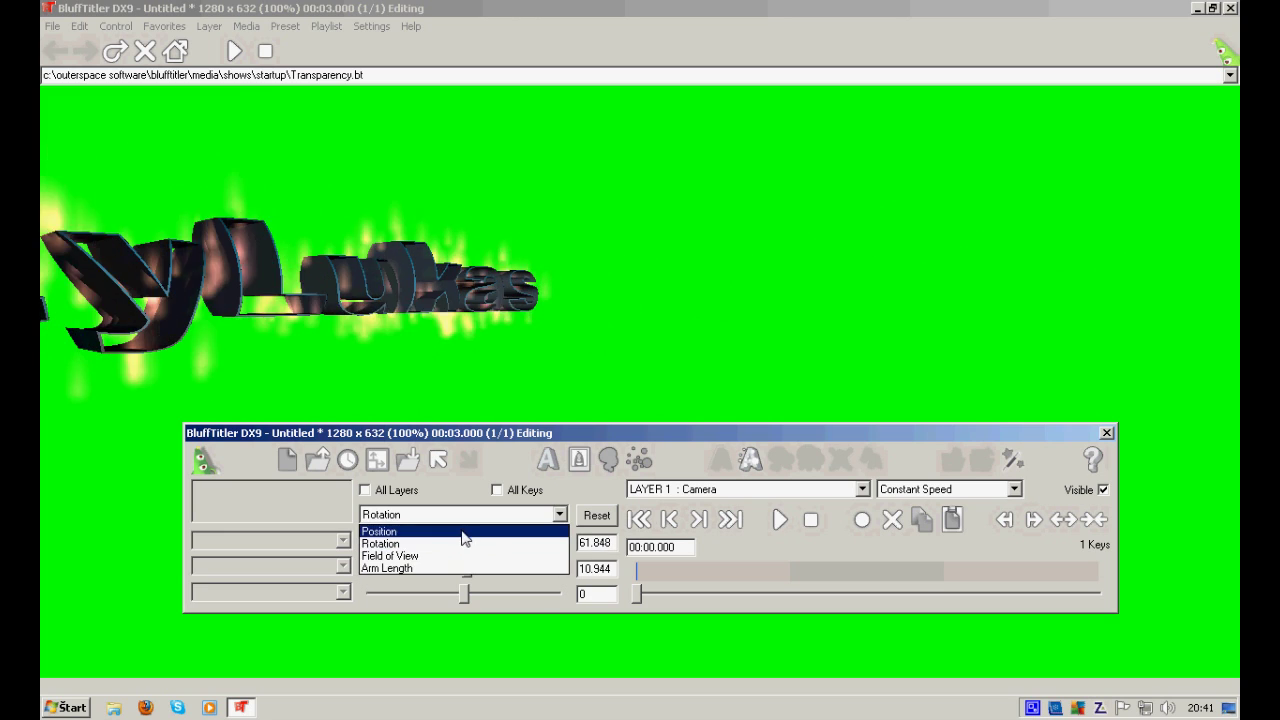
click(463, 531)
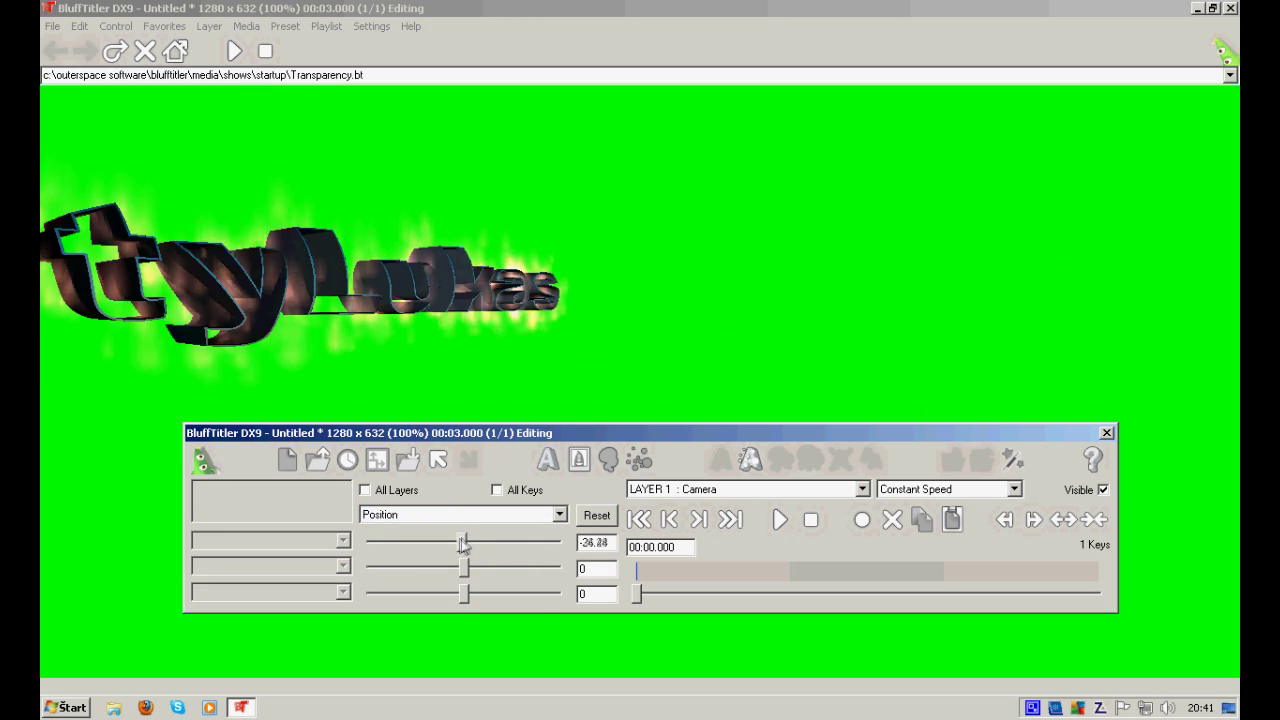
drag(462, 543, 488, 595)
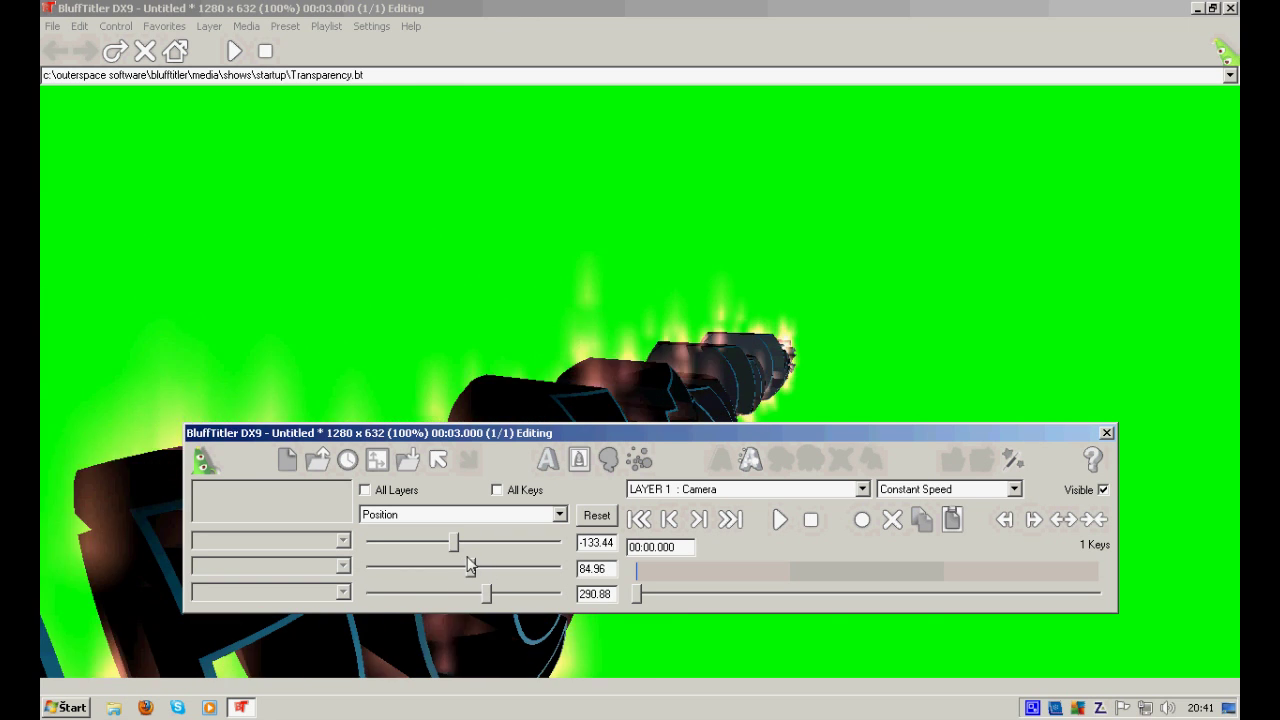
drag(452, 543, 427, 550)
drag(533, 432, 522, 483)
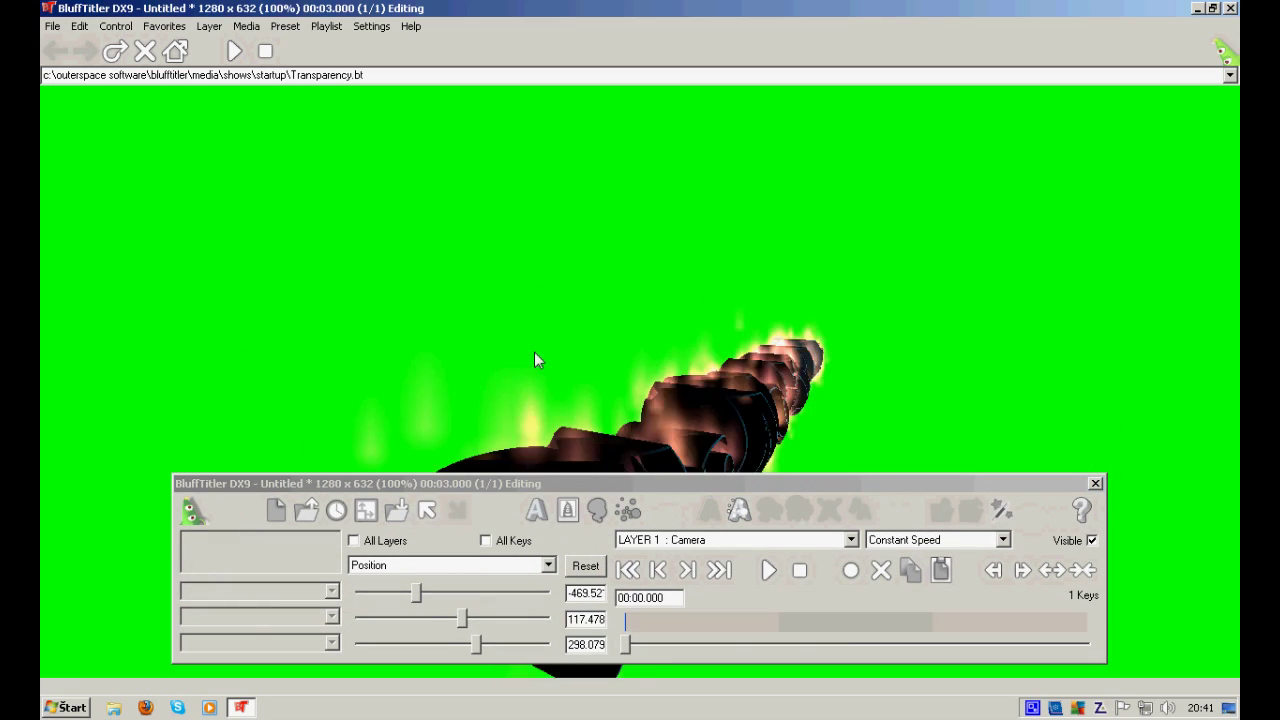
drag(535, 360, 510, 530)
click(536, 519)
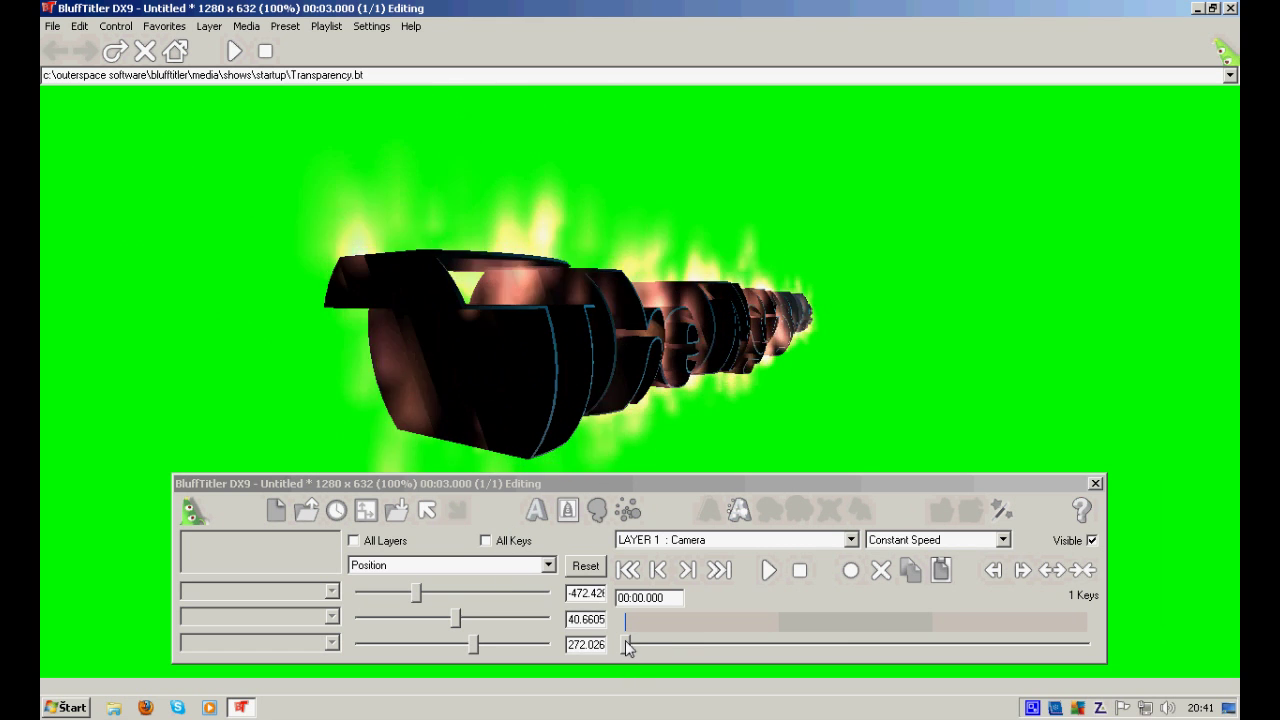
Step: Scrub the timeline forward to the end to review the camera view
drag(626, 647, 865, 645)
click(723, 540)
click(729, 542)
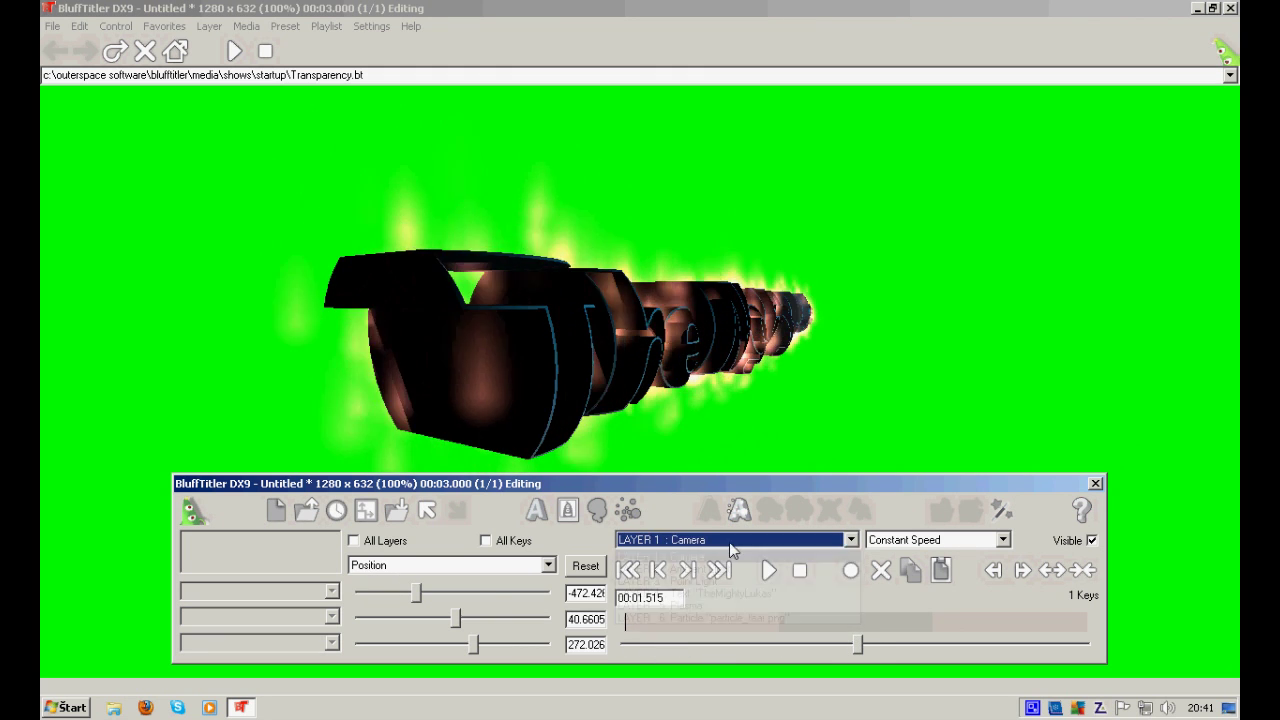
drag(863, 651, 1088, 648)
Step: Stretch the show duration from 3 to 6 seconds, then rewind and play the preview
click(53, 27)
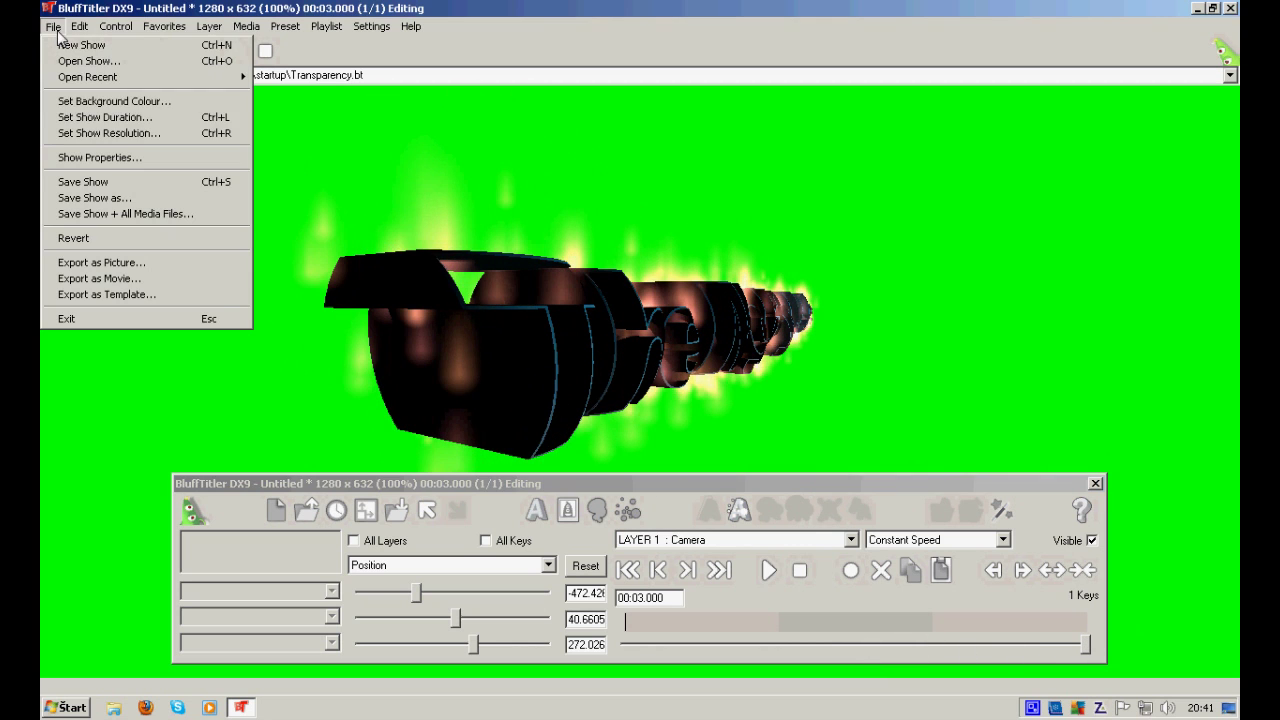
click(71, 117)
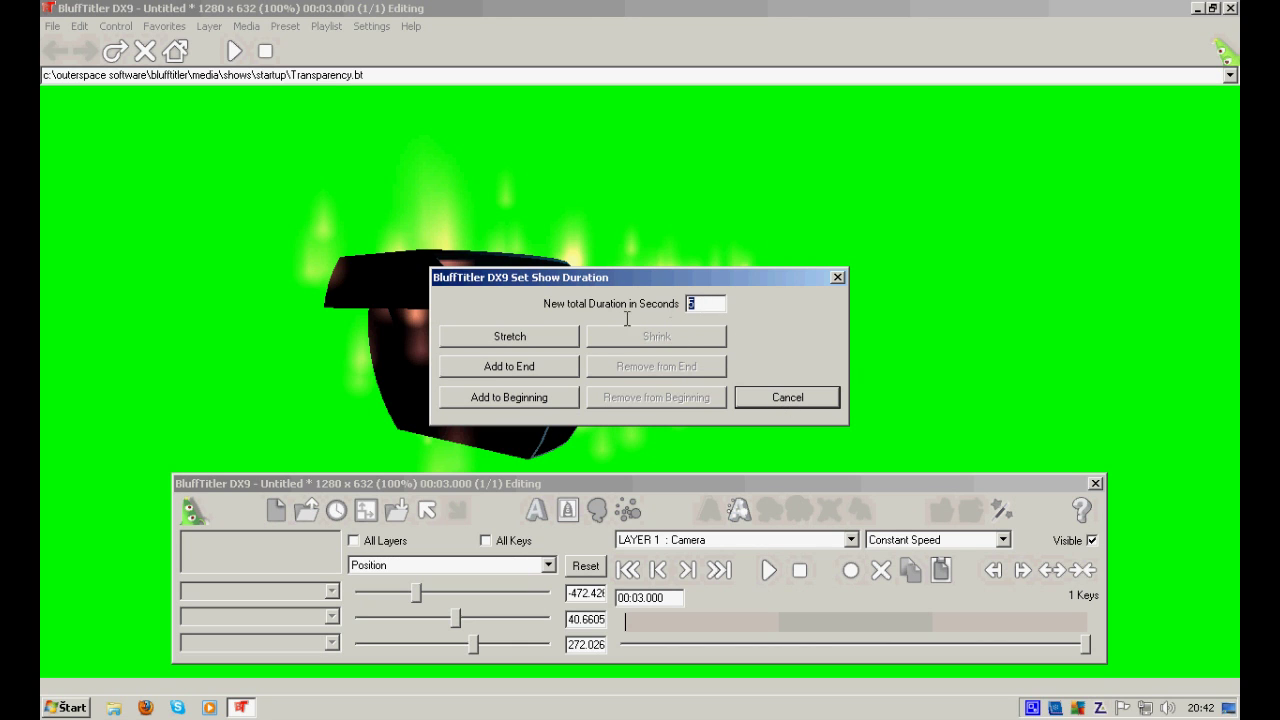
click(552, 336)
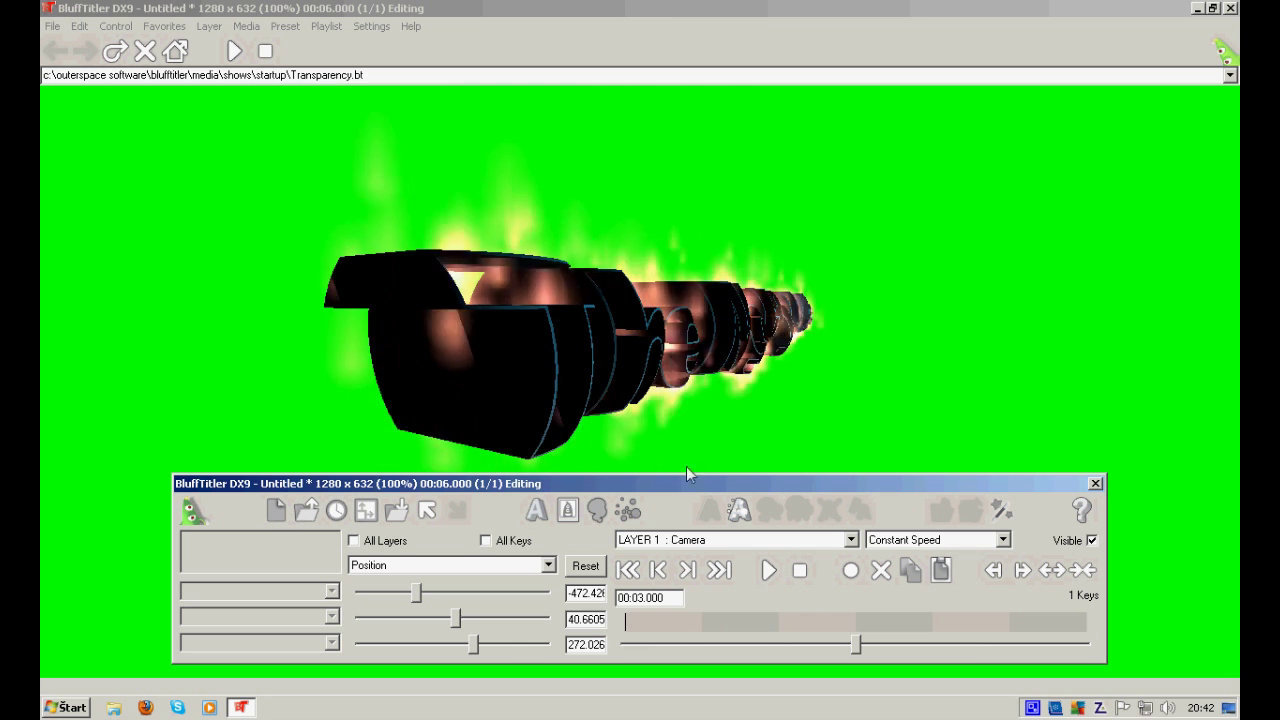
drag(857, 645, 627, 645)
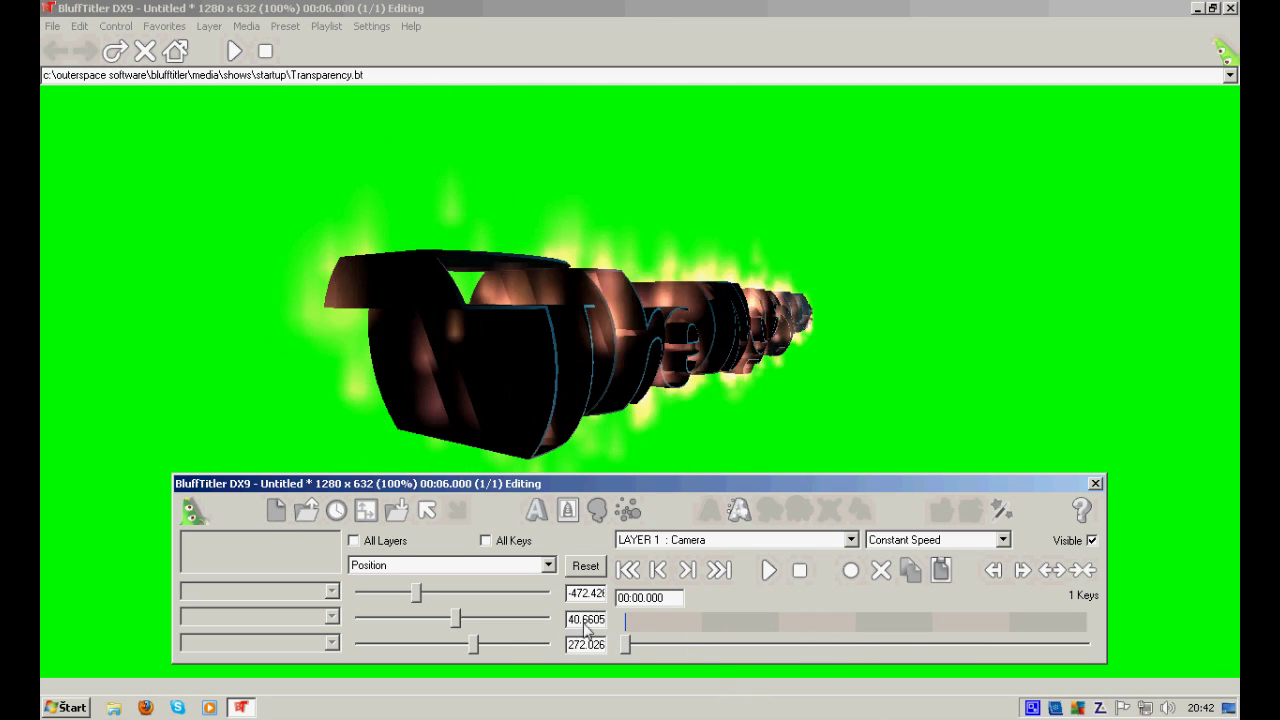
click(768, 570)
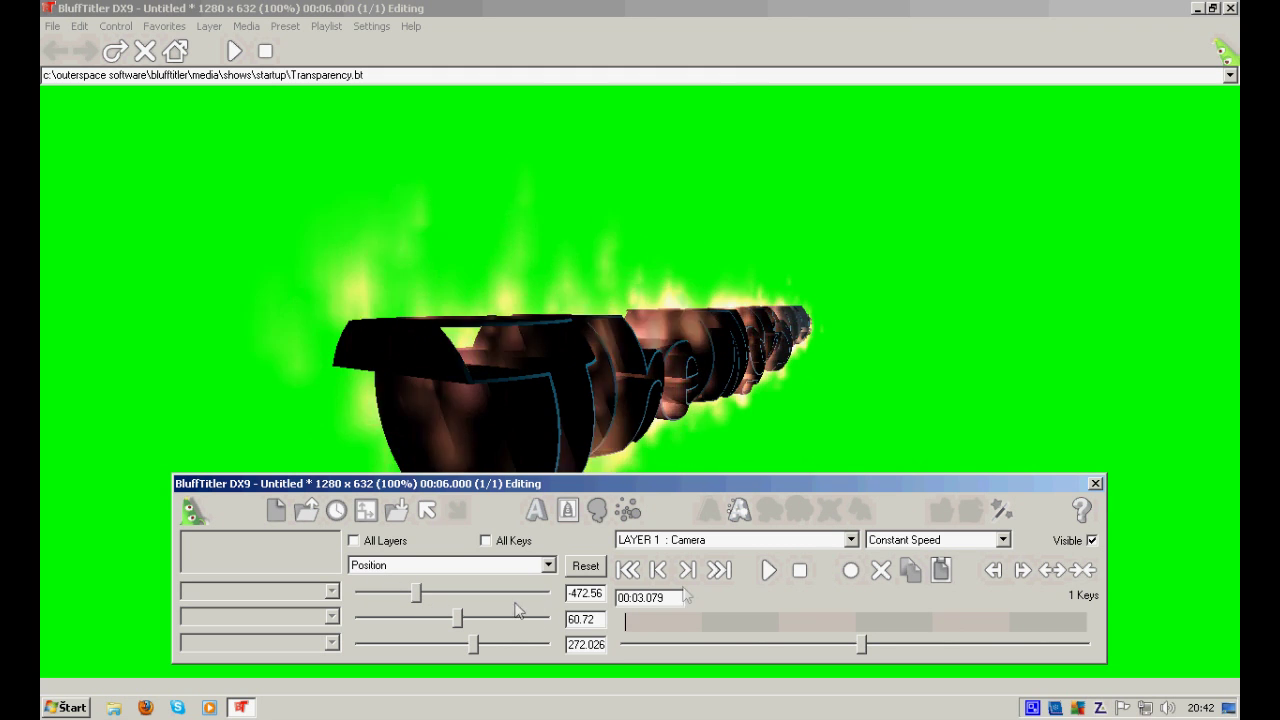
Step: At 0 seconds, lower, rotate and reposition the camera for the starting view
click(621, 630)
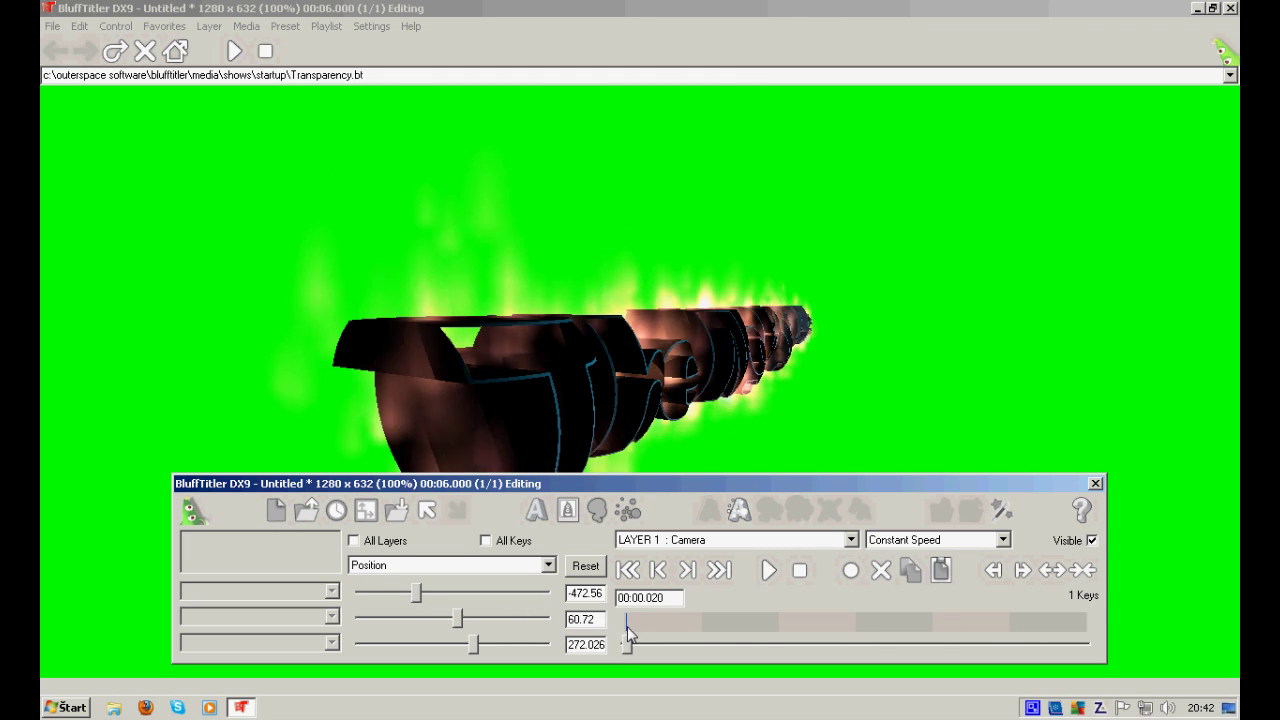
mouse_move(490, 390)
mouse_down()
mouse_move(490, 445)
mouse_move(467, 458)
mouse_move(517, 380)
mouse_move(433, 406)
mouse_move(491, 404)
mouse_move(491, 368)
mouse_move(485, 378)
mouse_up()
click(430, 565)
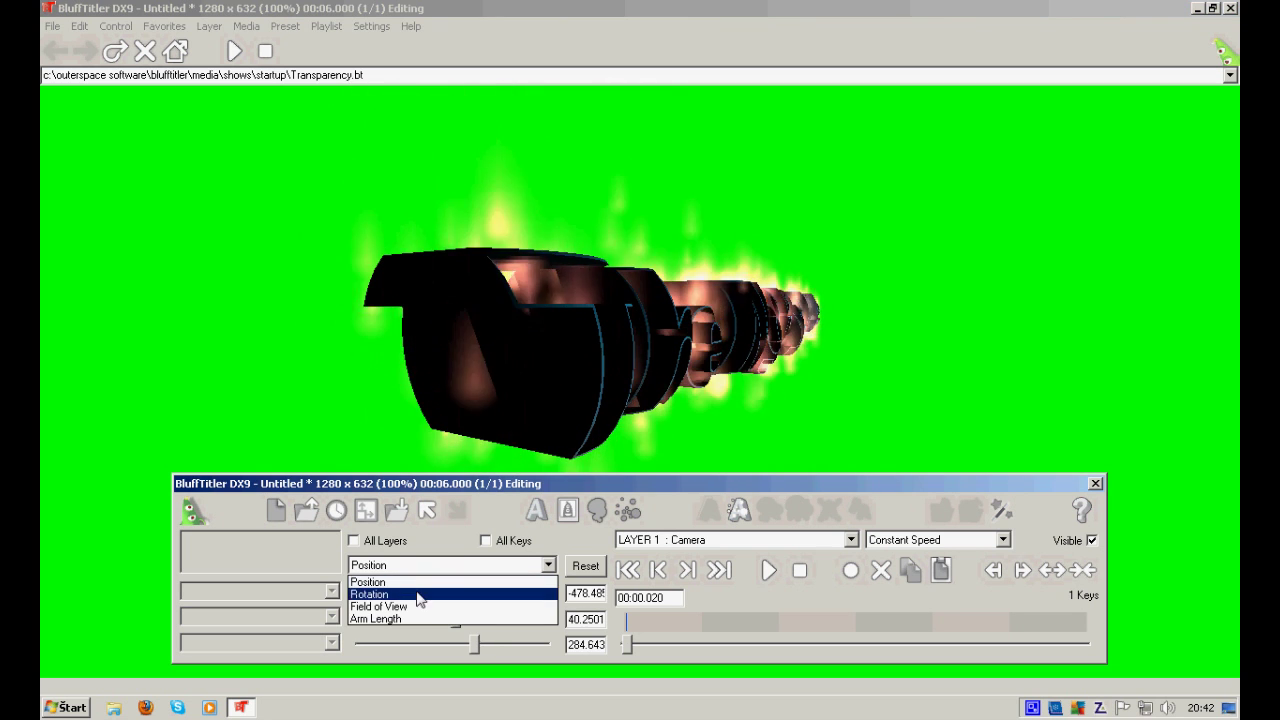
click(415, 597)
drag(531, 398, 683, 380)
click(450, 565)
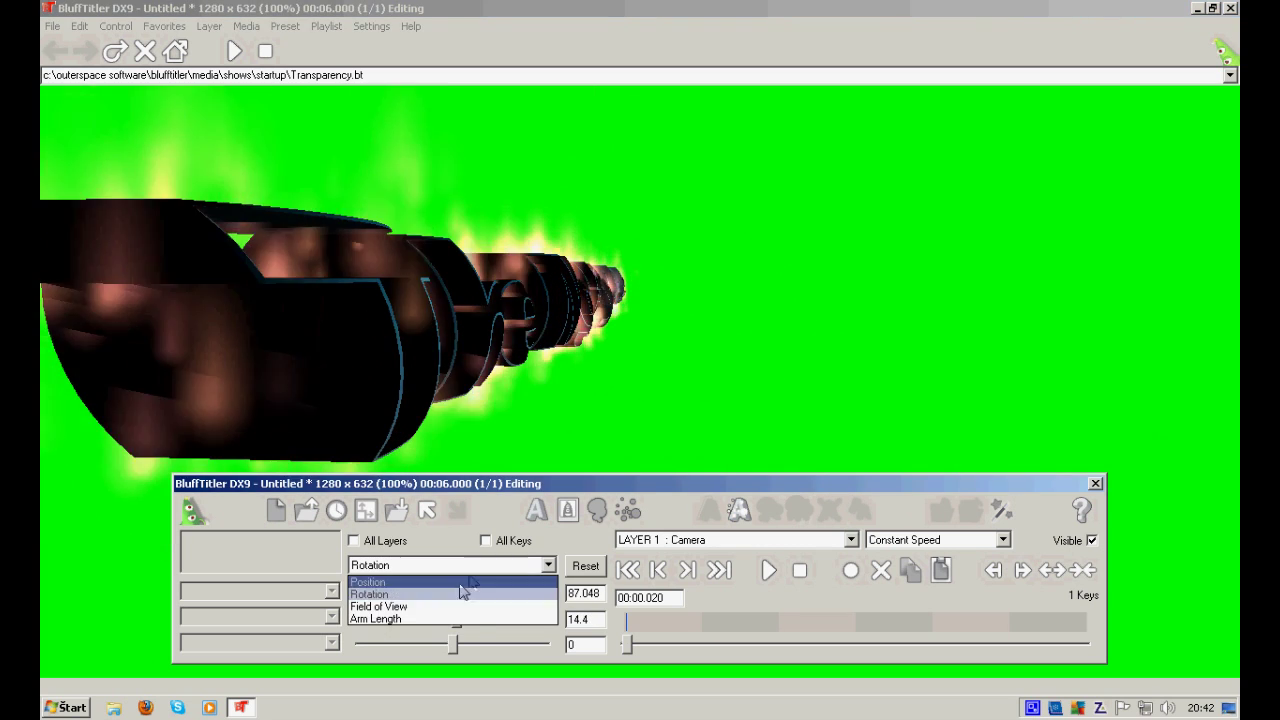
click(420, 584)
mouse_move(366, 400)
mouse_down()
mouse_move(414, 392)
mouse_move(347, 402)
mouse_move(360, 416)
mouse_move(388, 392)
mouse_up()
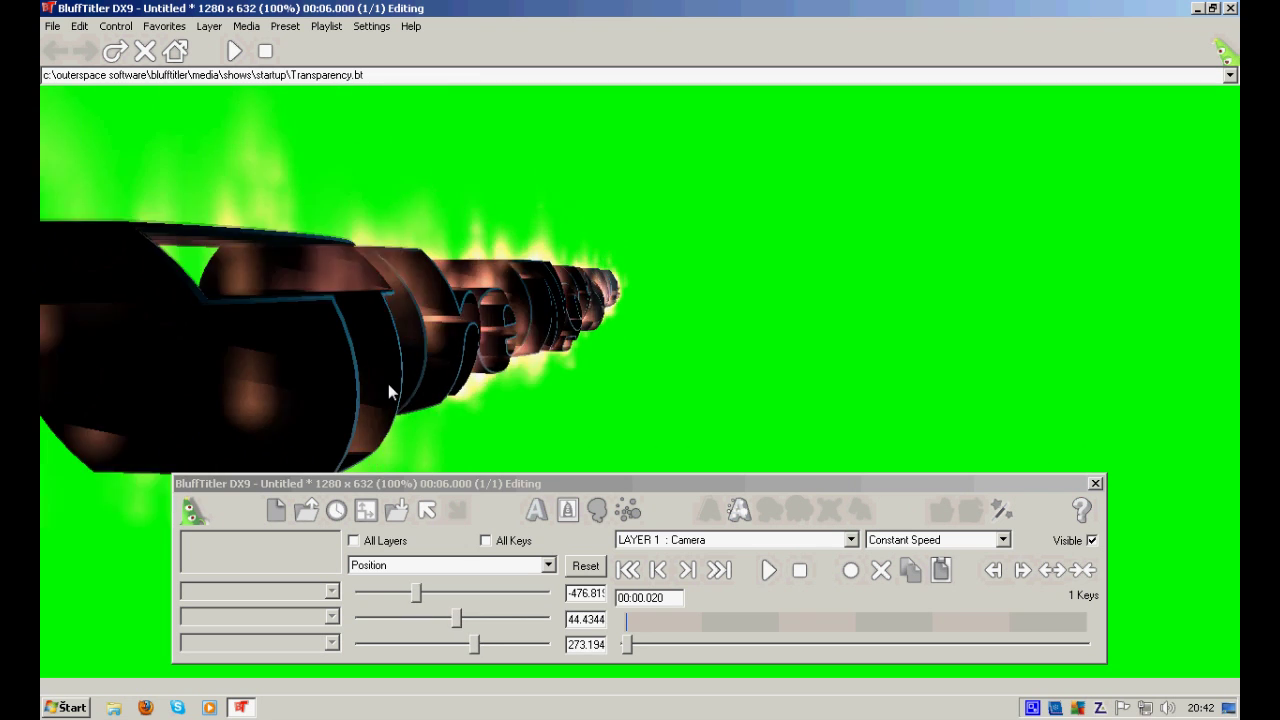
Step: Move the camera and sharply raise its Y position to create a second key, then scrub ahead to about 4.4 seconds
click(626, 623)
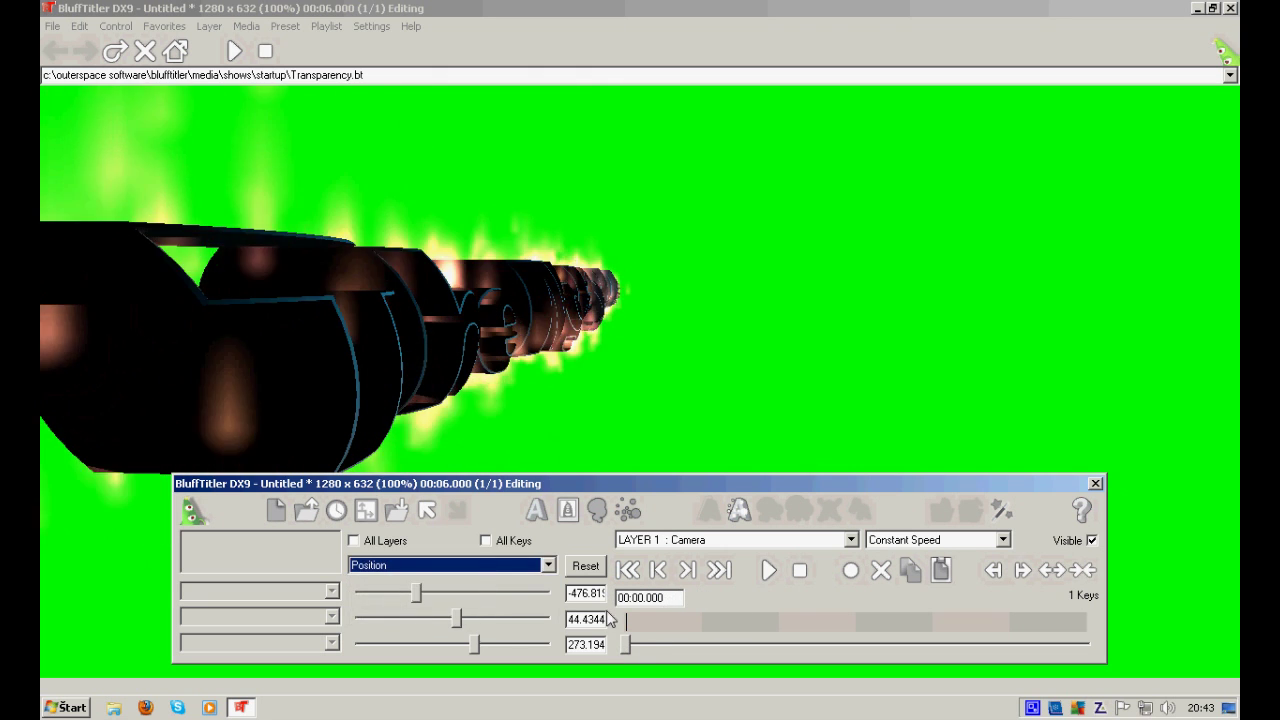
drag(406, 394, 450, 377)
drag(456, 618, 455, 592)
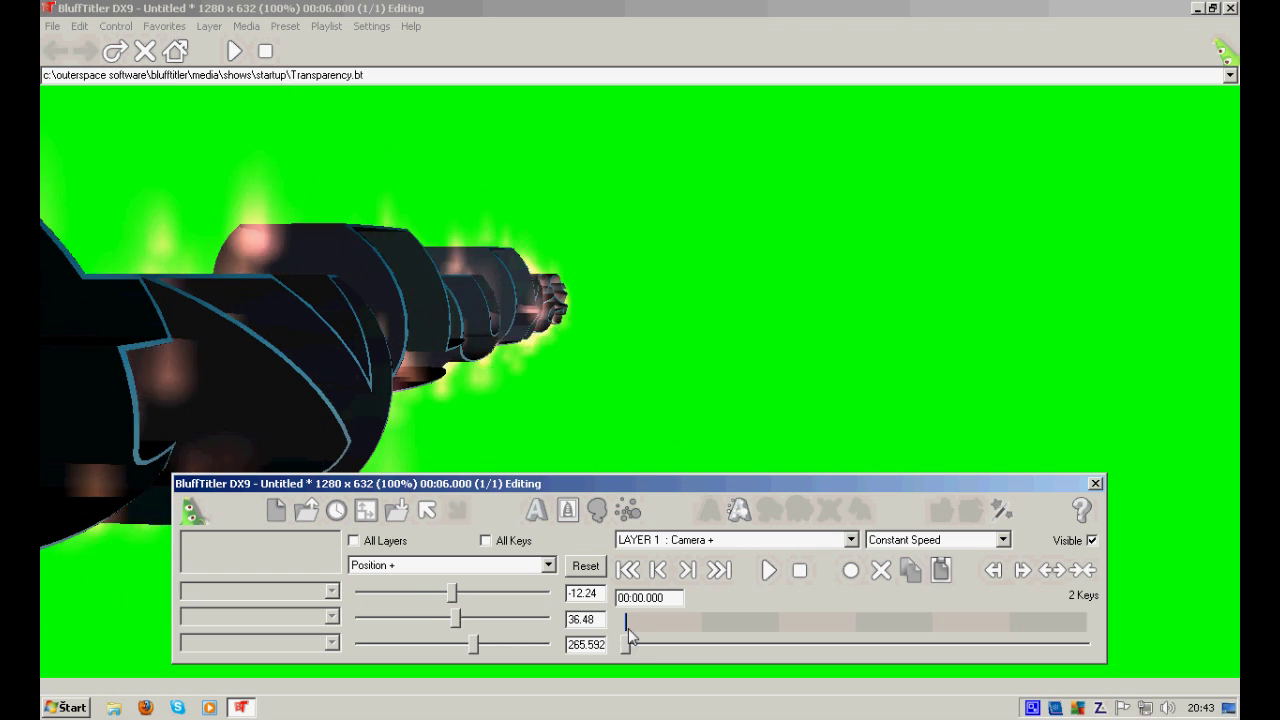
drag(628, 641, 960, 641)
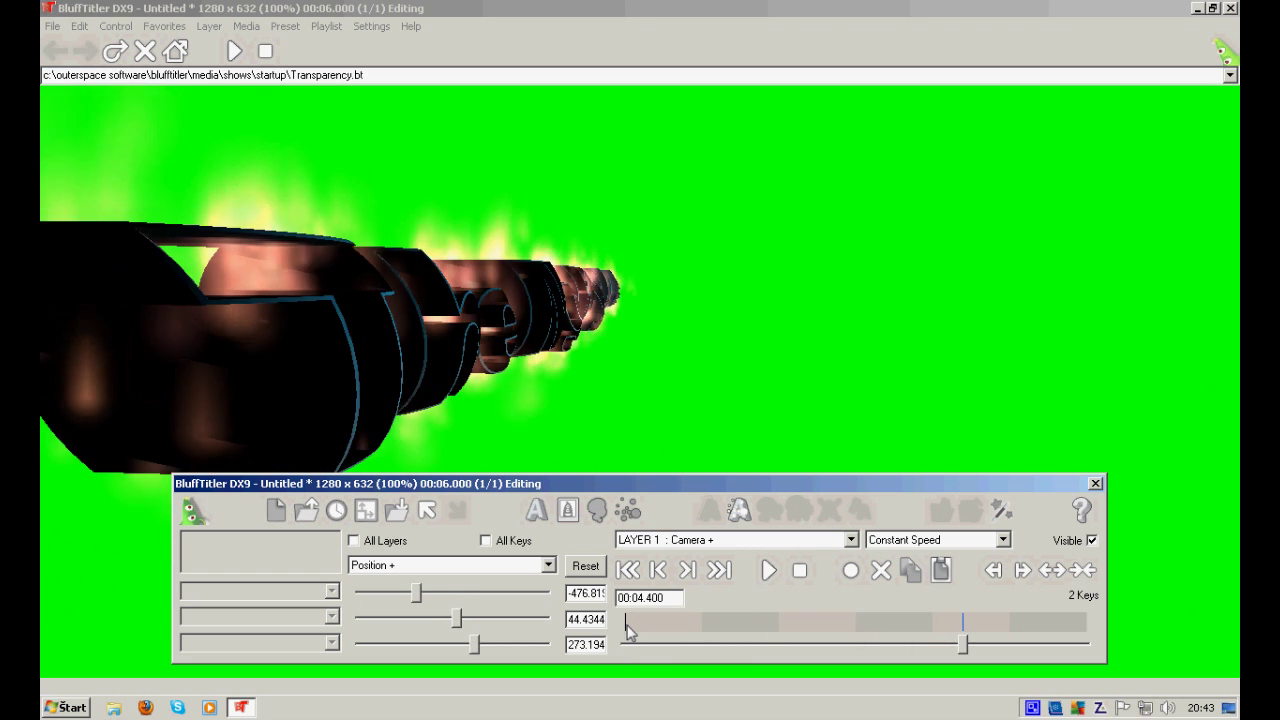
click(627, 623)
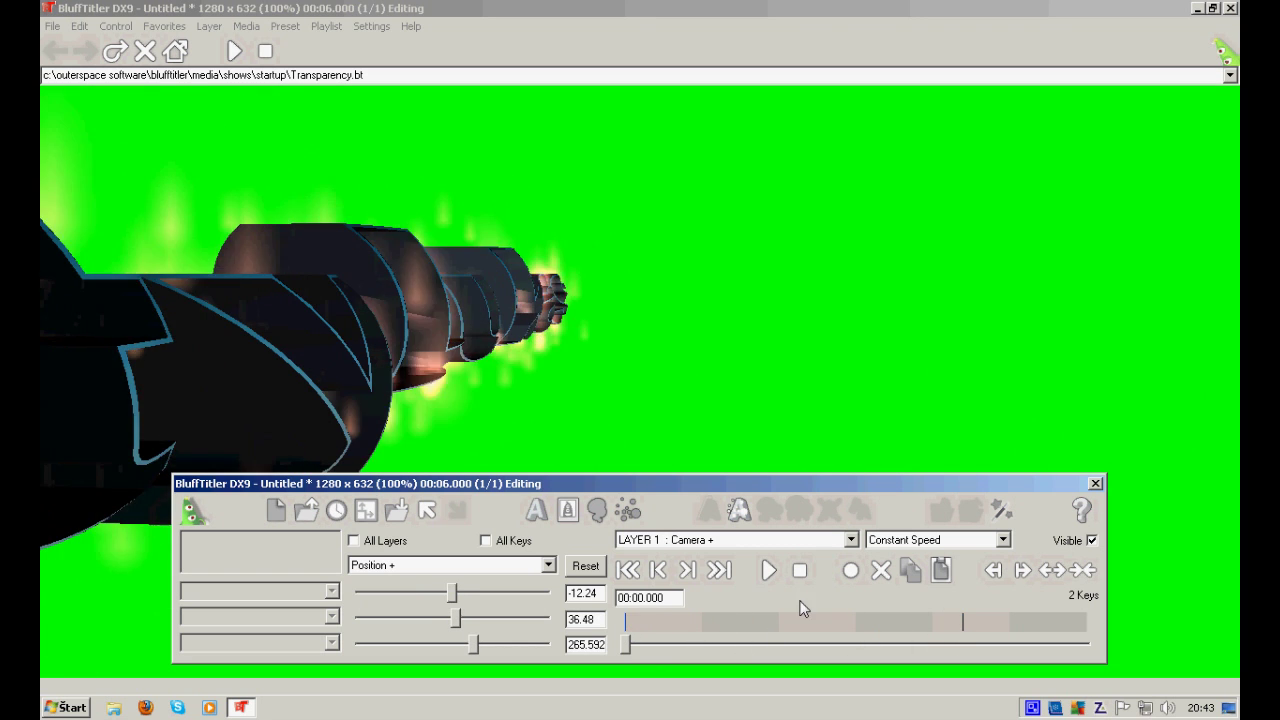
click(963, 623)
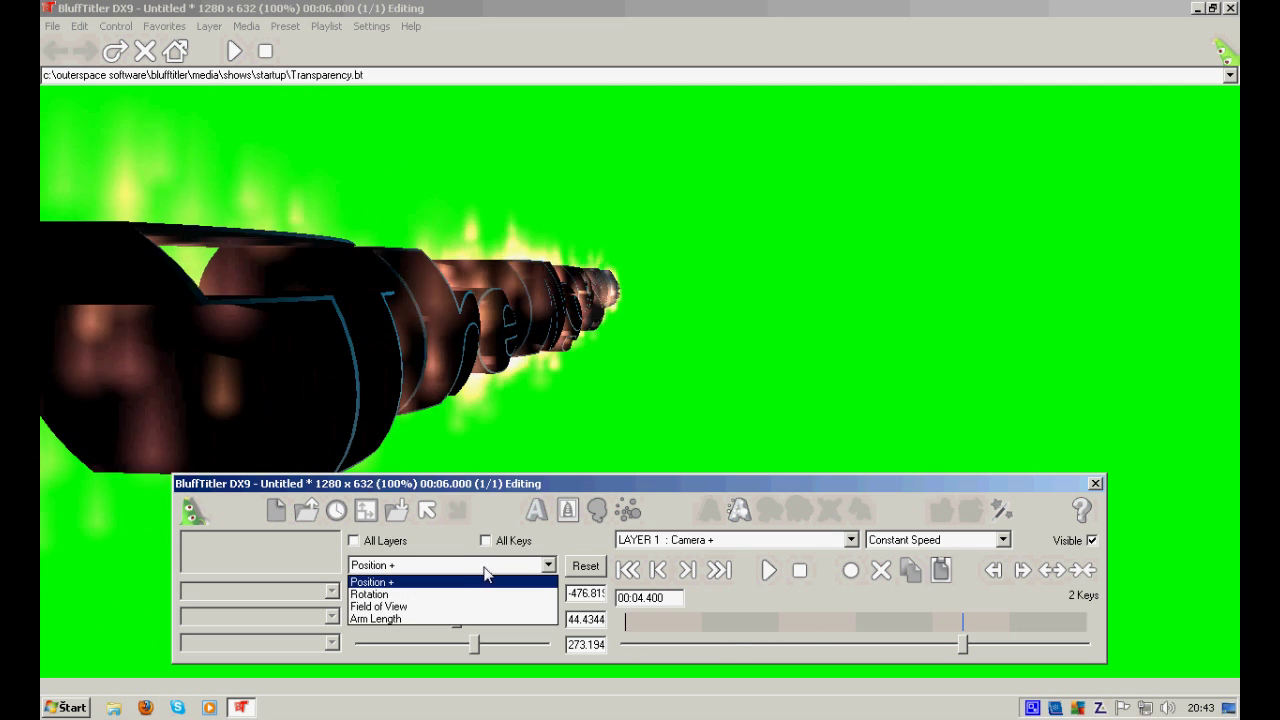
click(486, 577)
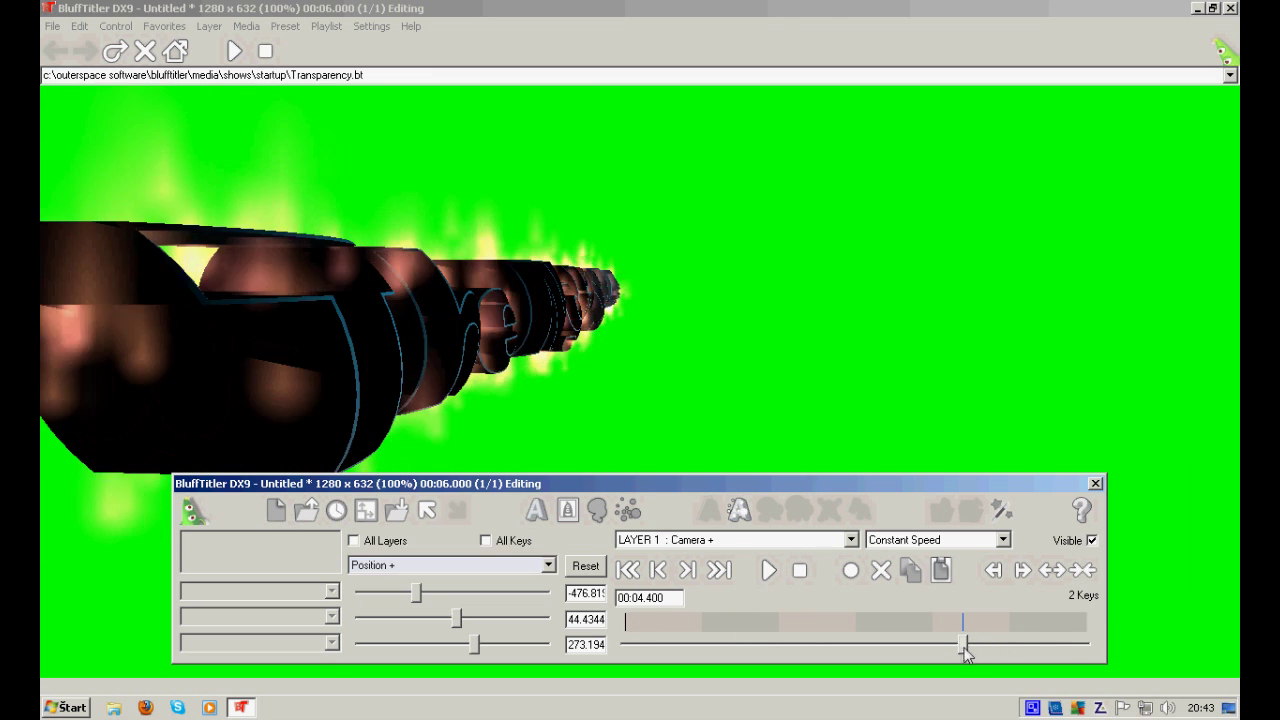
drag(1086, 645, 982, 647)
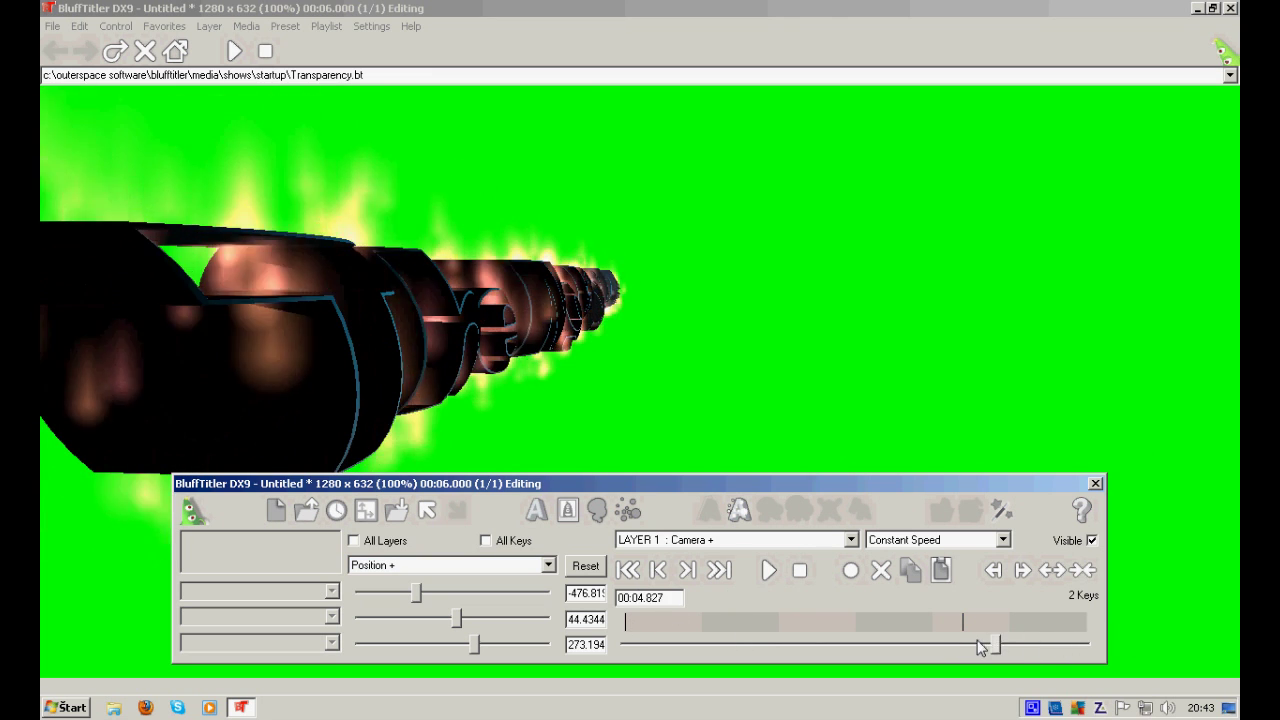
click(963, 621)
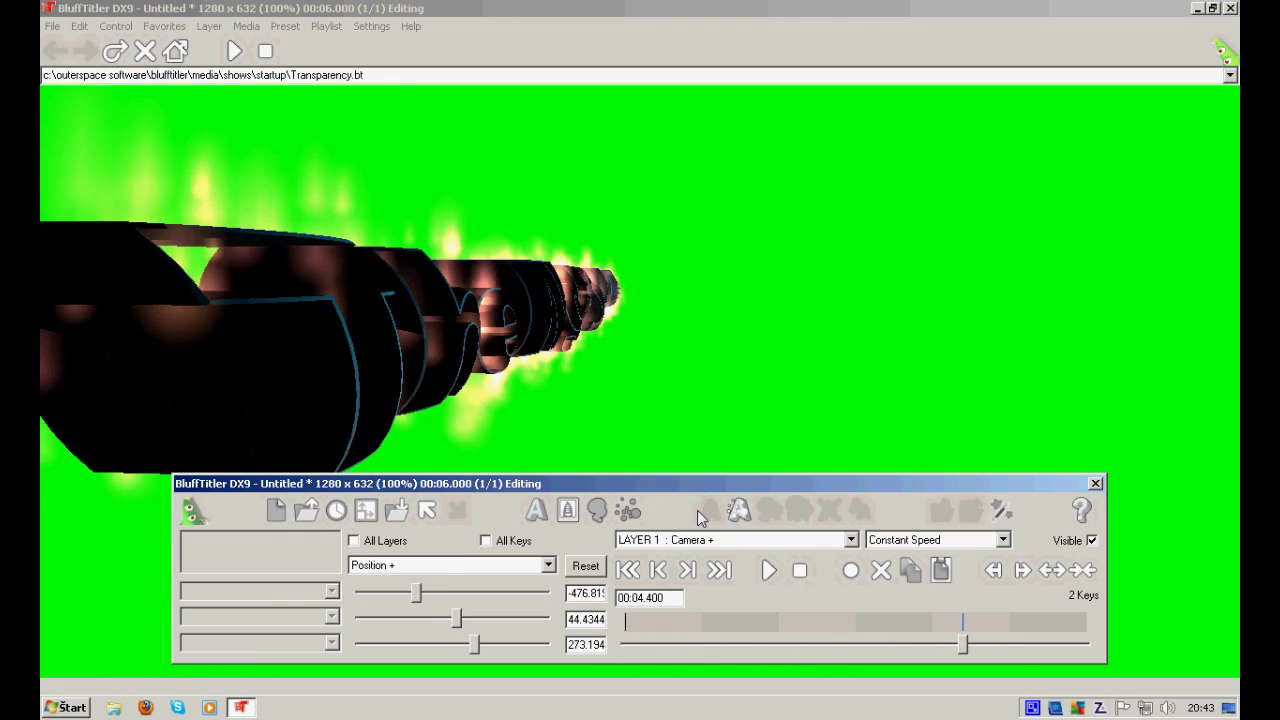
Step: Scrub the fly-through between 0 and about 4.6 seconds to review it, ending at the start
click(772, 628)
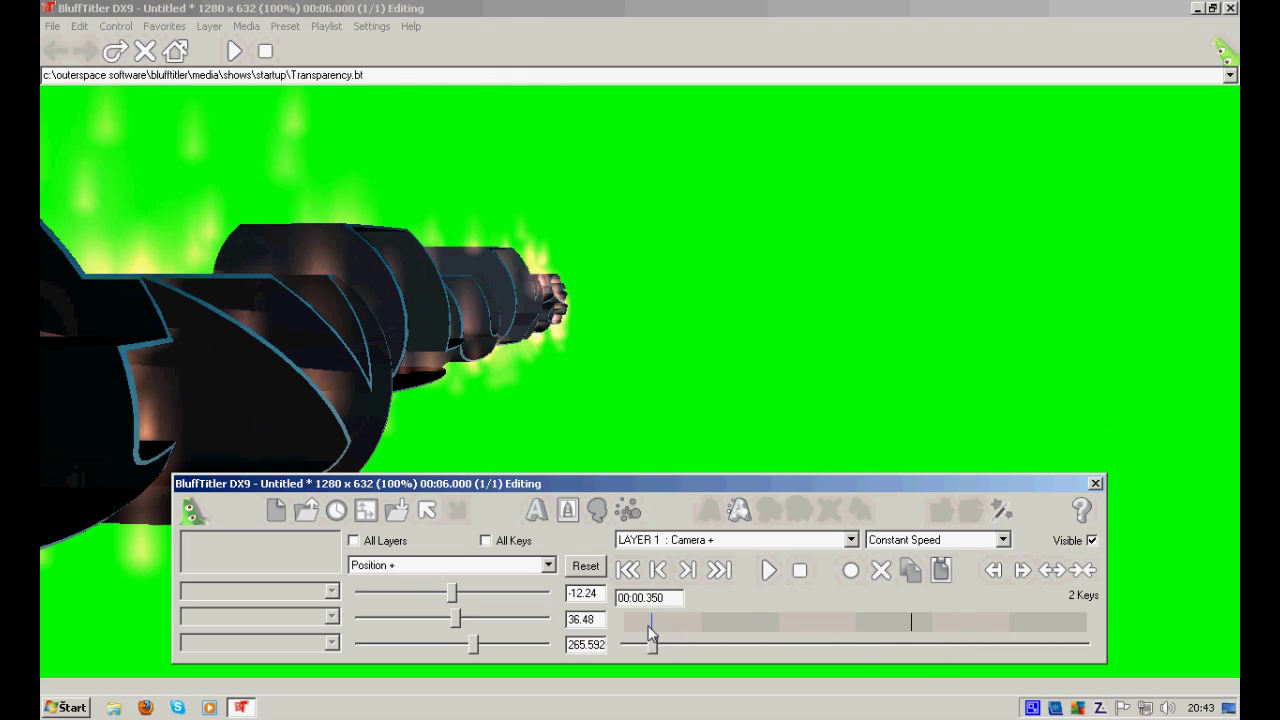
click(629, 622)
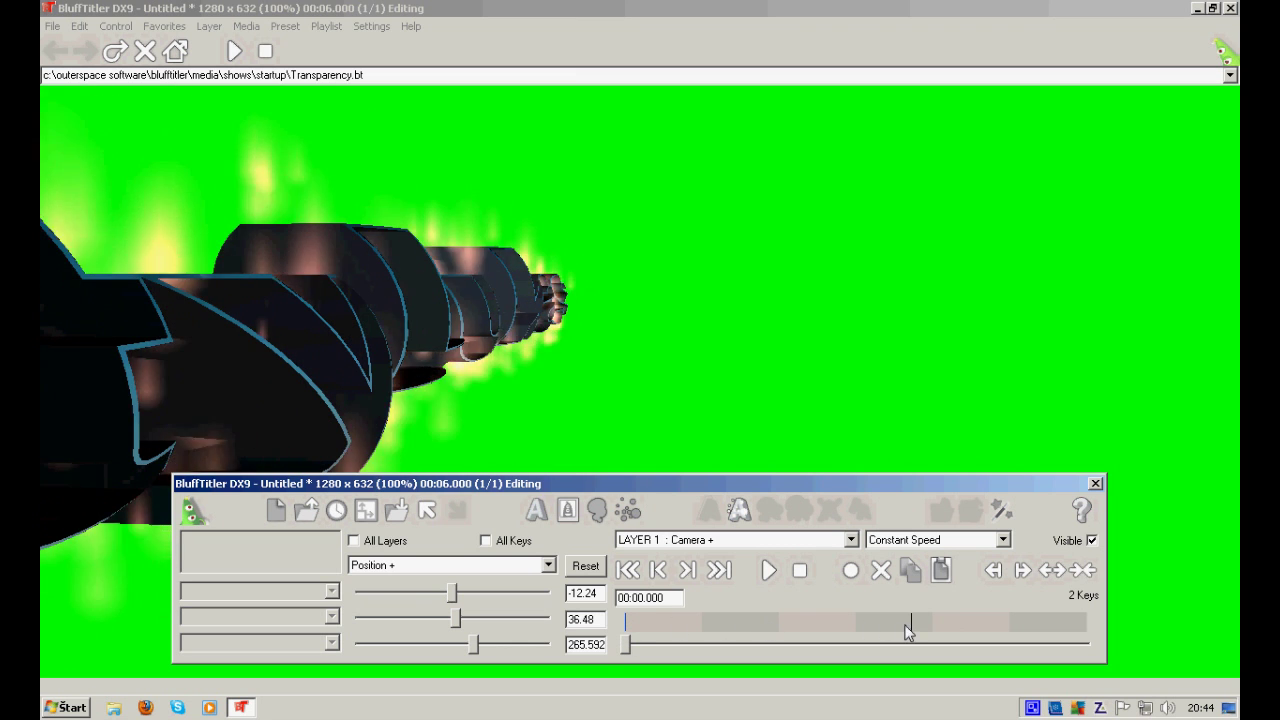
click(979, 641)
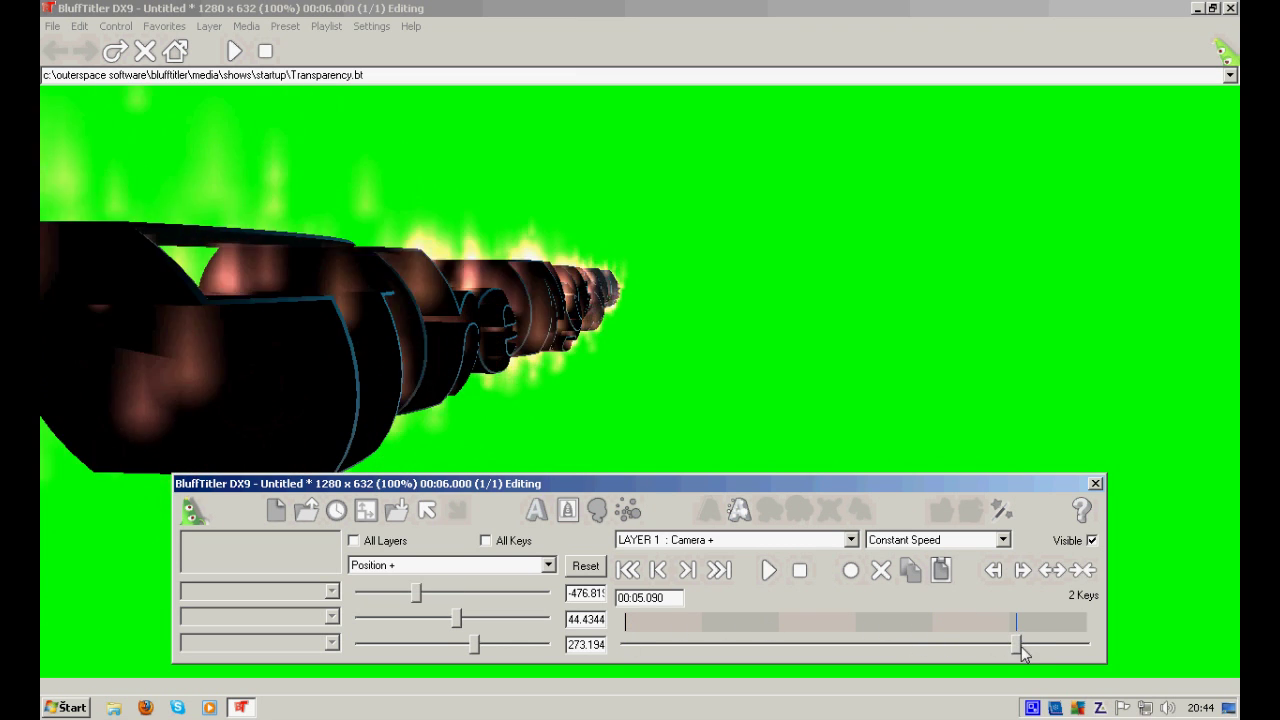
drag(1018, 641, 766, 654)
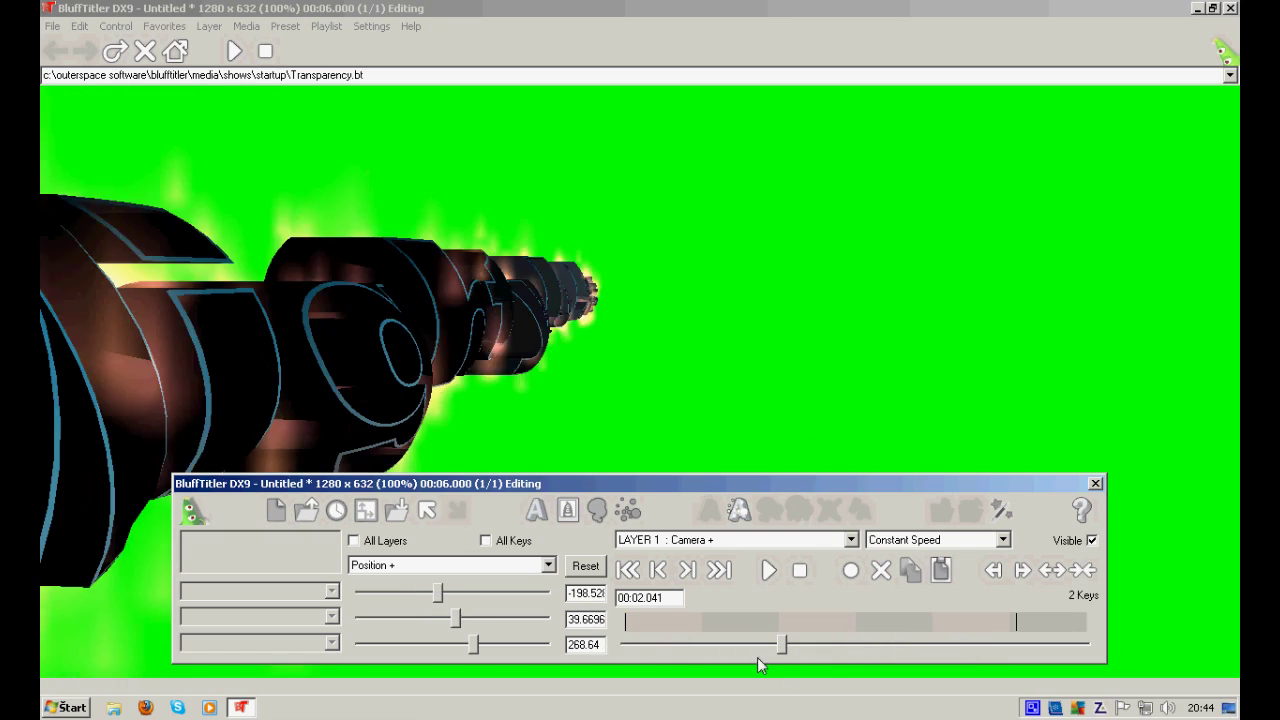
click(631, 622)
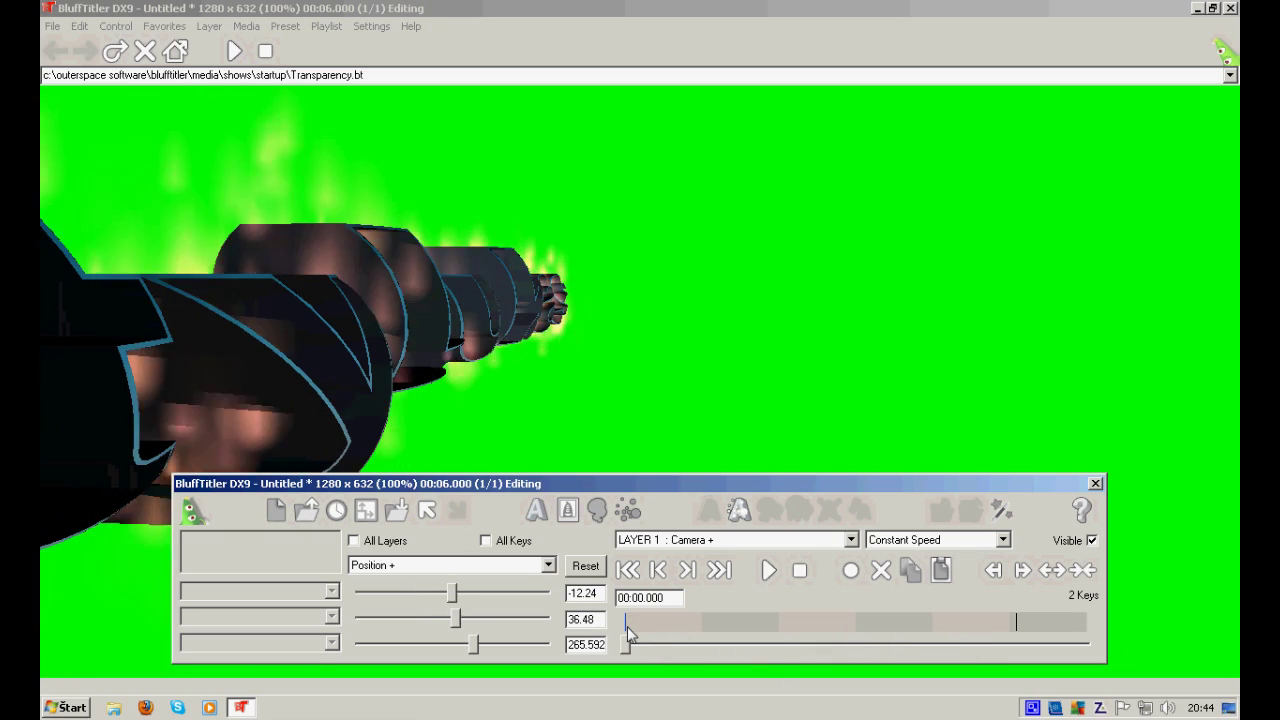
Step: Nudge the camera's start position, restoring its height to 36.48, then scrub forward to about 5 seconds
drag(459, 440, 473, 387)
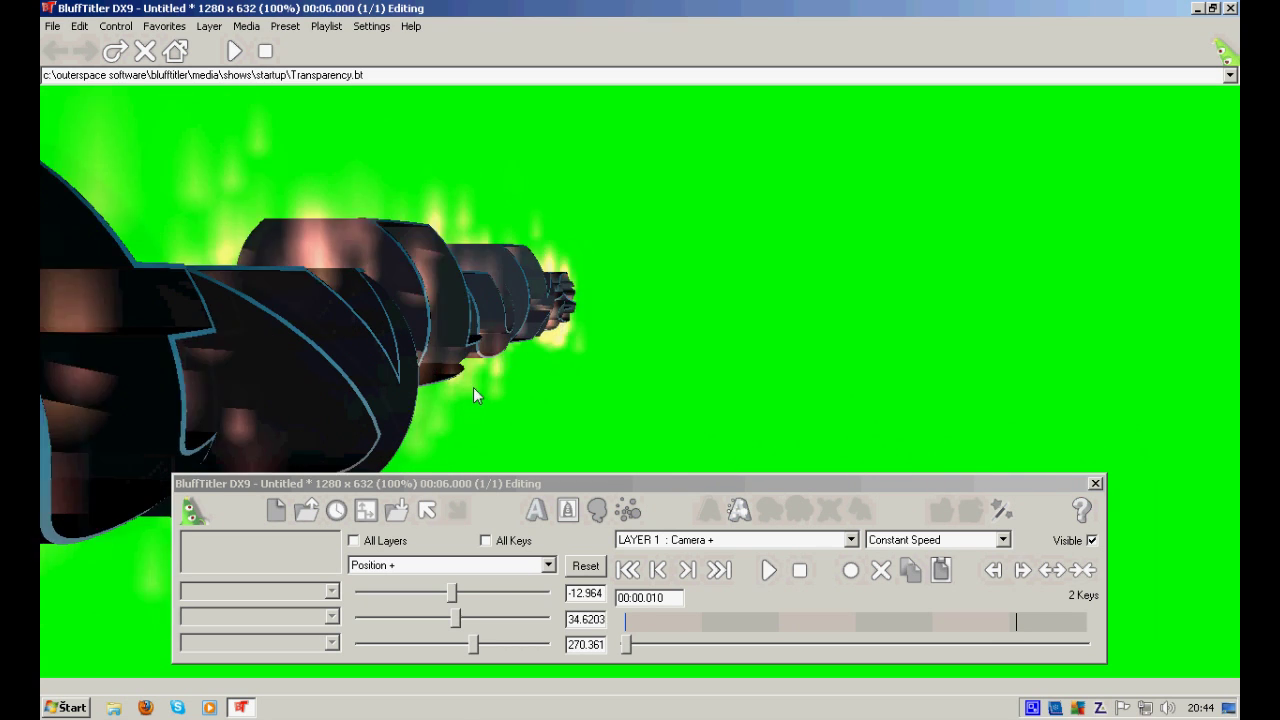
drag(460, 614, 484, 598)
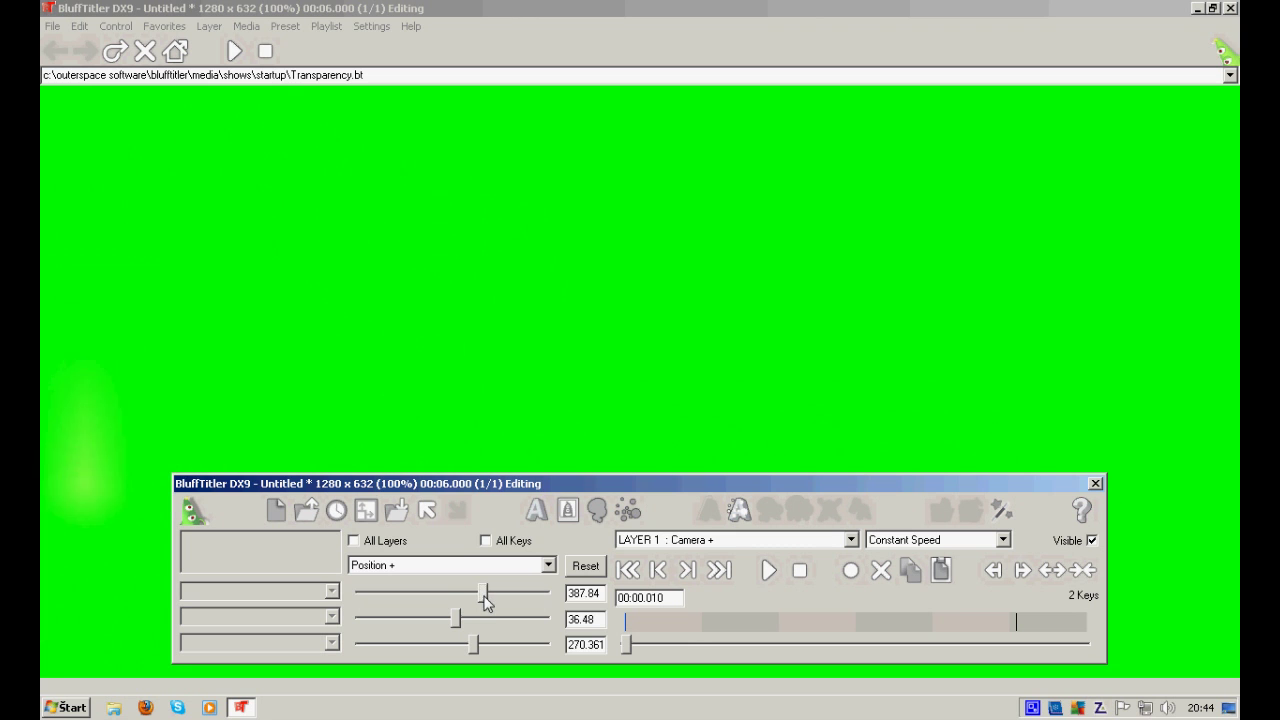
drag(627, 644, 966, 645)
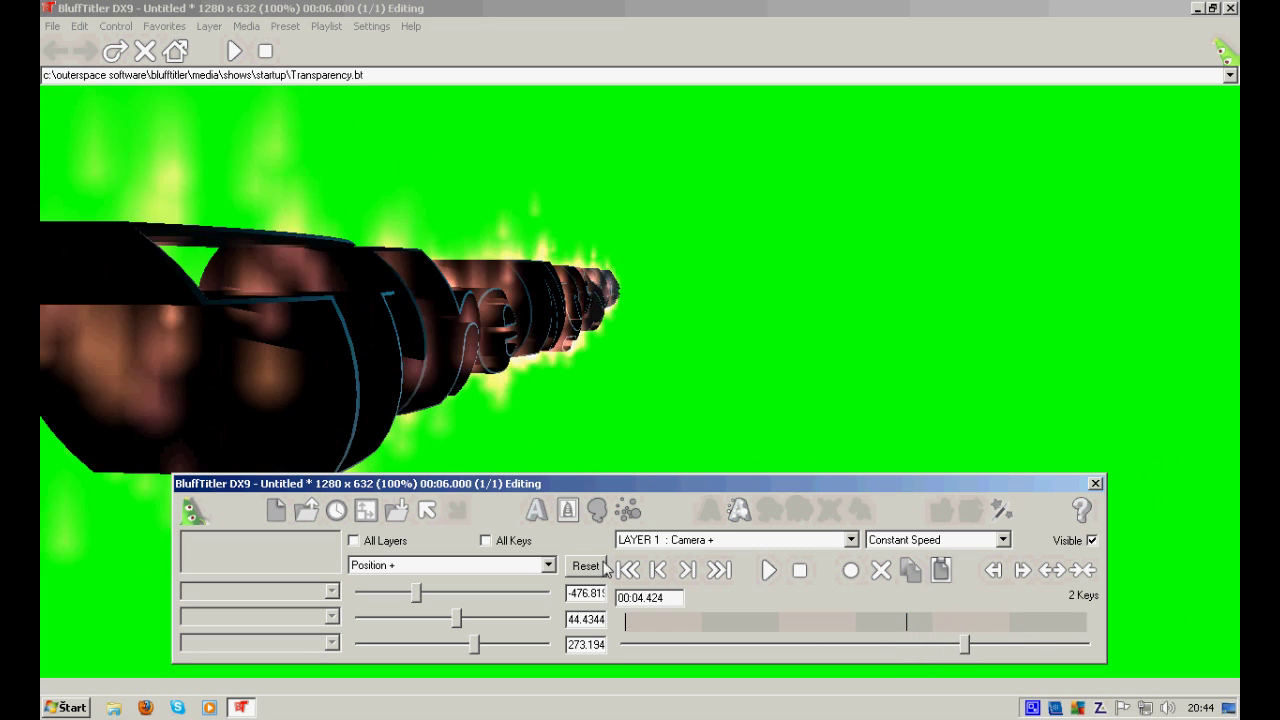
click(548, 565)
Step: At 00:04.424, turn the camera to add a third key and move it toward the title text
click(400, 583)
drag(372, 430, 404, 400)
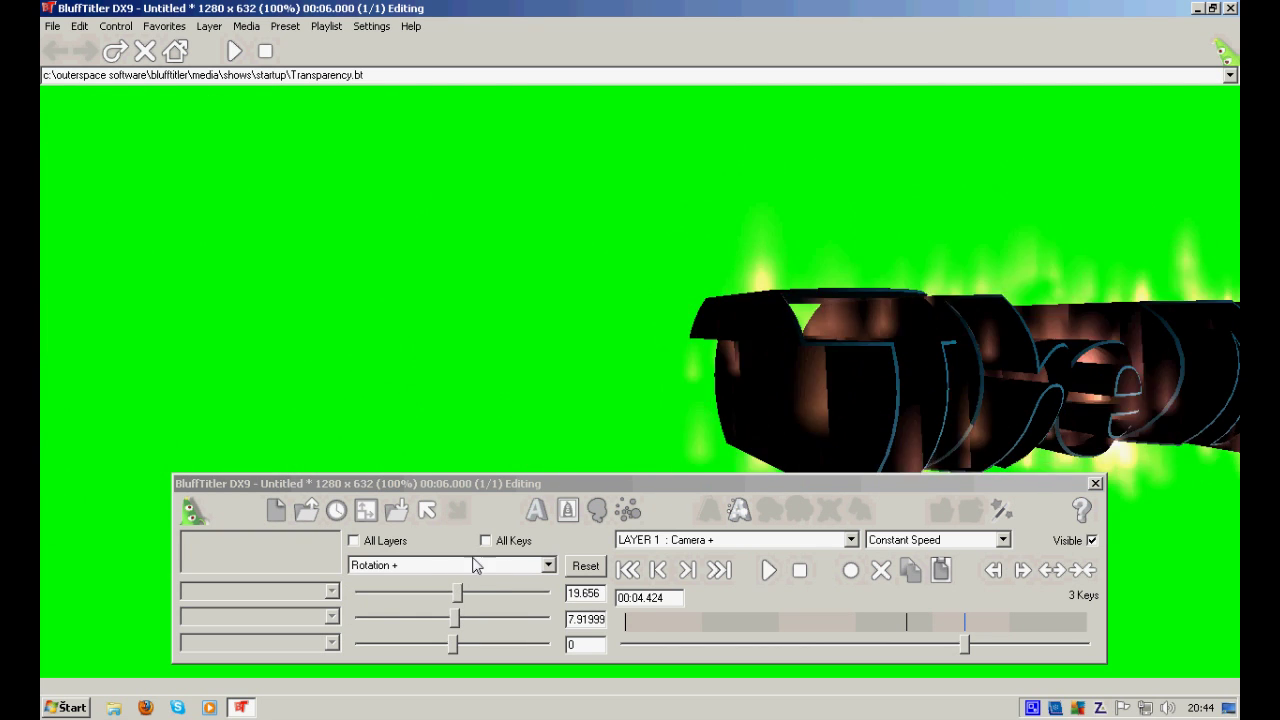
click(548, 565)
click(400, 577)
drag(737, 455, 1100, 400)
drag(632, 381, 858, 377)
Step: Rotate the camera to face the text and reposition it to frame the title
click(548, 565)
click(385, 594)
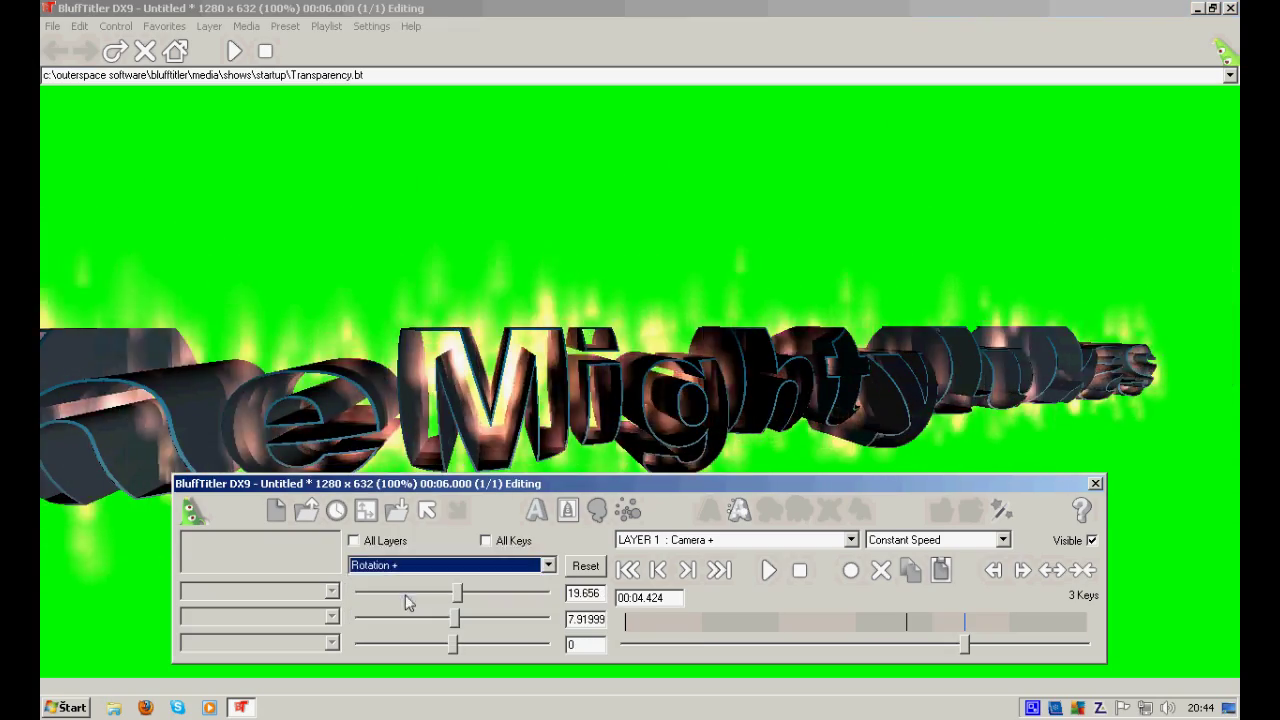
drag(420, 440, 440, 512)
click(548, 565)
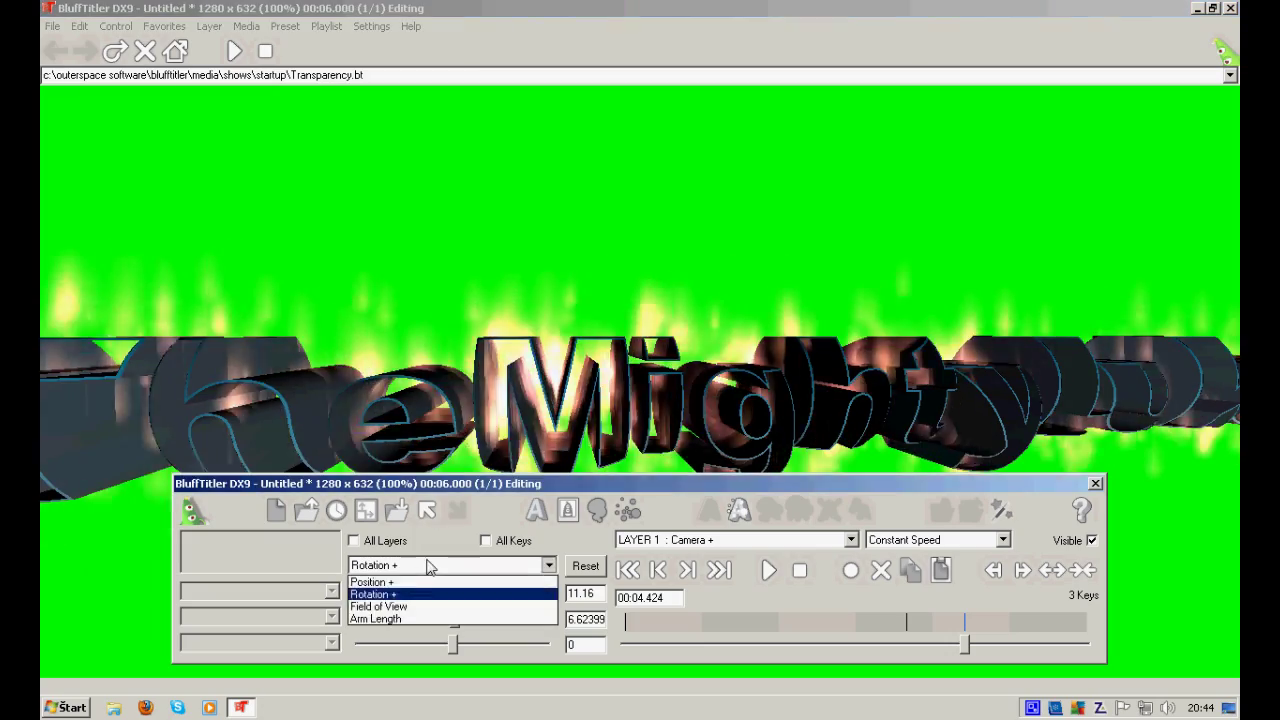
click(385, 580)
drag(470, 460, 729, 447)
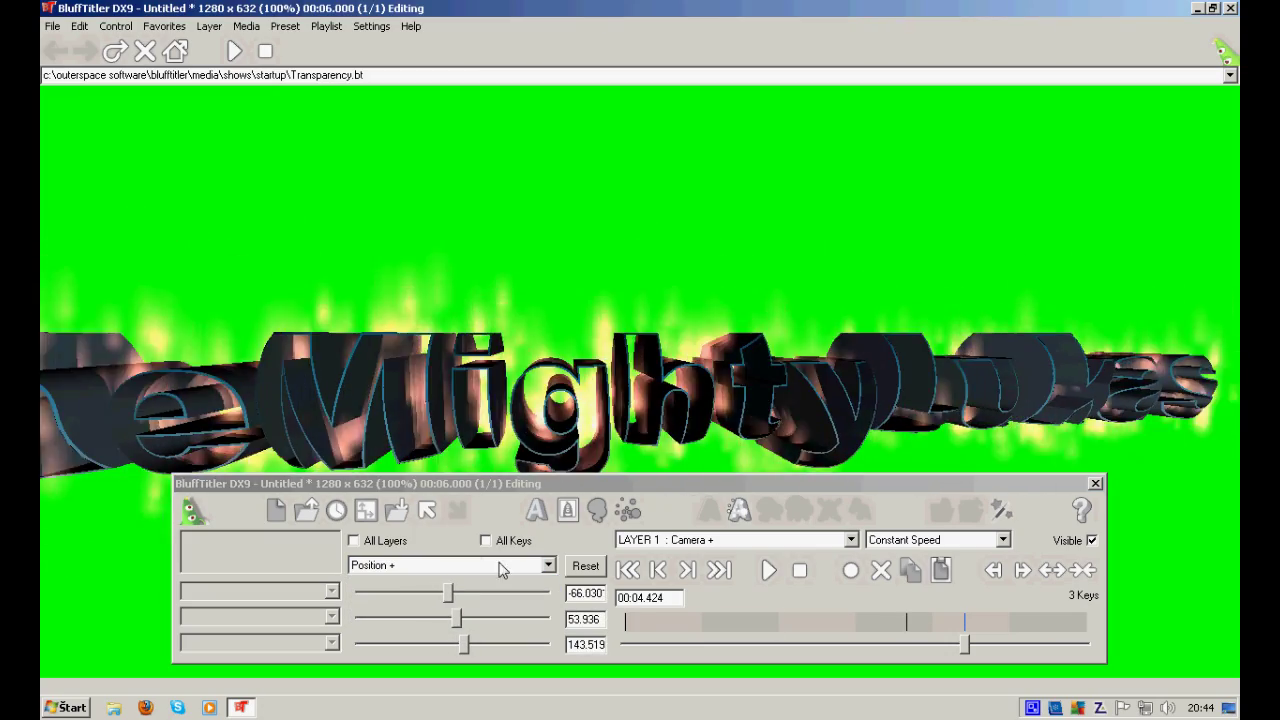
Step: Widen the camera field of view from 71.154 to 102.726, then scrub back to the start
click(415, 565)
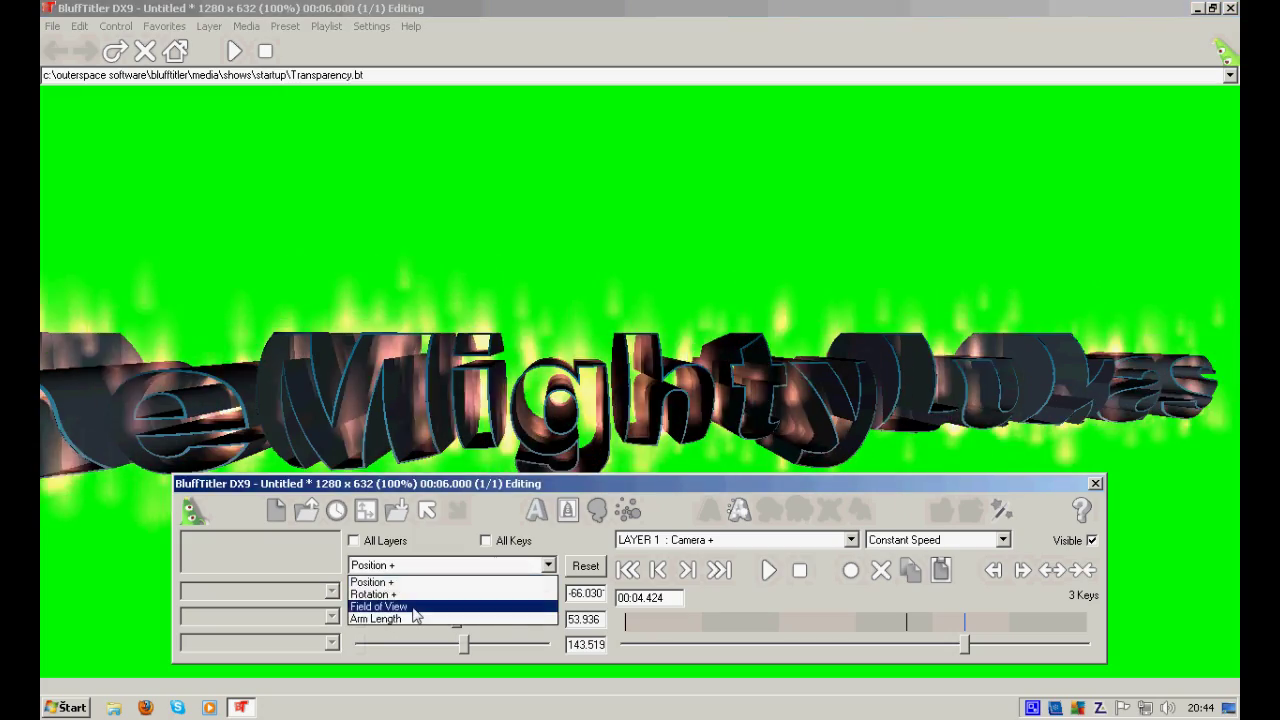
click(378, 606)
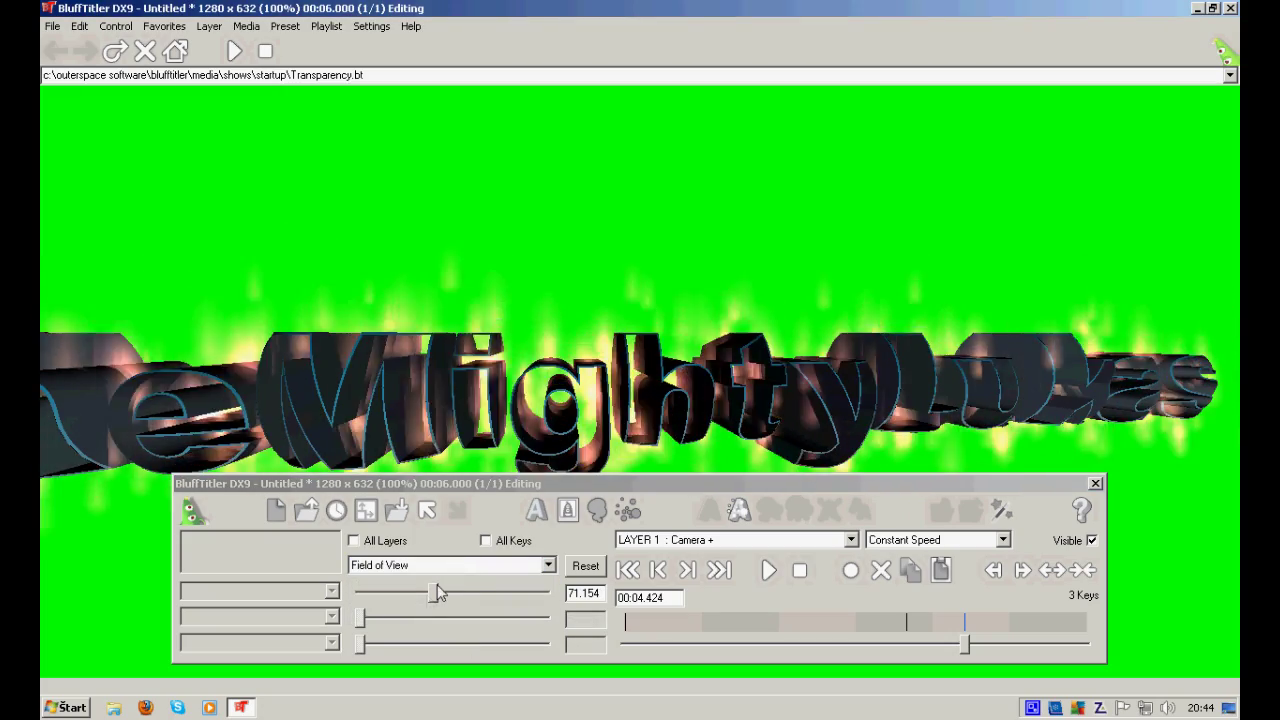
drag(433, 593, 466, 595)
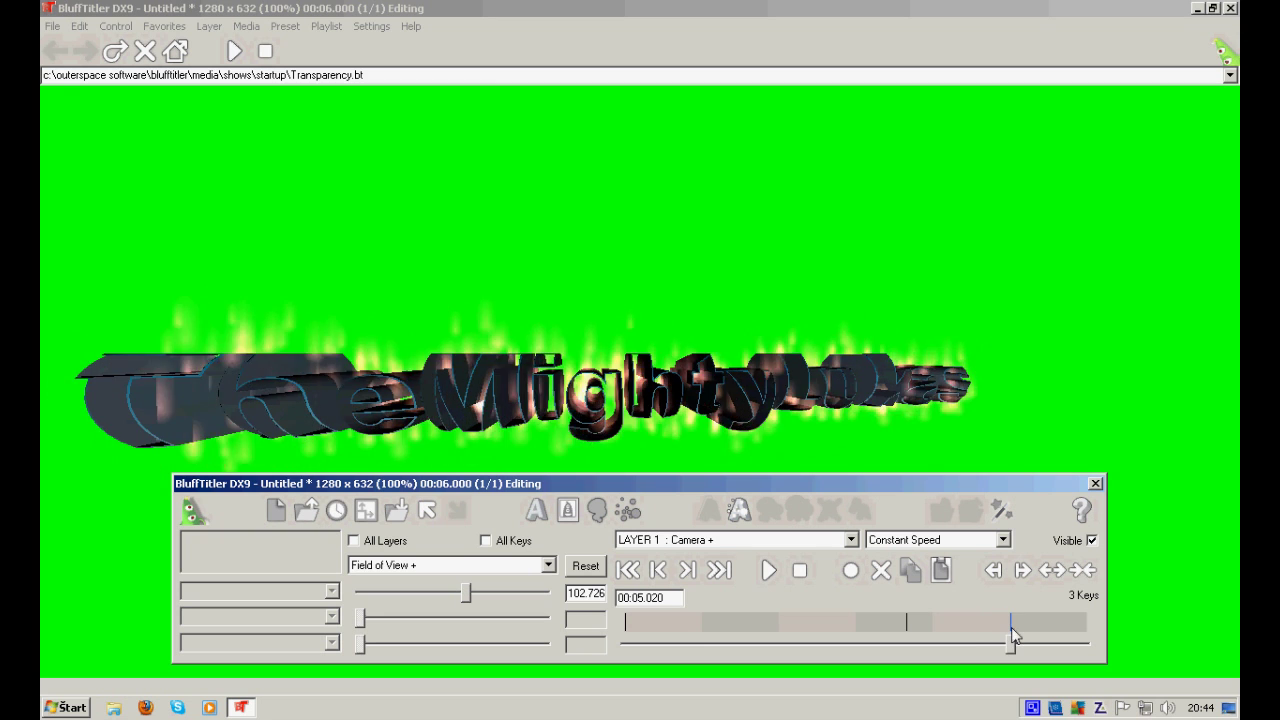
drag(1012, 645, 625, 645)
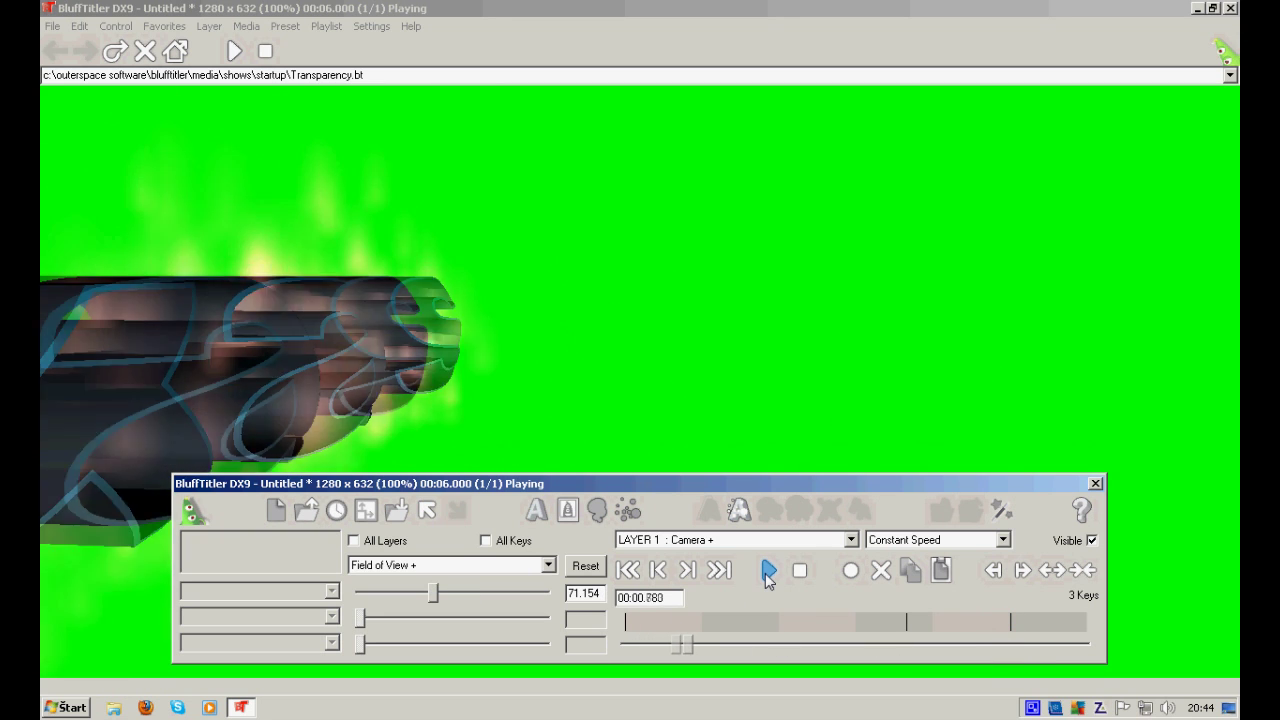
click(767, 575)
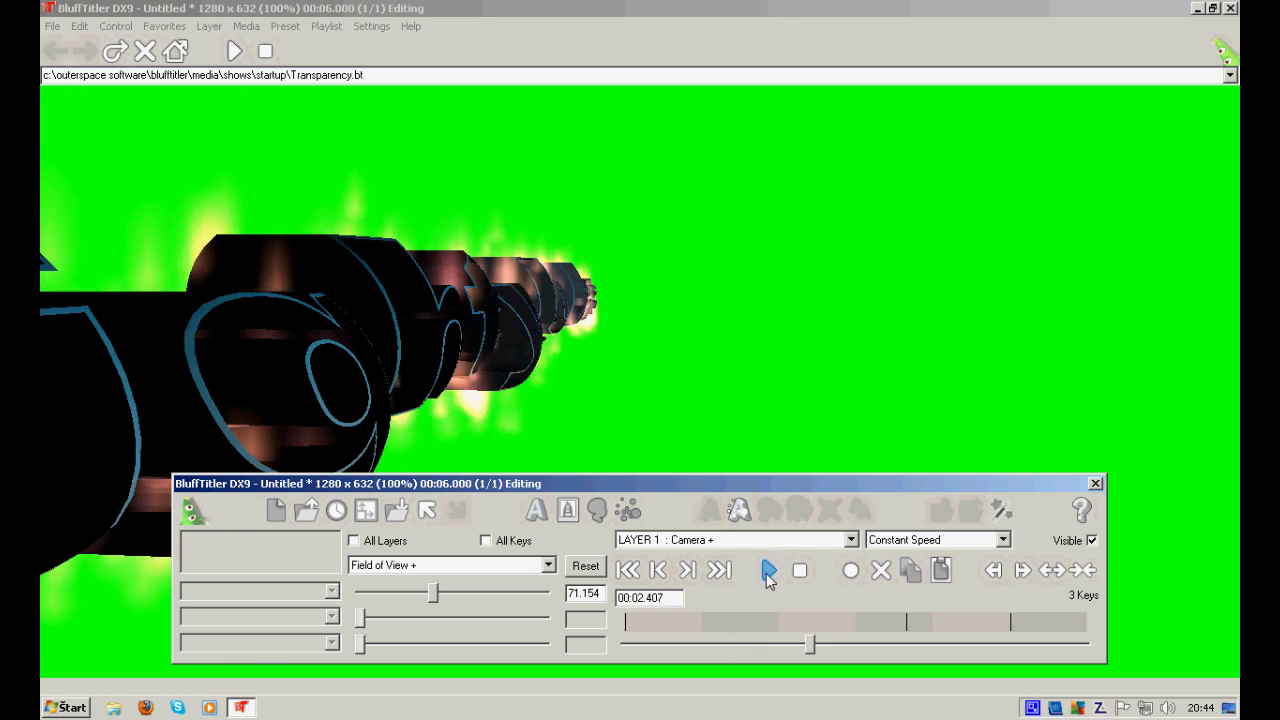
click(768, 572)
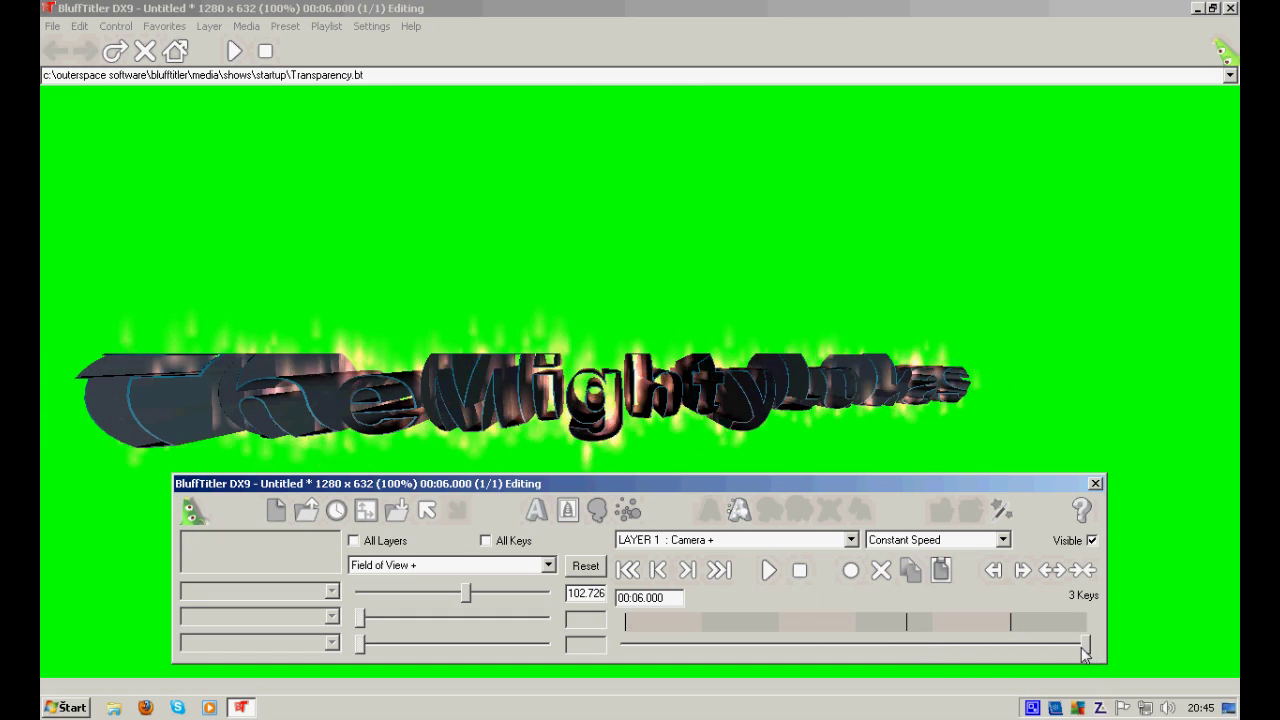
mouse_move(1086, 645)
mouse_down()
mouse_move(622, 644)
mouse_move(1086, 644)
mouse_up()
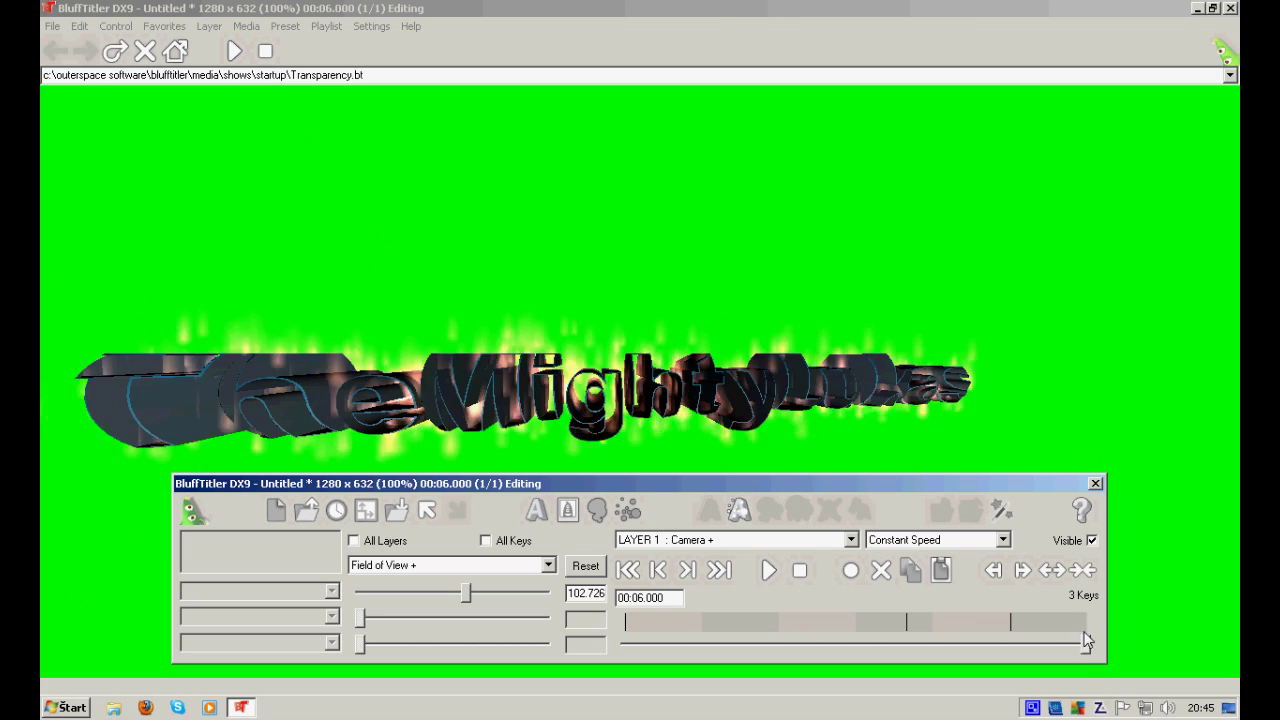
click(52, 28)
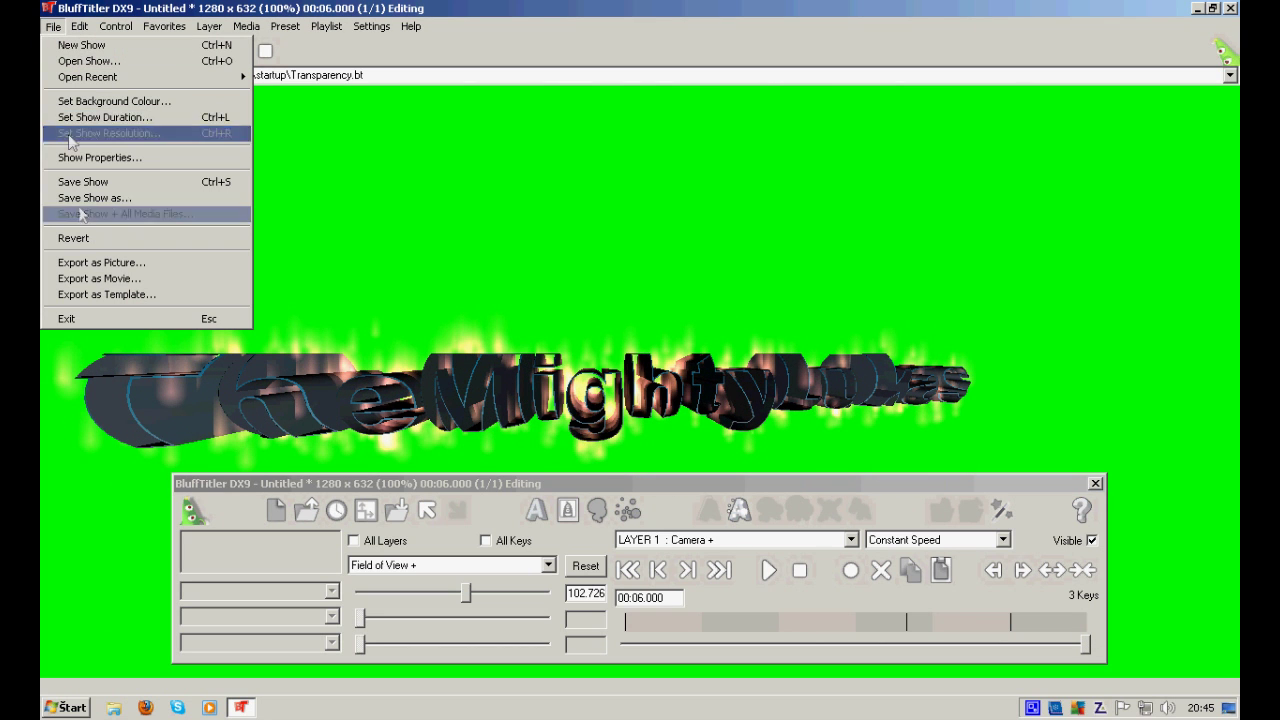
click(97, 279)
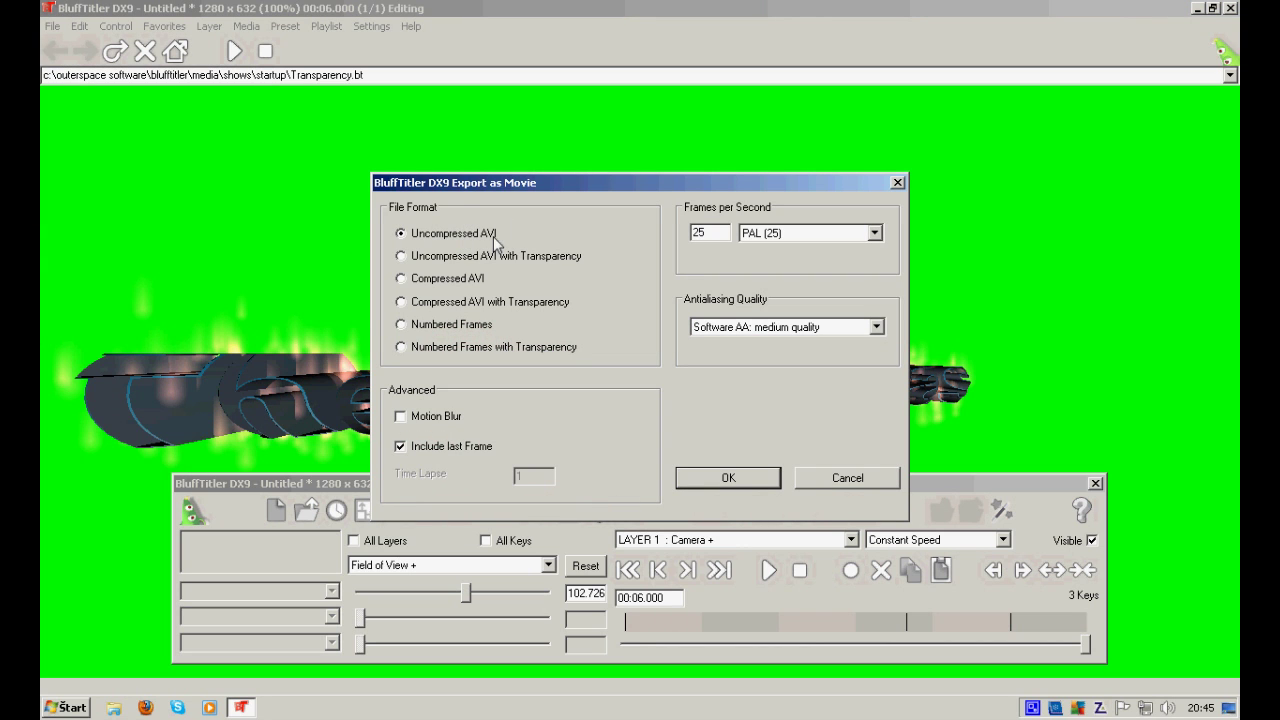
click(792, 474)
click(53, 27)
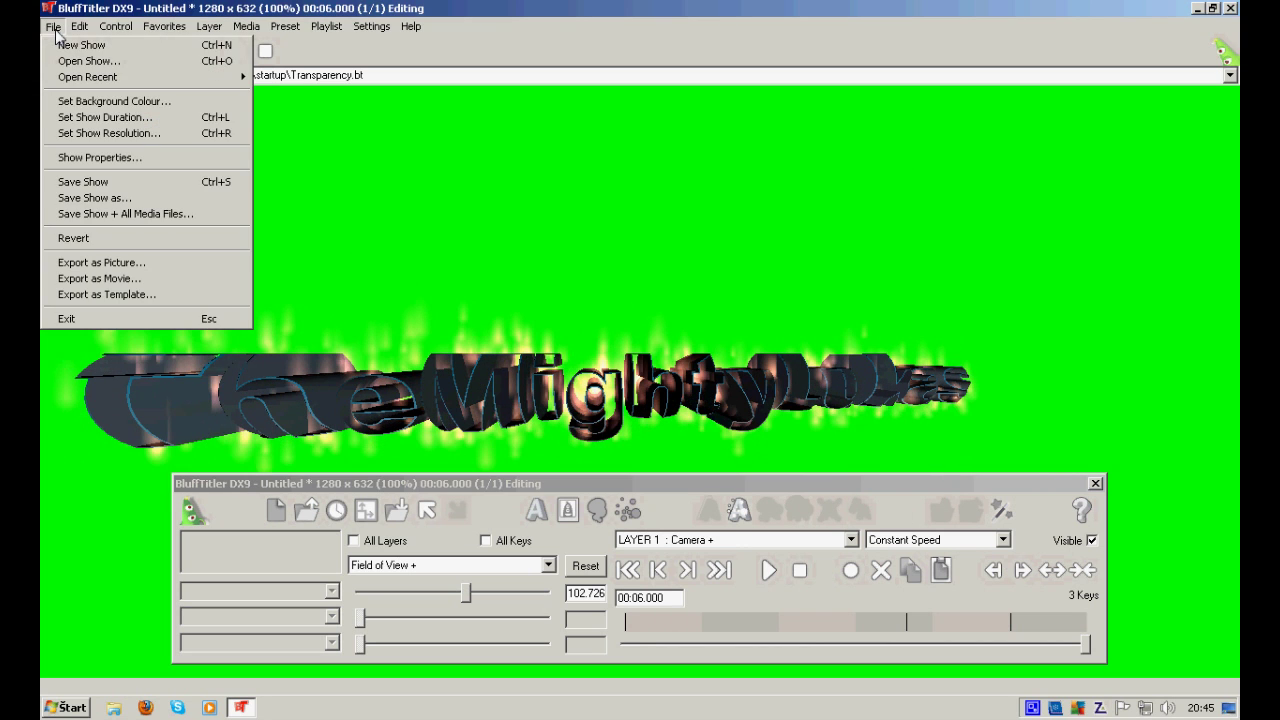
click(85, 134)
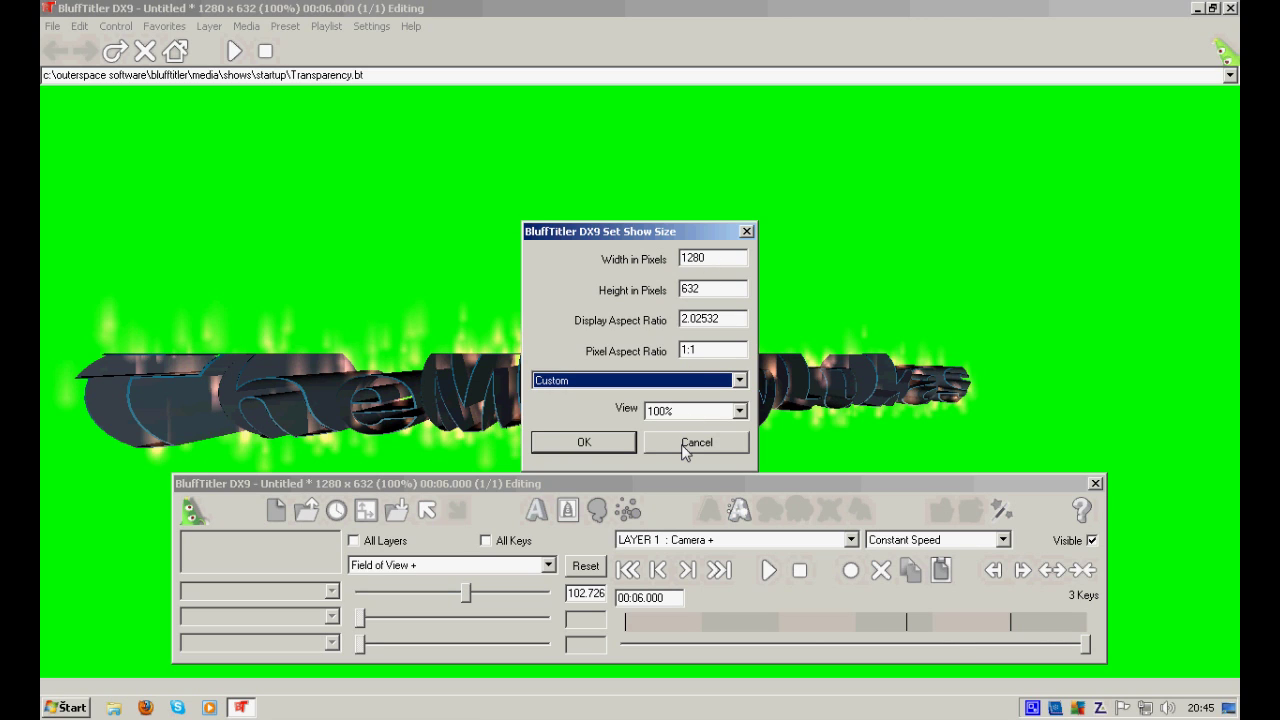
click(655, 381)
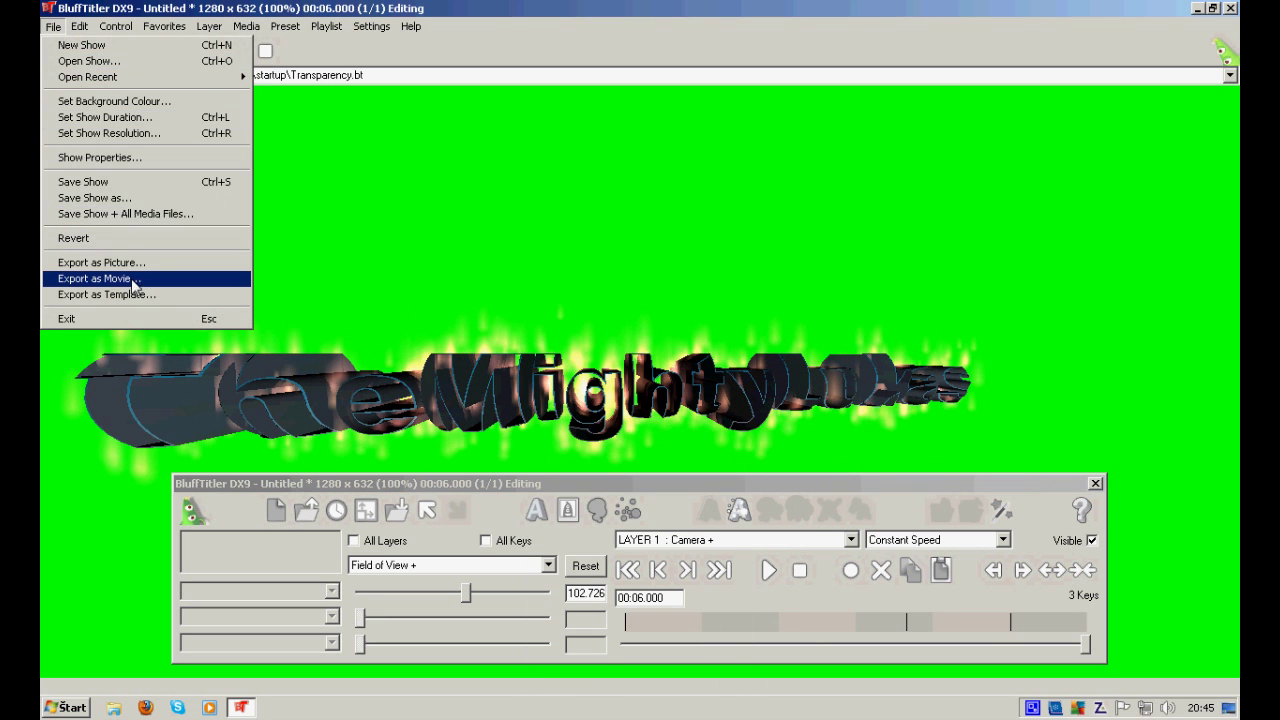
Step: Export the show as an uncompressed PAL 25 fps AVI saved to drive D:
click(135, 279)
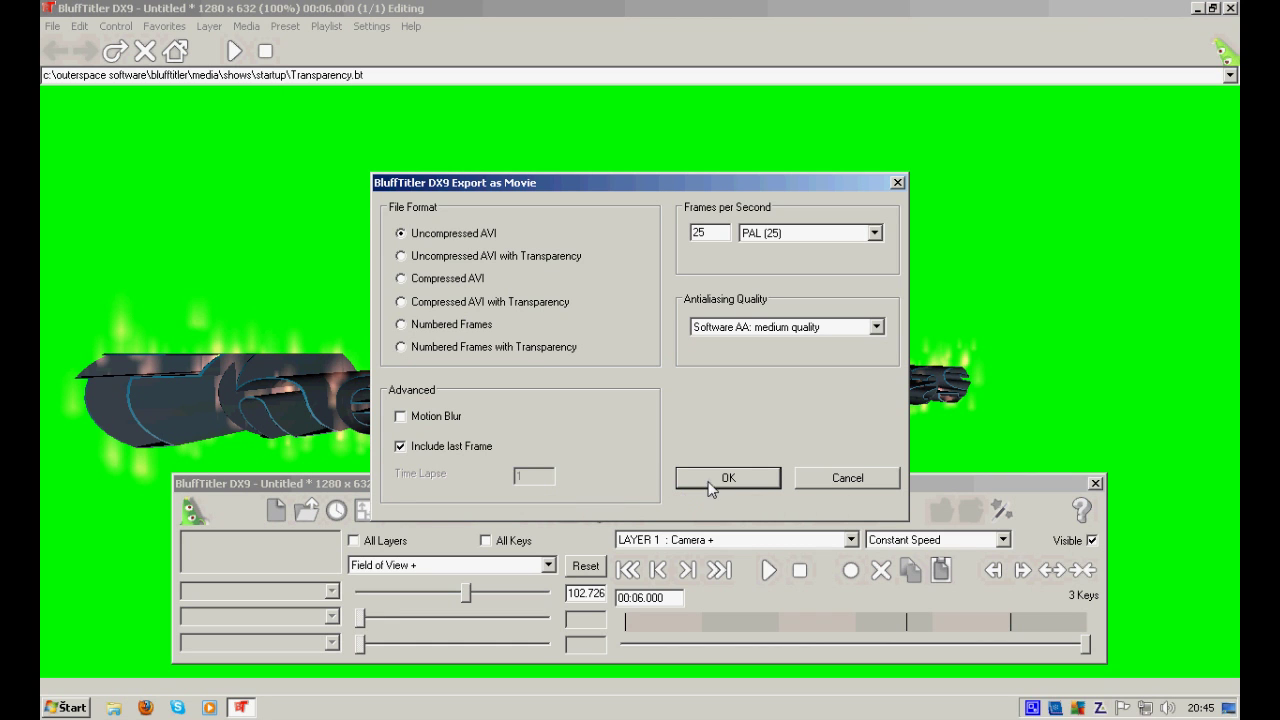
click(712, 482)
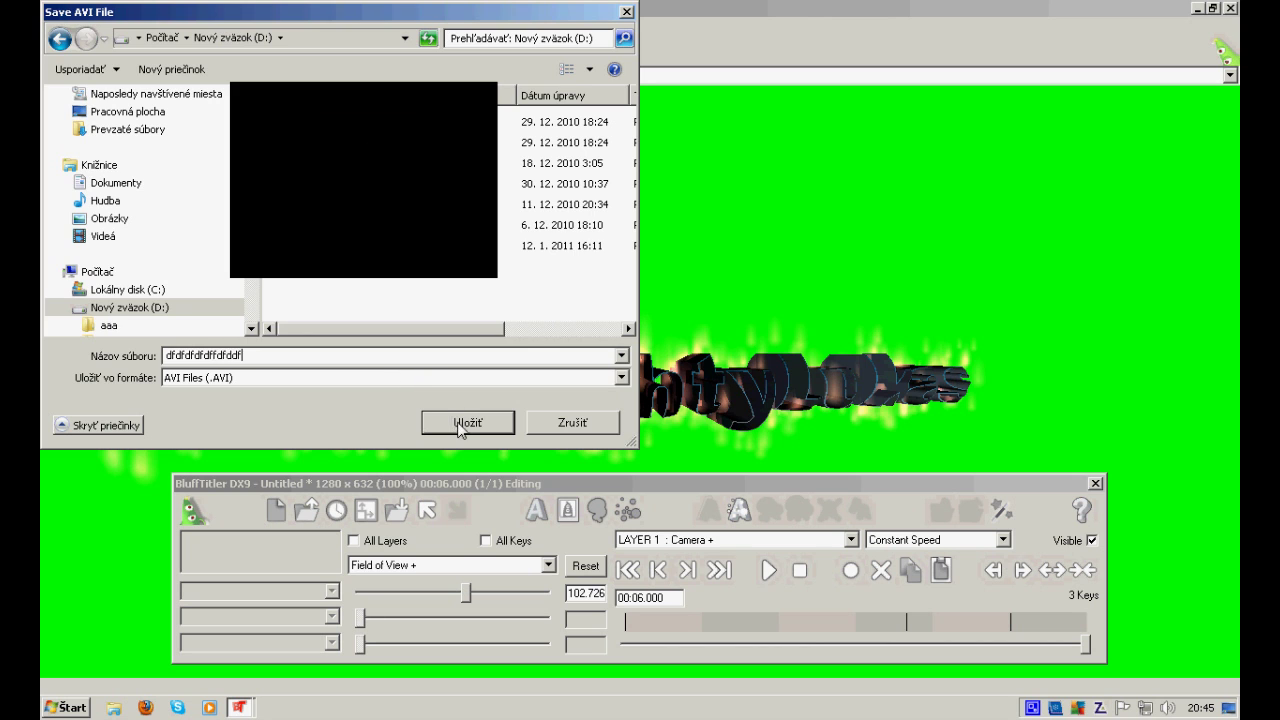
click(463, 423)
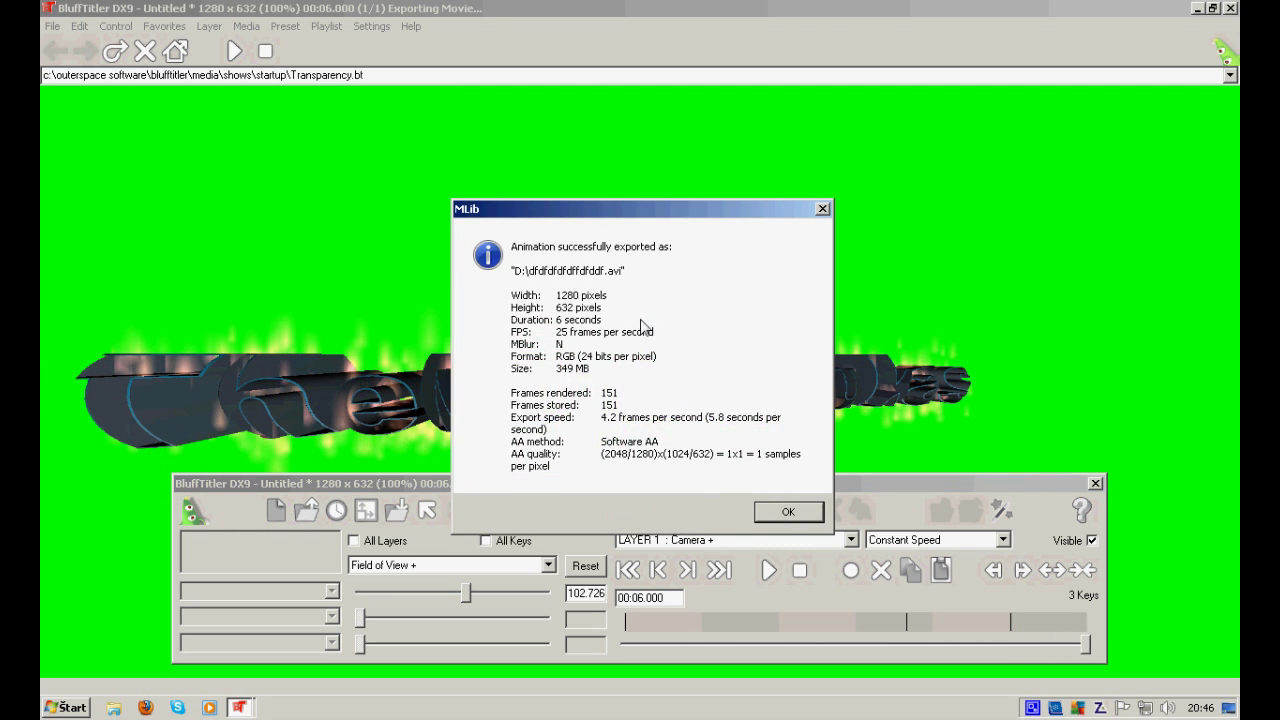
Step: Close the MLib export-complete dialog and briefly open and close the File menu
click(789, 512)
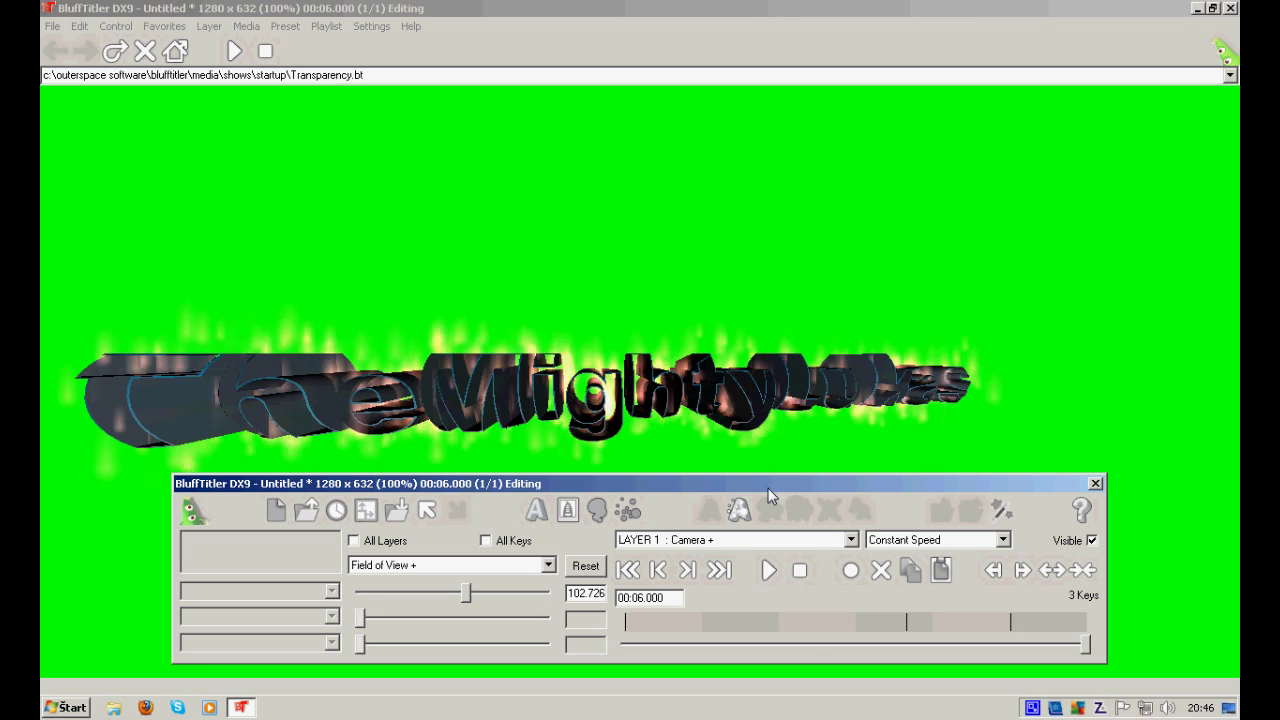
click(52, 26)
click(54, 28)
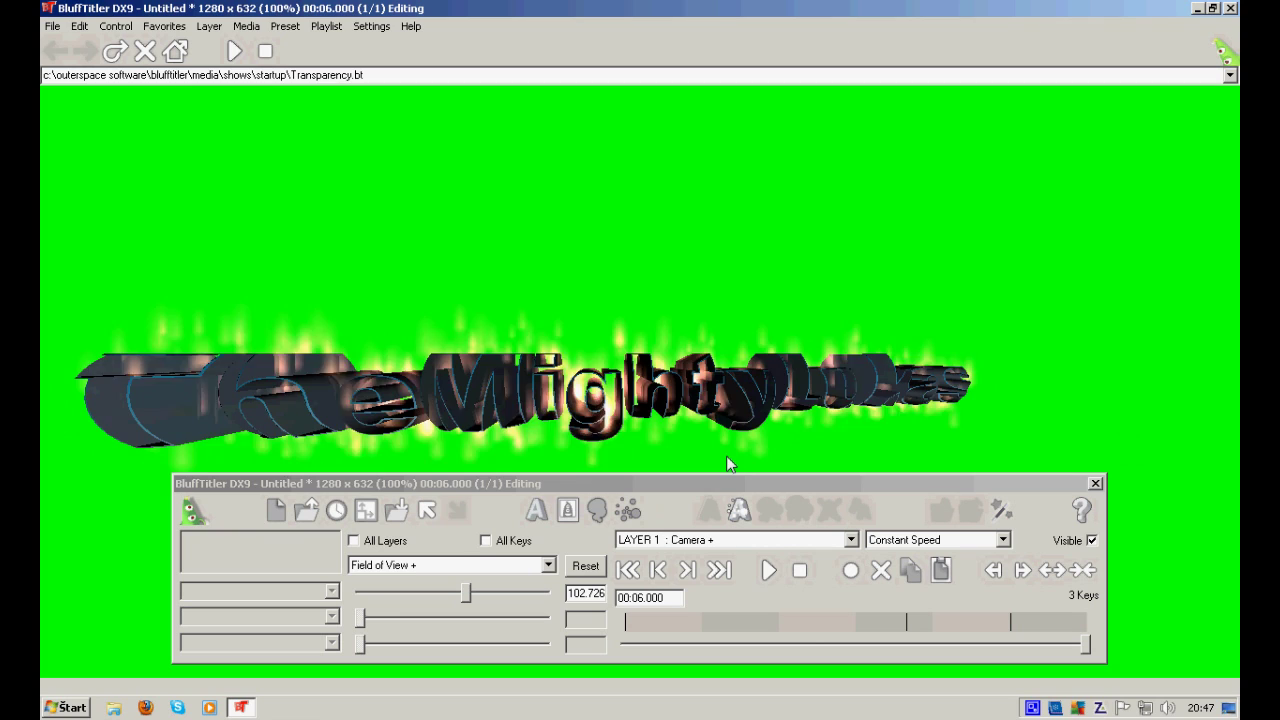
click(1033, 708)
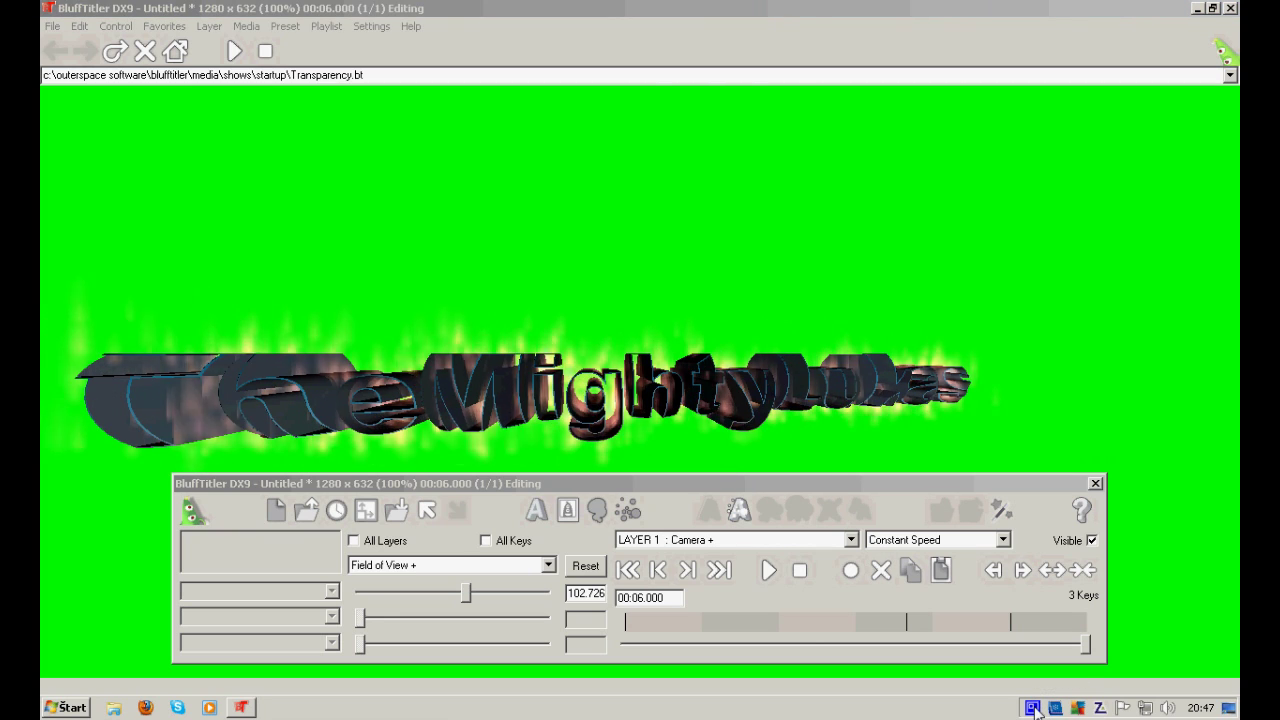